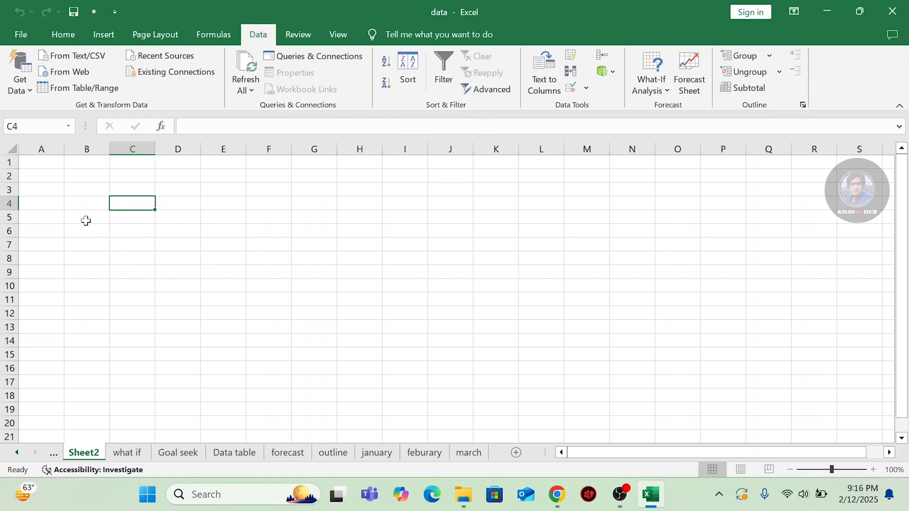
Copy all the lines from the Name,Desgination,salary text file and return to the workbook.
click(827, 12)
double_click(132, 100)
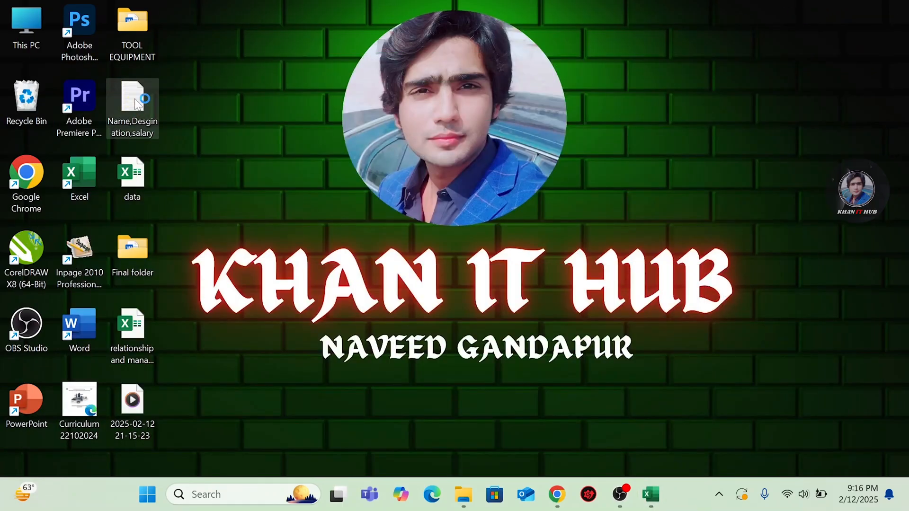
key(ctrl+a)
click(718, 101)
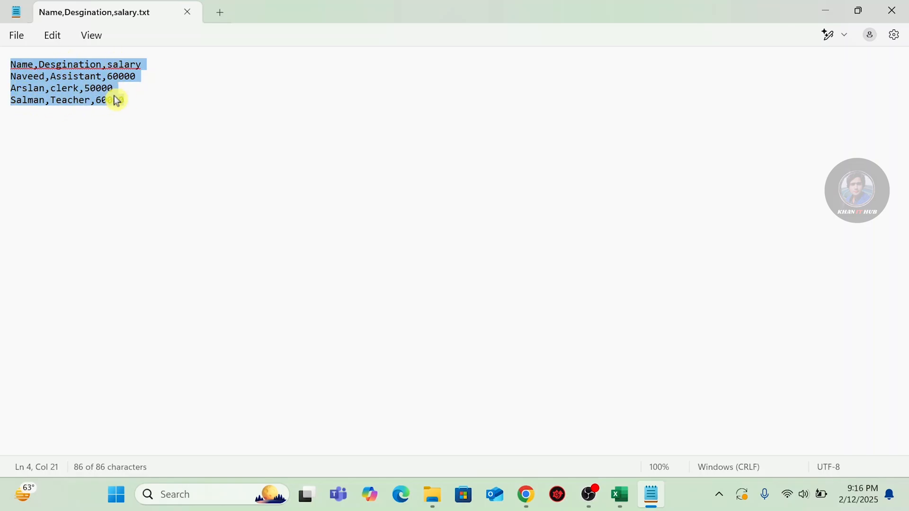
right_click(72, 83)
click(107, 152)
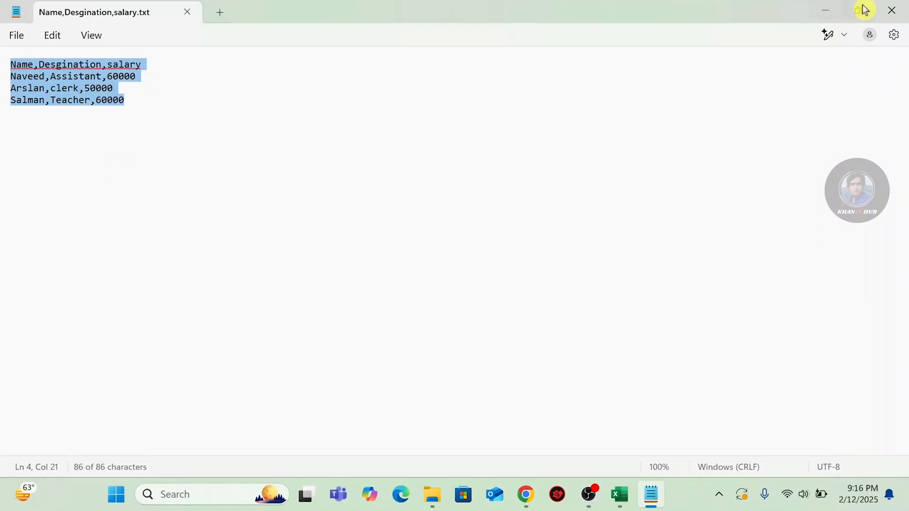
click(892, 10)
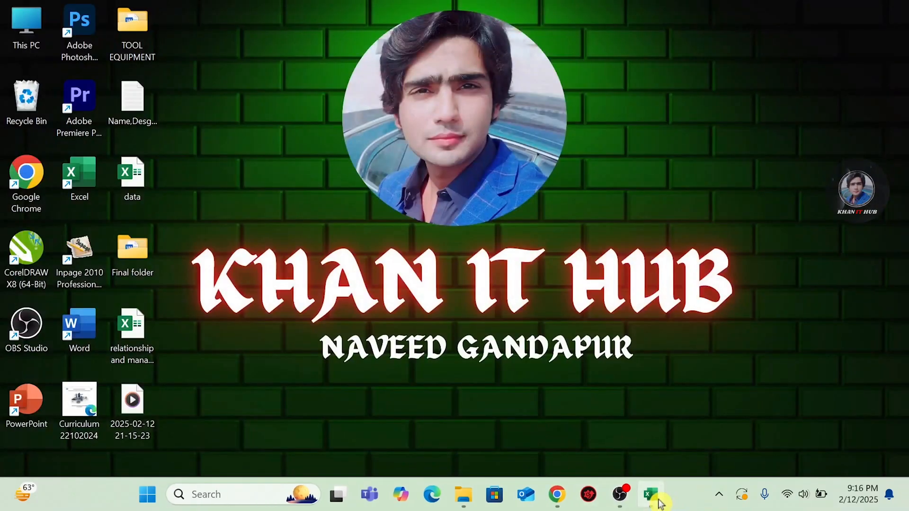
click(659, 503)
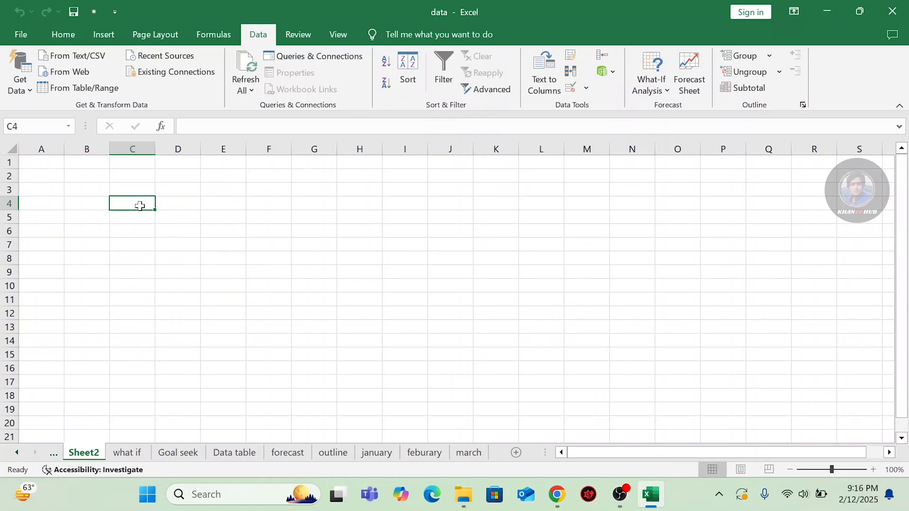
Paste the copied lines at C4 on Sheet2, then type test entries 'gf' in D4 and 'h' in D5.
key(ctrl+v)
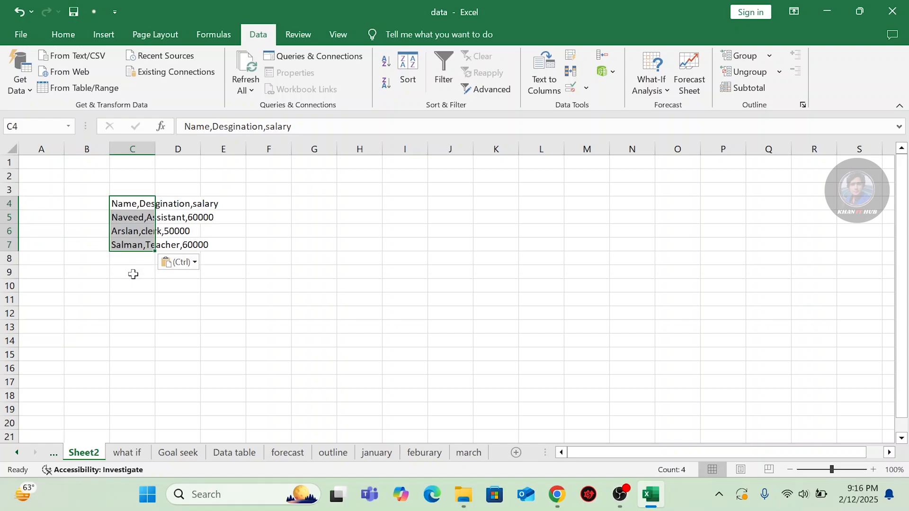
click(129, 205)
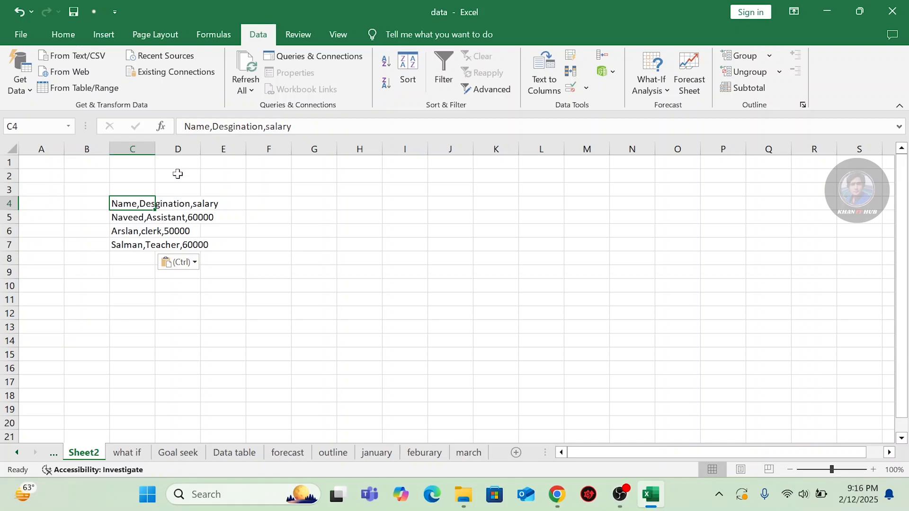
click(174, 203)
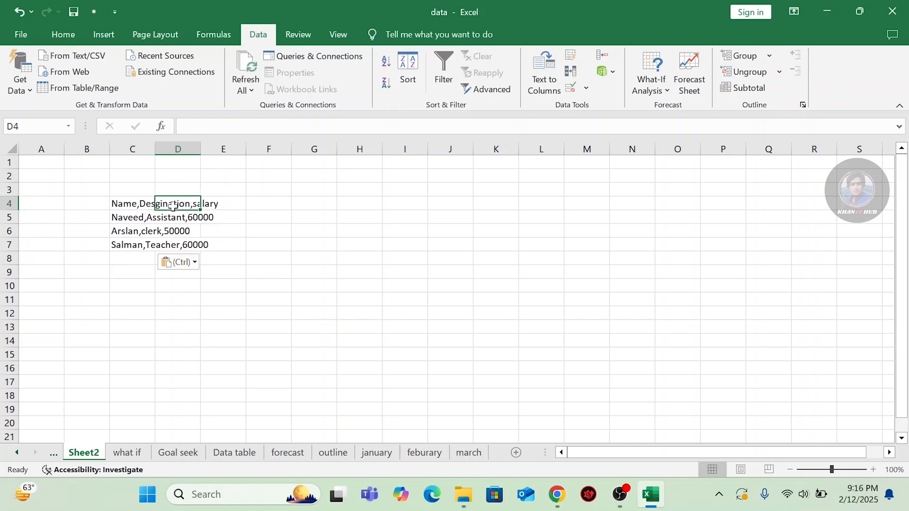
text(gf)
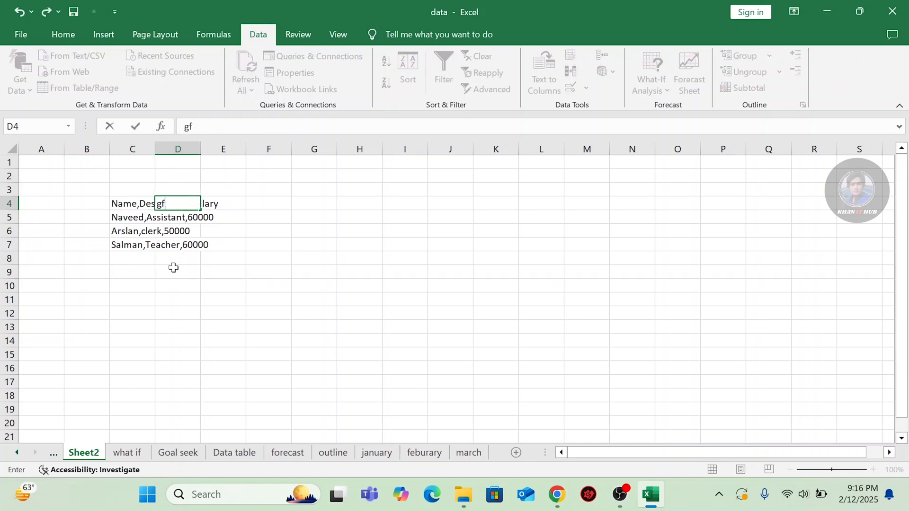
click(174, 267)
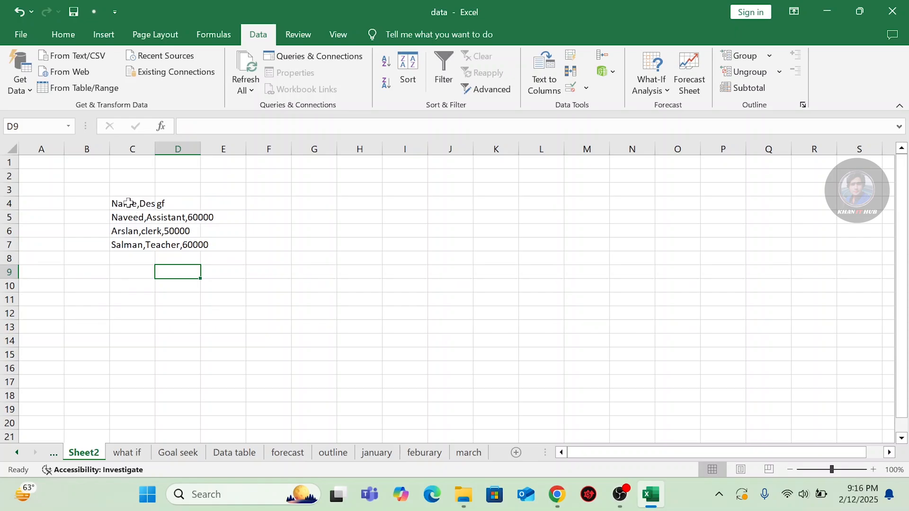
click(171, 218)
text(h)
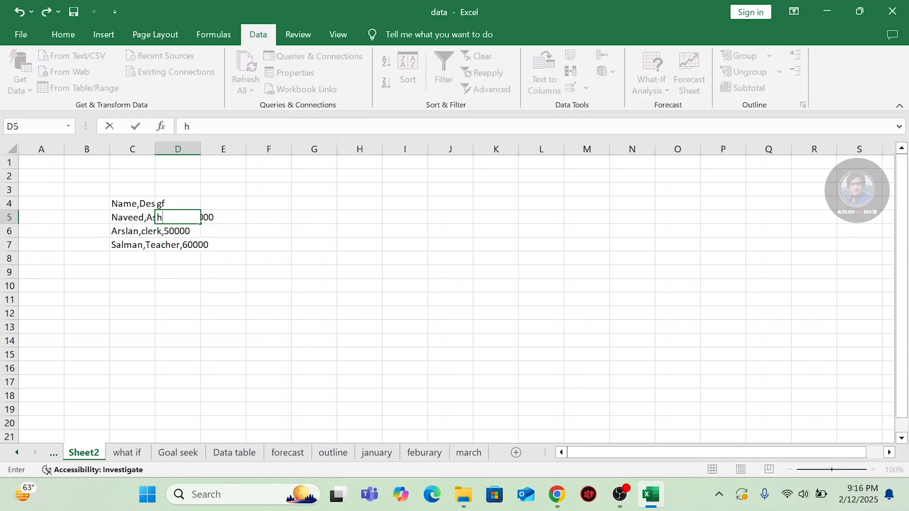
click(159, 259)
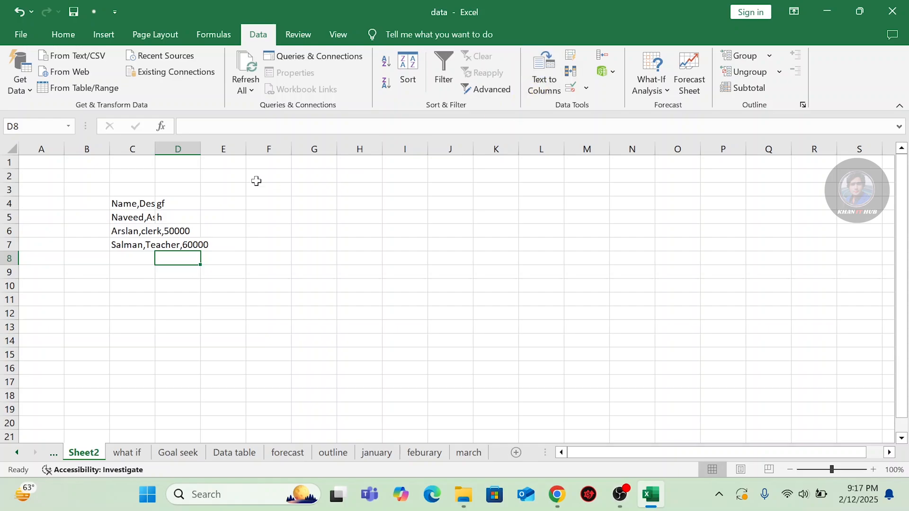
Undo the D4 and D5 test entries and select the pasted lines in C4:C7.
key(ctrl+z)
key(ctrl+z)
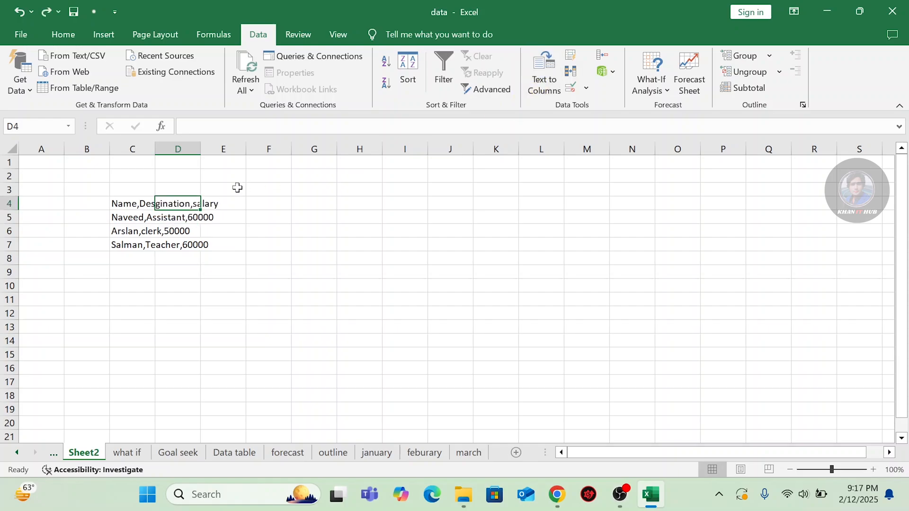
click(164, 281)
double_click(131, 206)
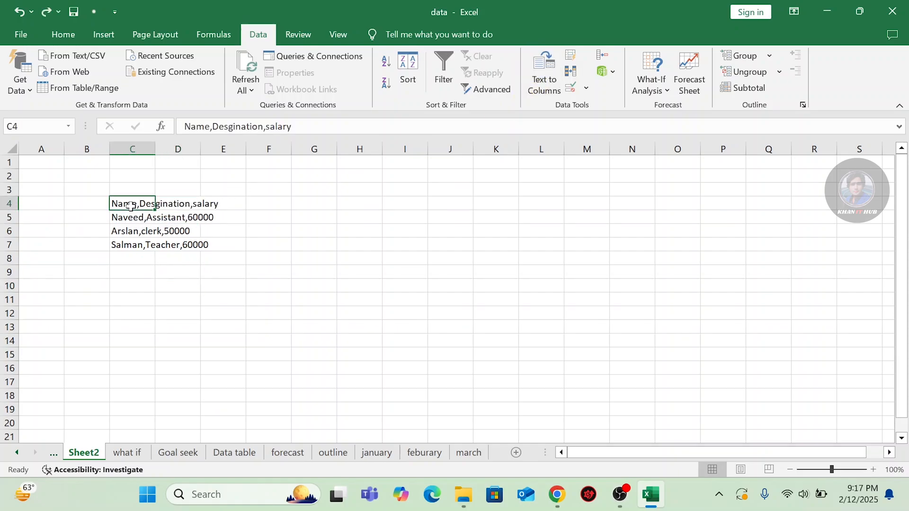
click(129, 261)
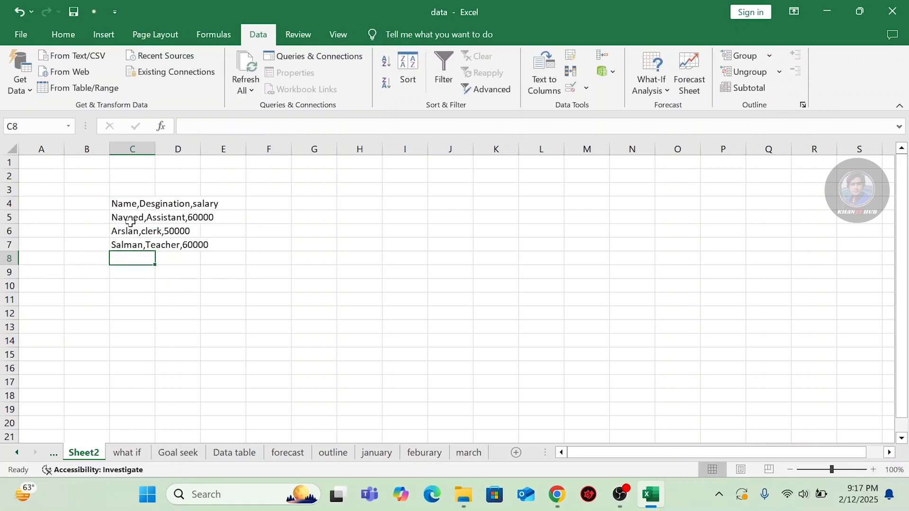
click(130, 204)
drag(129, 206, 131, 247)
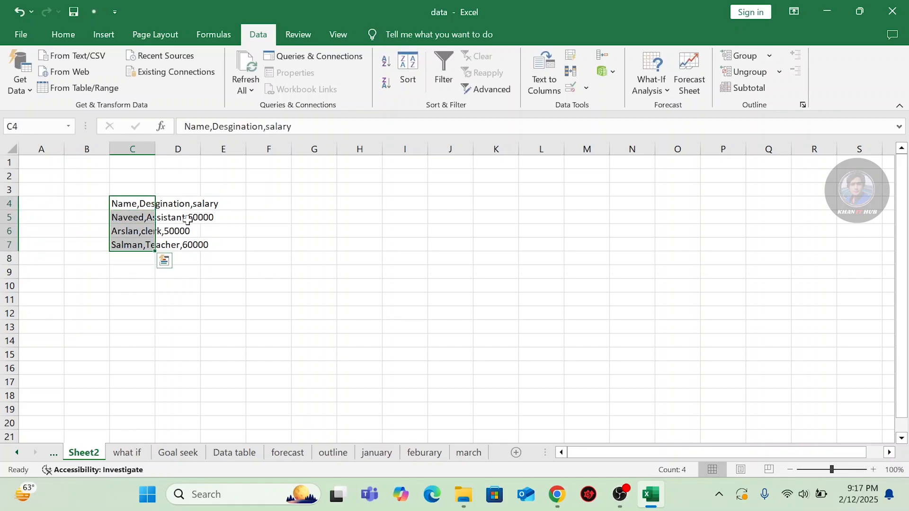
click(531, 87)
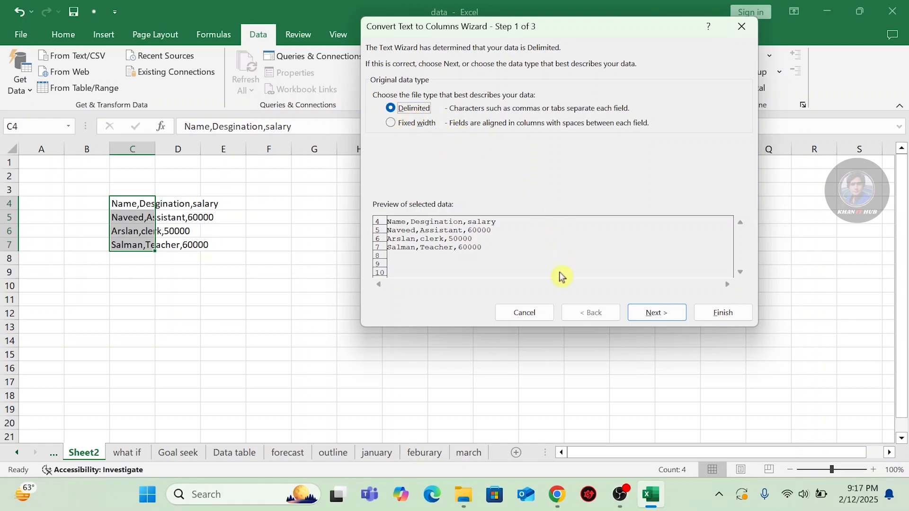
Run the Delimited Text to Columns wizard with Comma checked and Tab unchecked, and finish it.
click(648, 315)
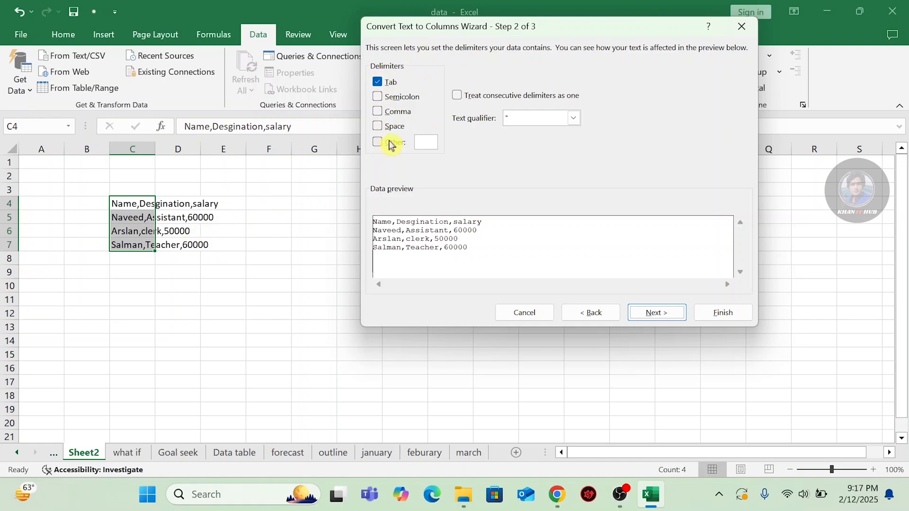
click(379, 112)
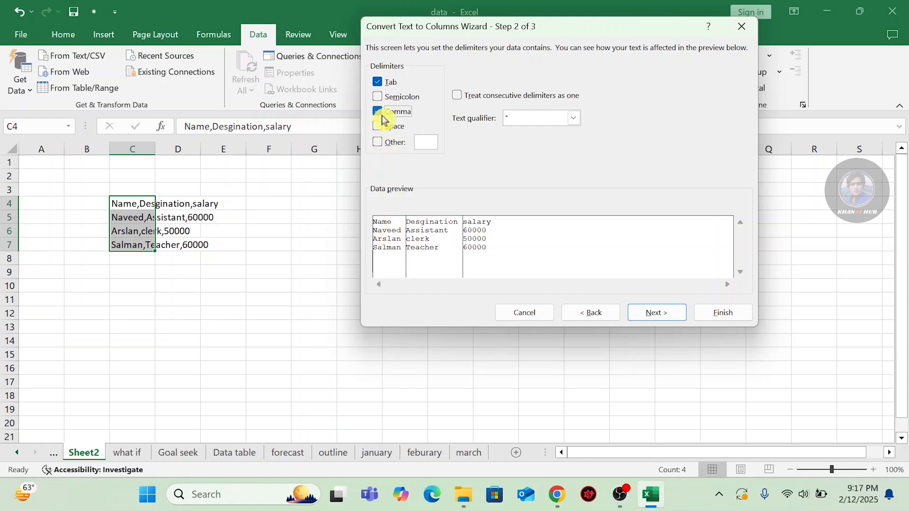
click(378, 81)
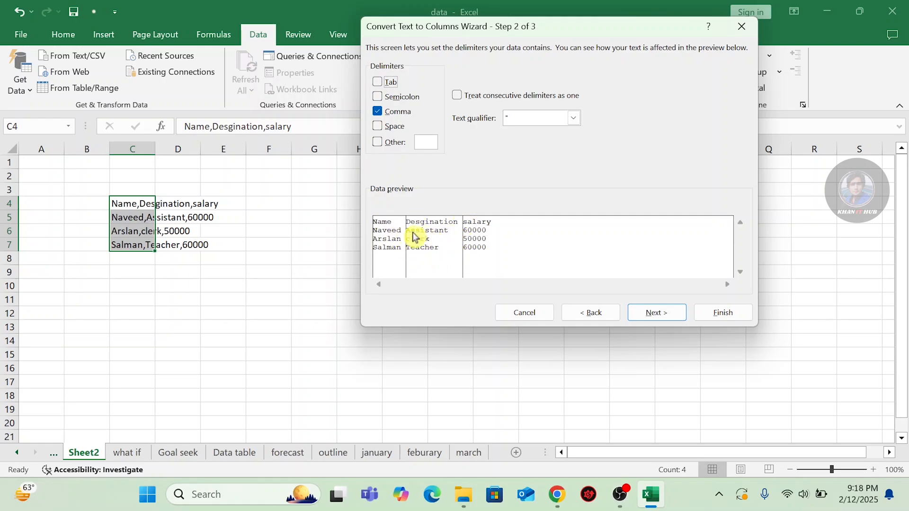
click(662, 320)
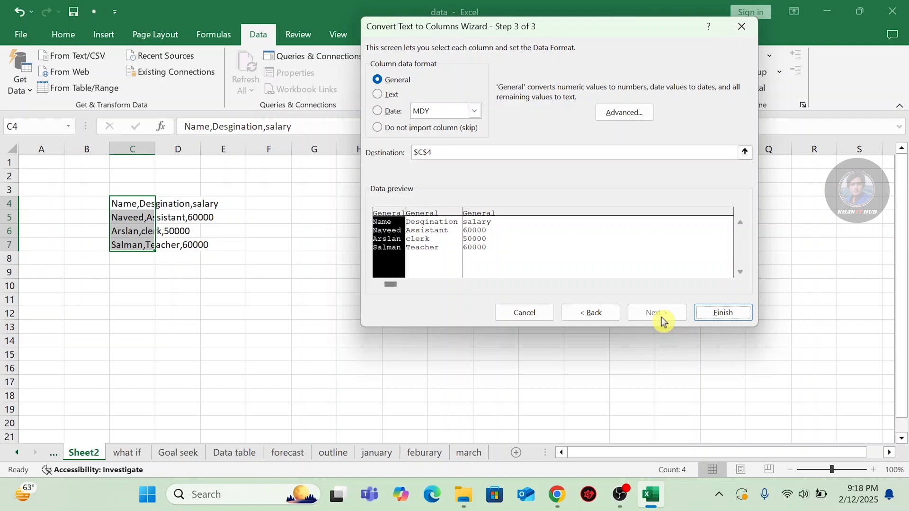
click(723, 315)
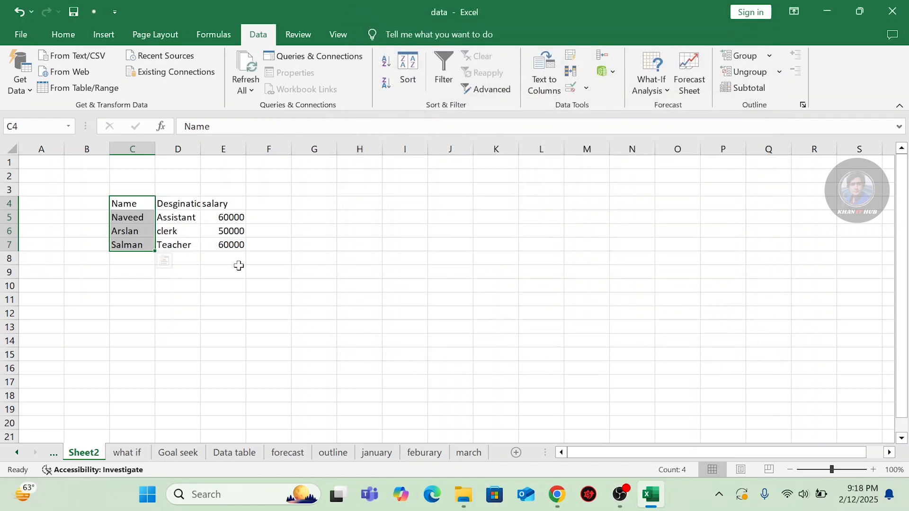
Deselect the table and widen column D so the full Desgination header shows.
click(132, 285)
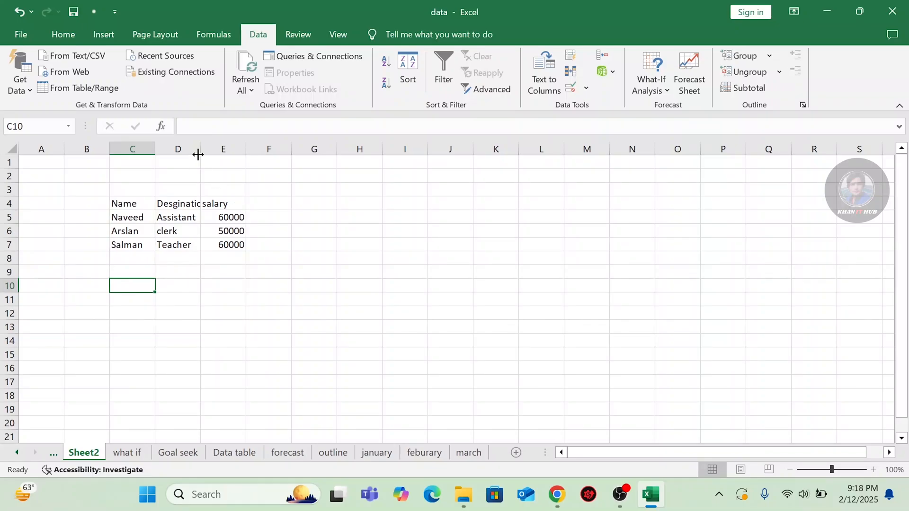
drag(202, 150, 224, 150)
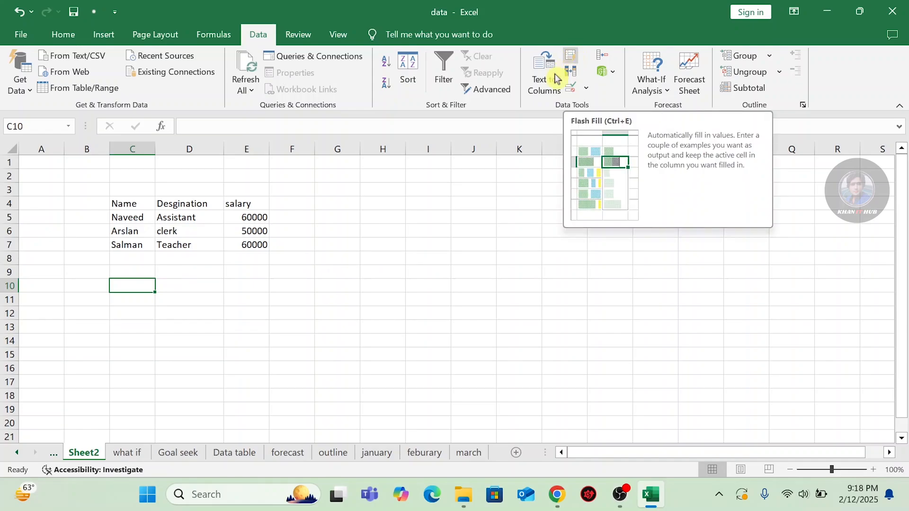
click(53, 453)
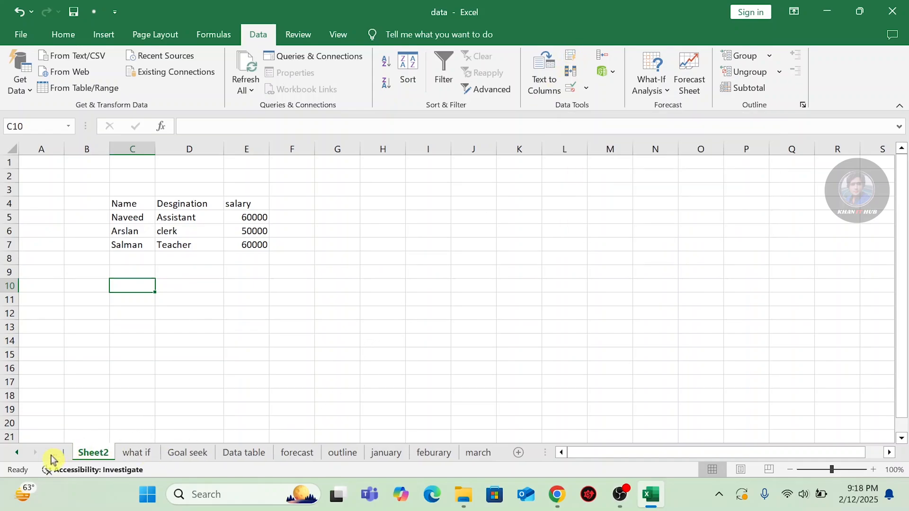
click(79, 452)
scroll(374, 330, up, 9)
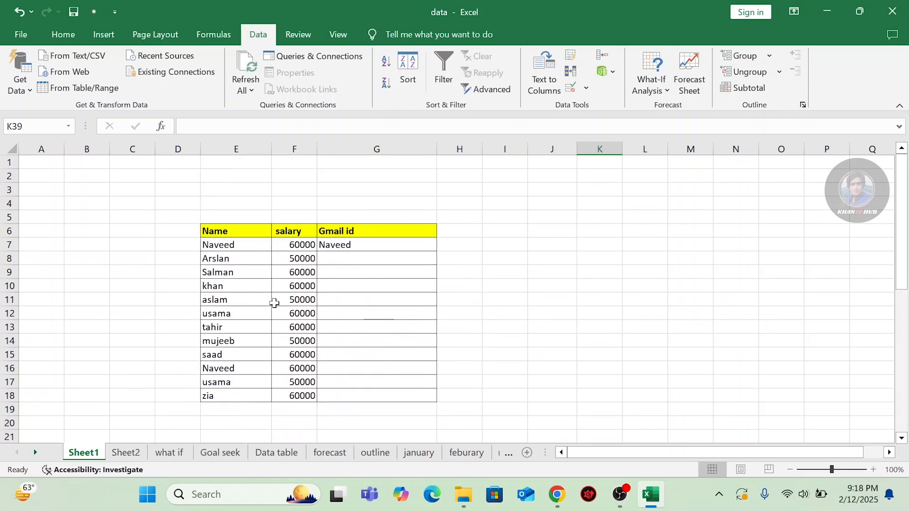
scroll(317, 230, down, 1)
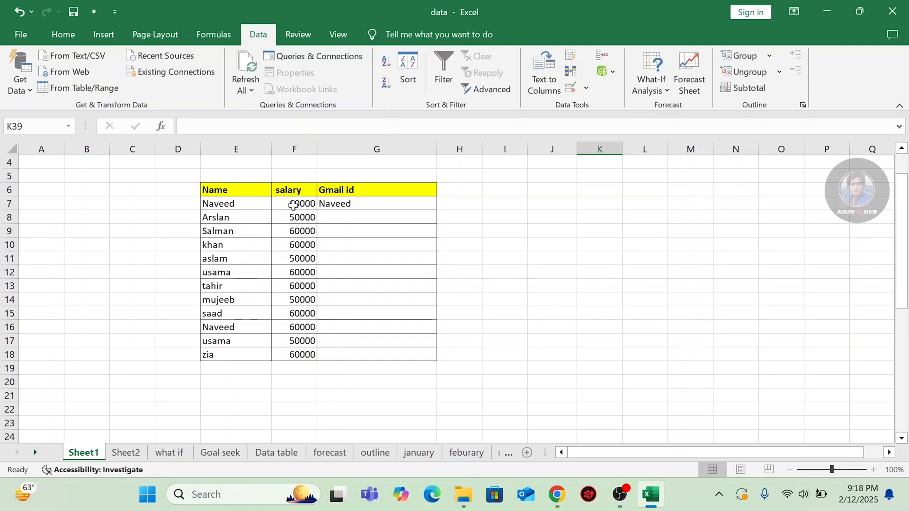
click(360, 207)
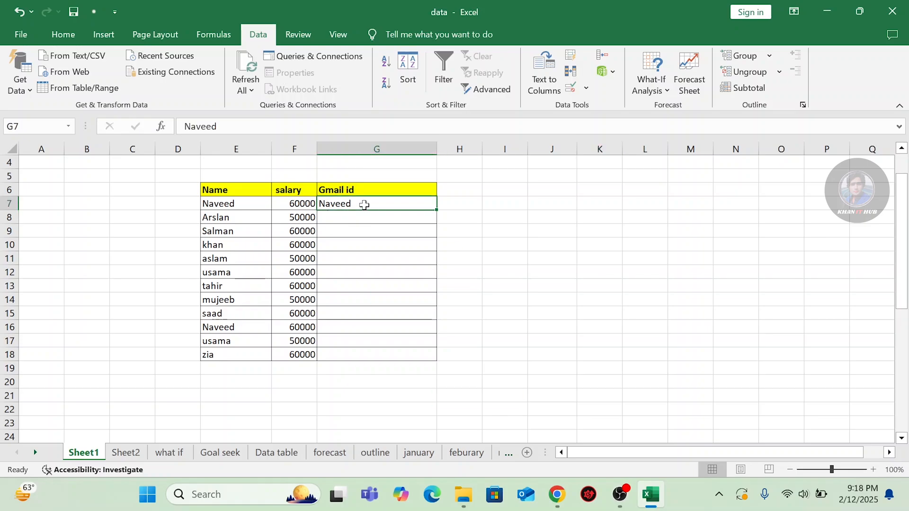
key(BackSpace)
click(363, 222)
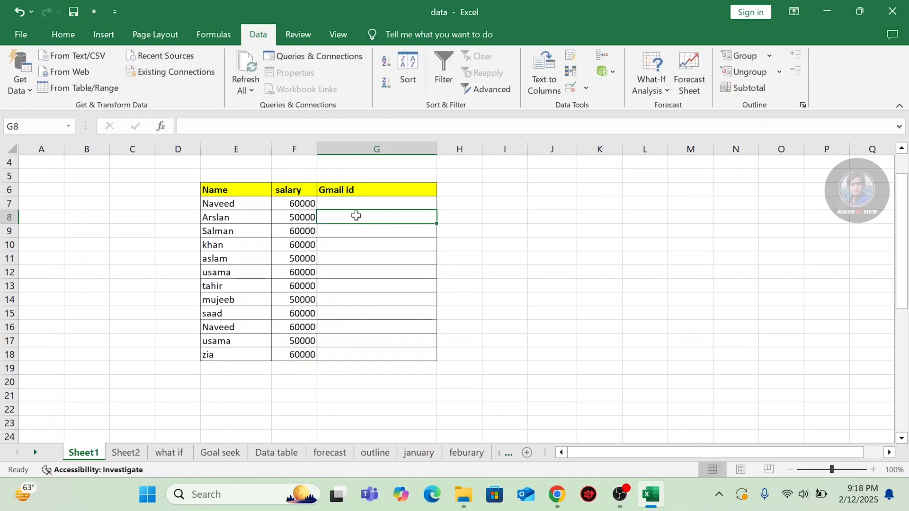
click(350, 198)
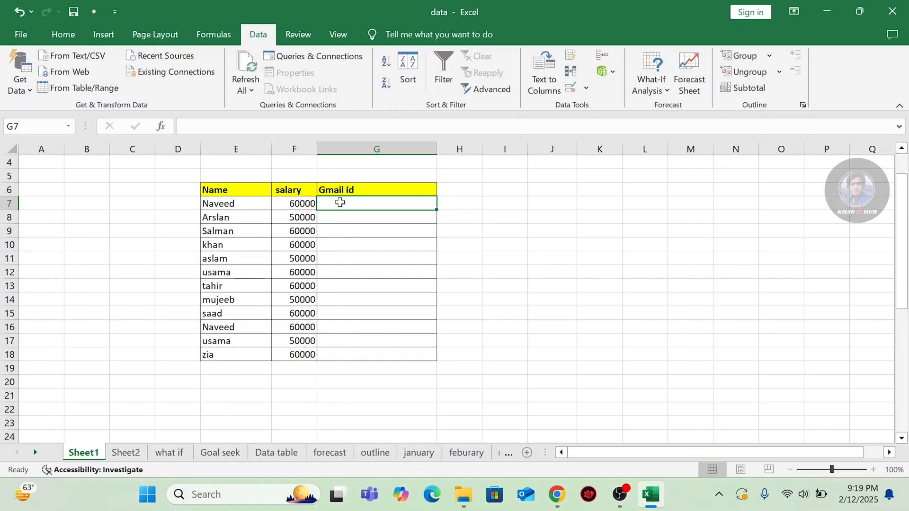
key(Caps_Lock)
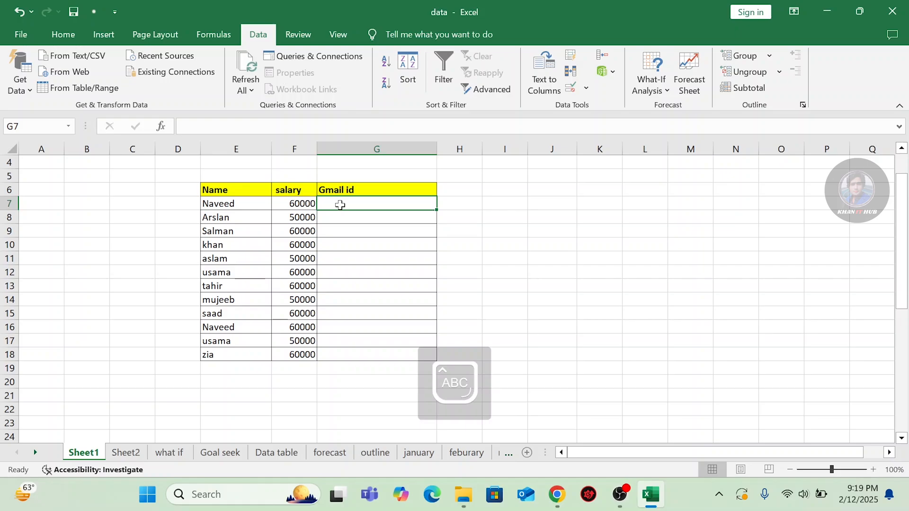
text(N)
key(Caps_Lock)
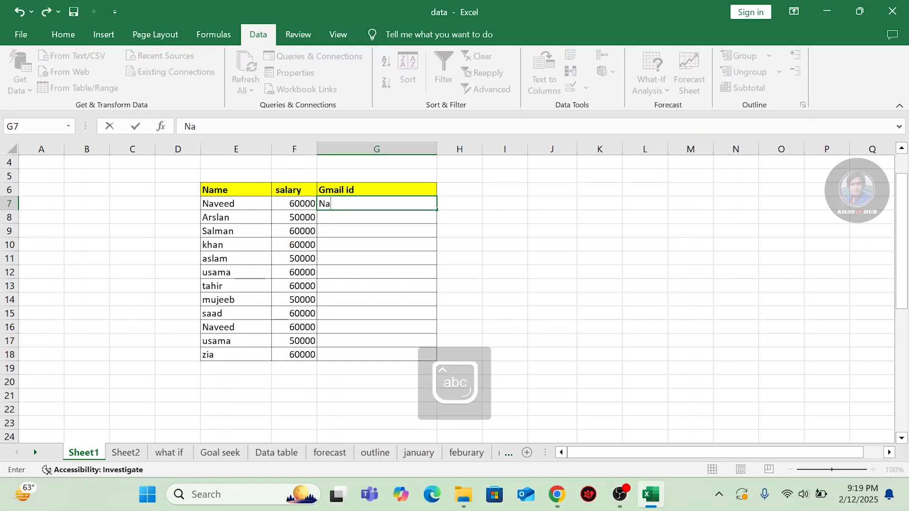
text(aveed)
click(347, 217)
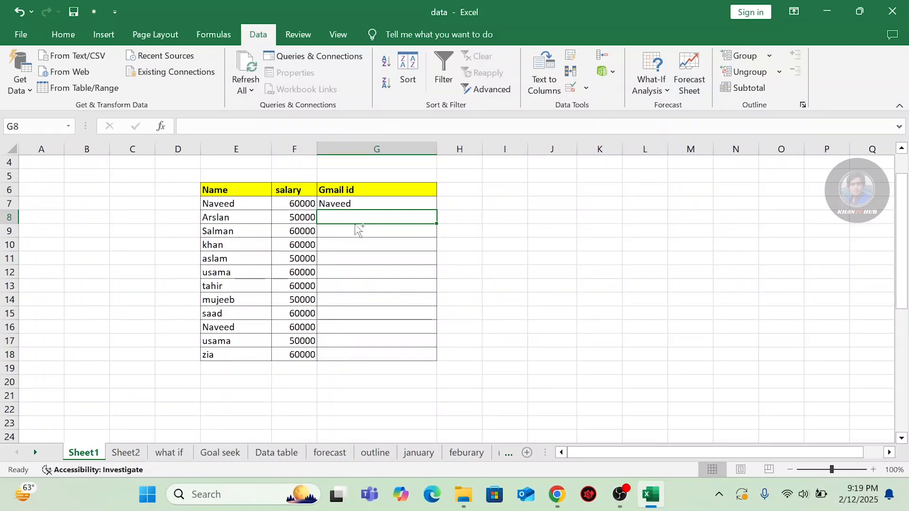
key(ctrl+e)
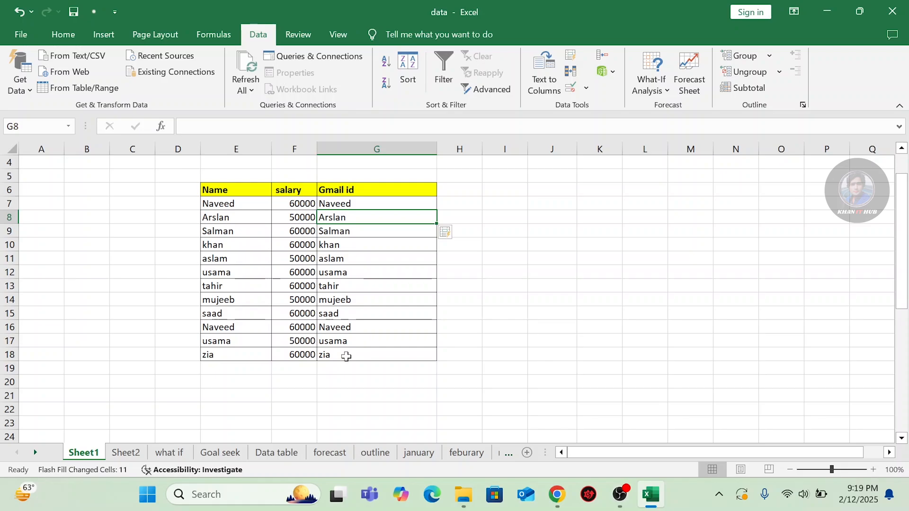
key(ctrl+z)
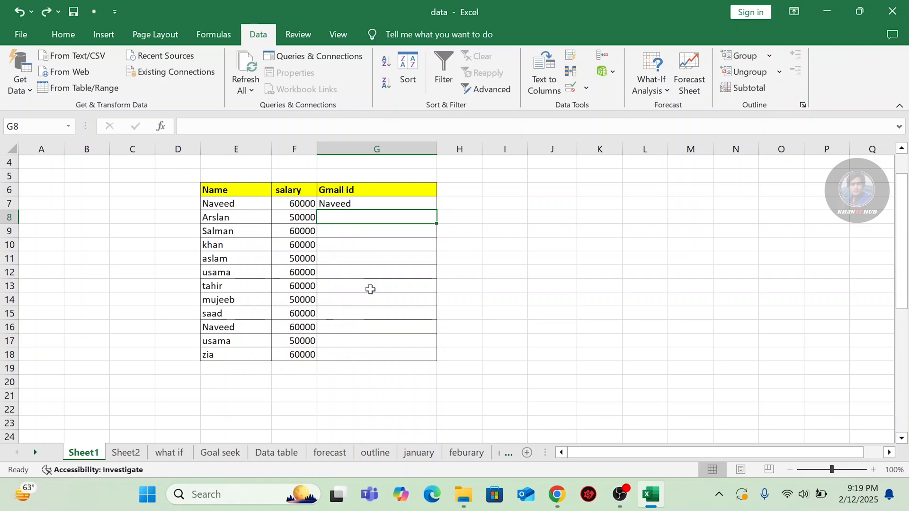
click(369, 205)
Append gmail.com to Naveed in G7, giving Naveedgmail.com.
key(F2)
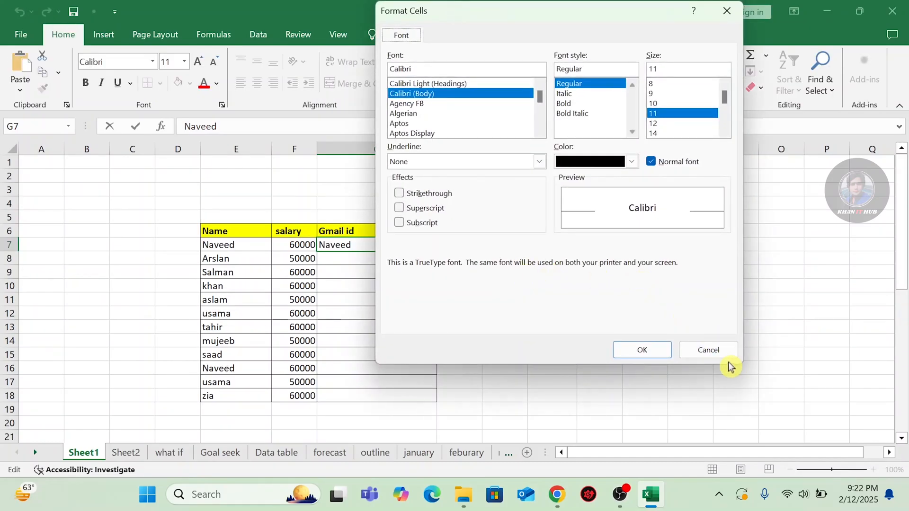
click(707, 350)
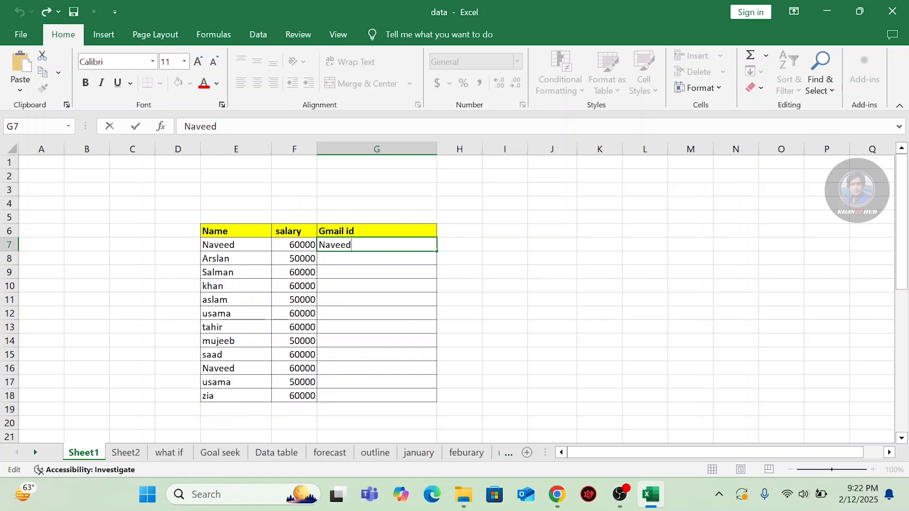
text(gmail.com)
click(364, 263)
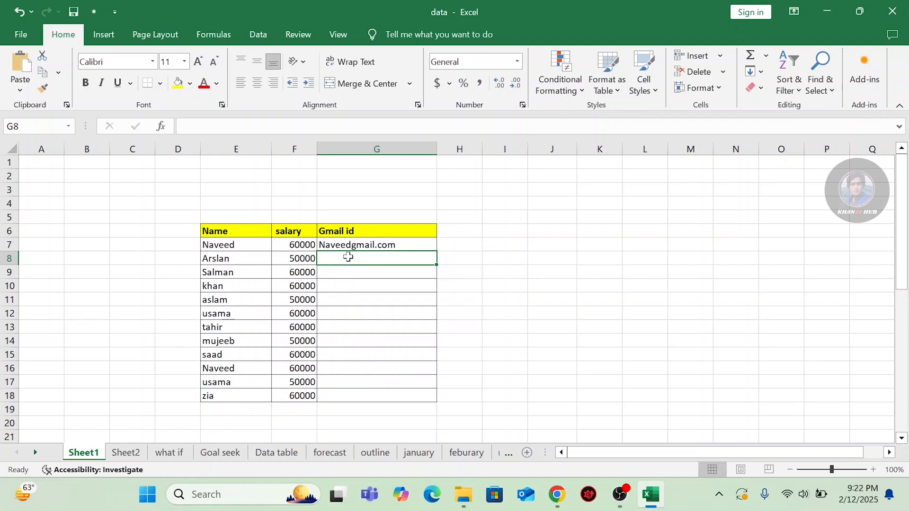
Flash Fill G8:G18 with each row's name plus gmail.com, then switch to the Data tab.
key(ctrl+e)
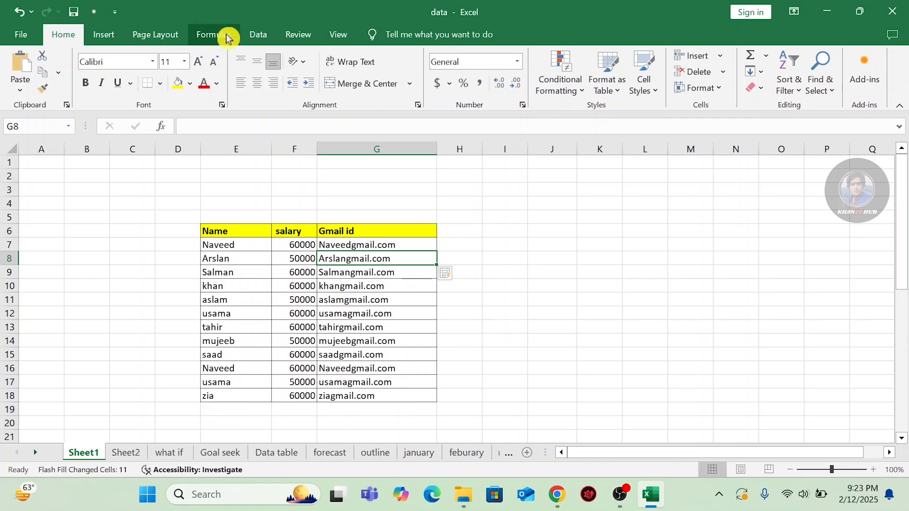
click(258, 35)
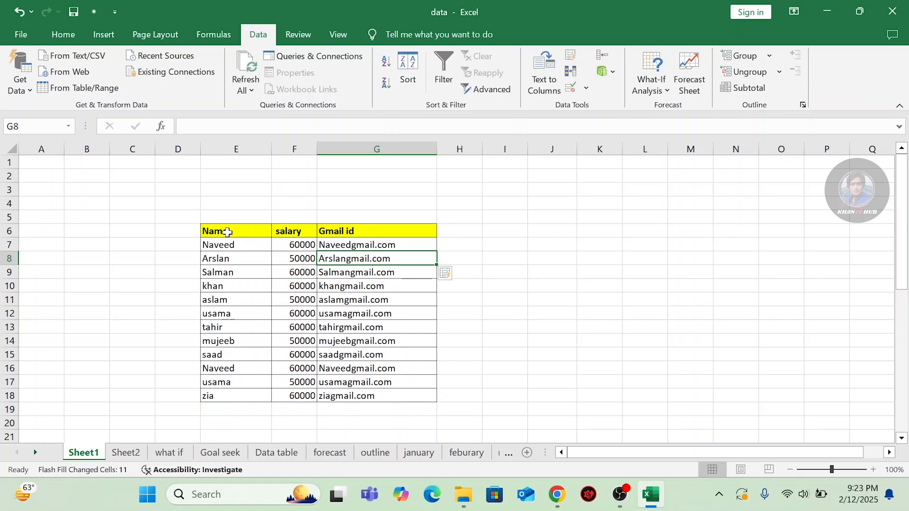
Remove duplicates from the Name column E6:E18 only, which removes 2, then undo it.
drag(228, 235, 229, 396)
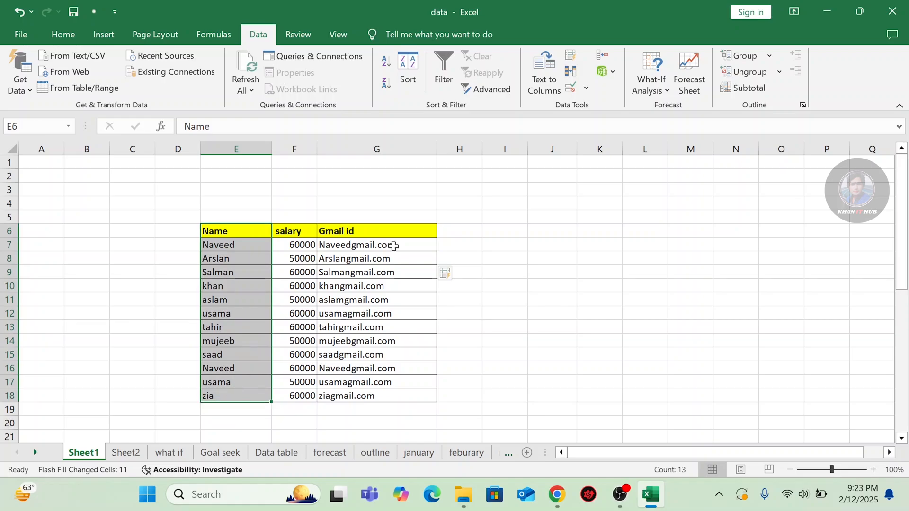
click(571, 74)
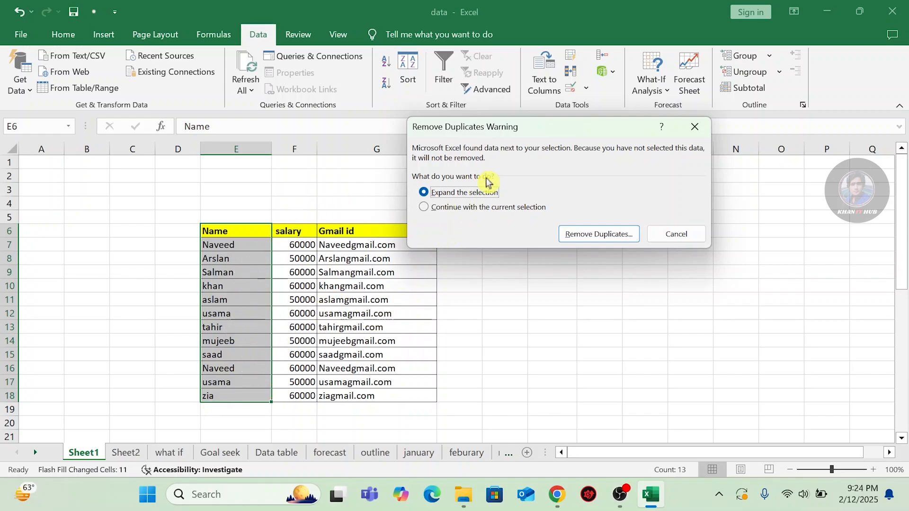
click(422, 208)
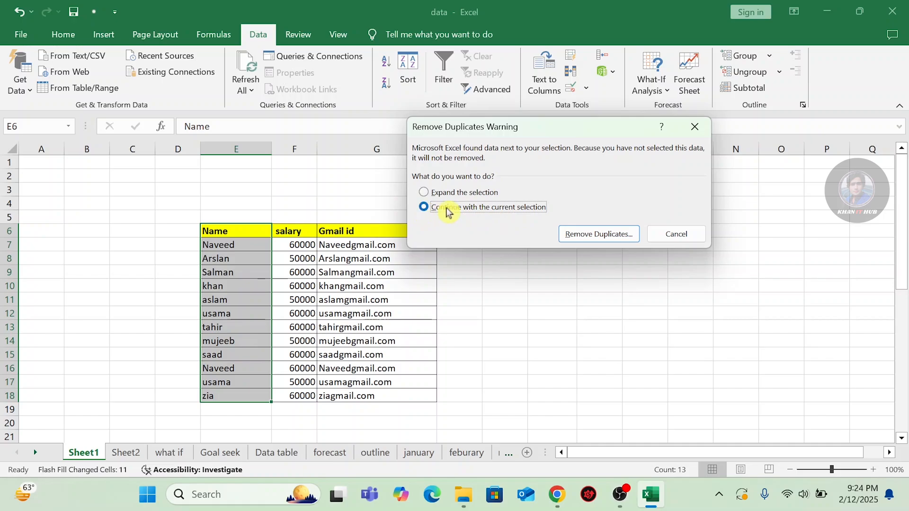
click(589, 234)
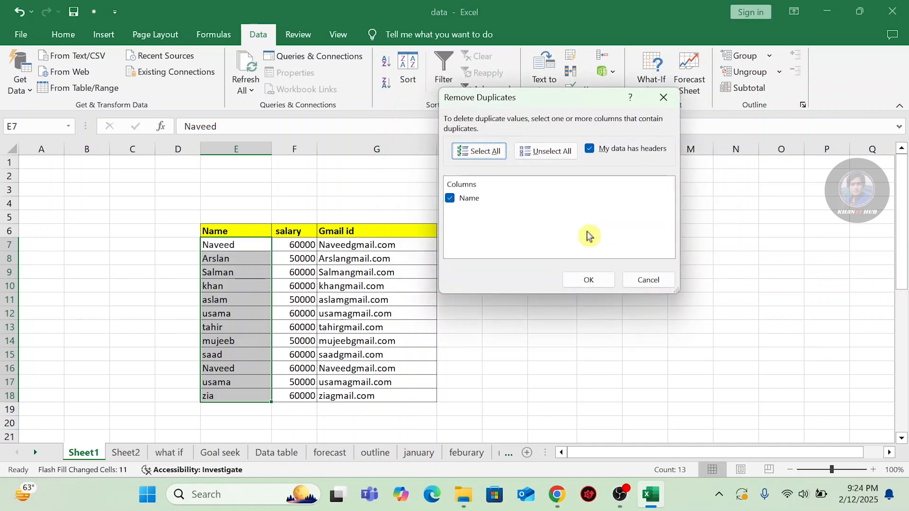
click(450, 199)
click(450, 199)
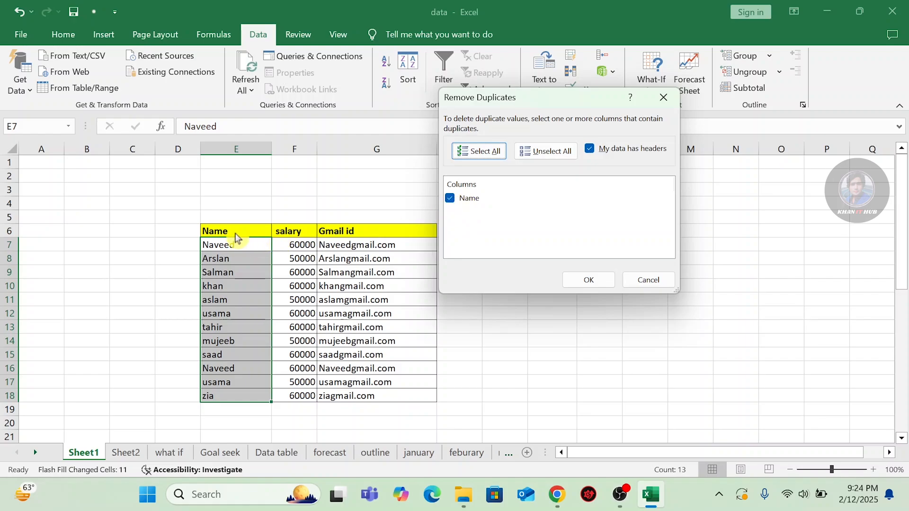
click(590, 281)
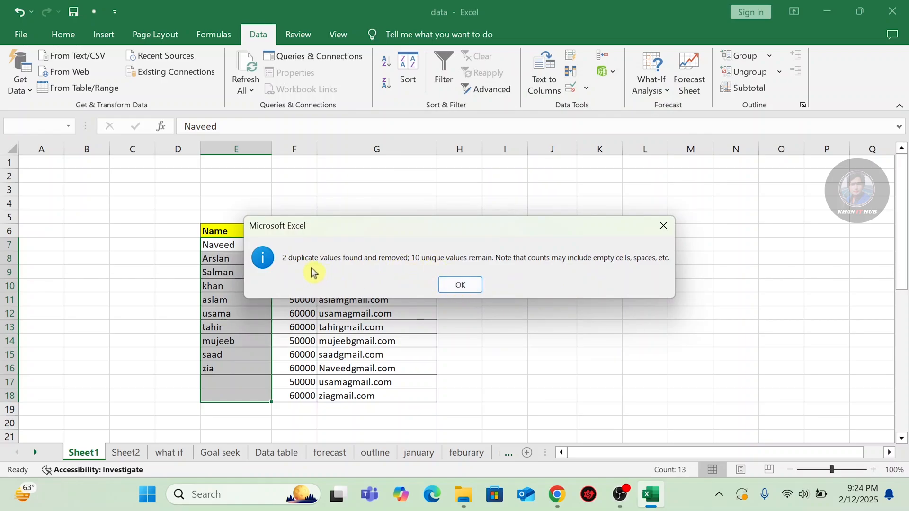
click(468, 286)
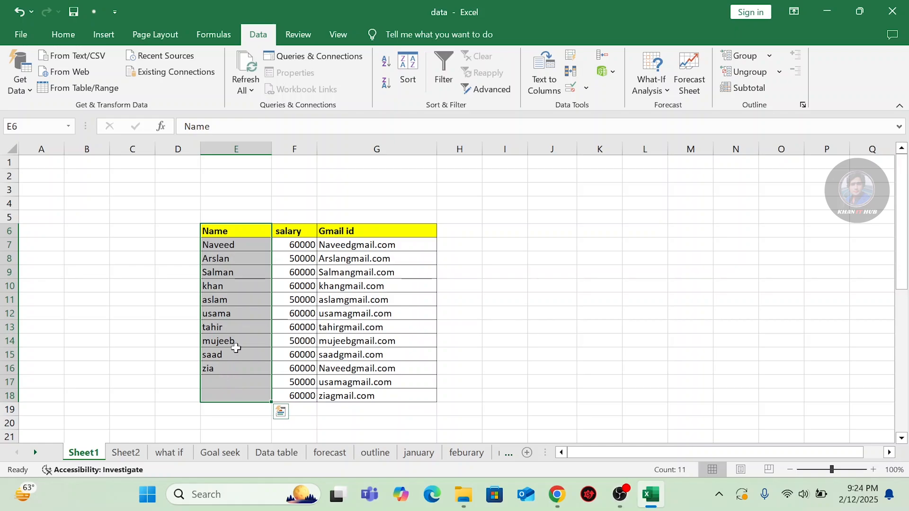
key(ctrl+z)
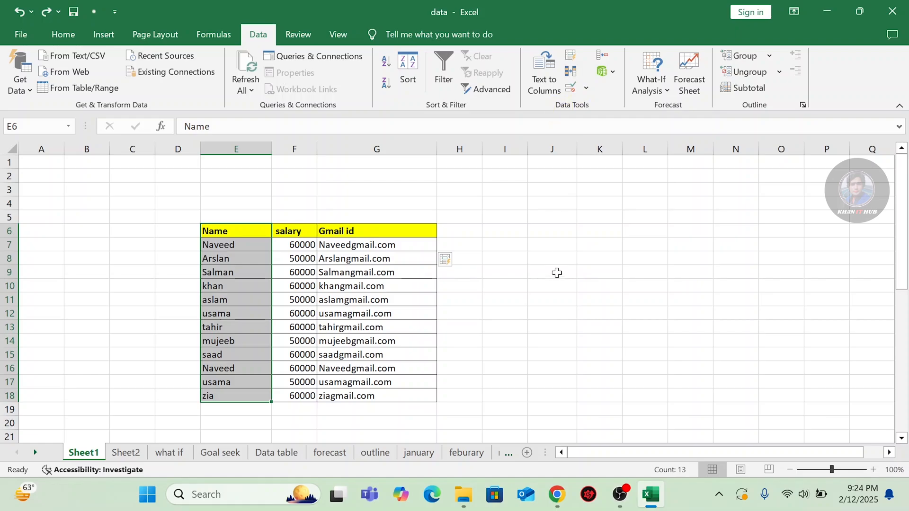
scroll(557, 273, down, 9)
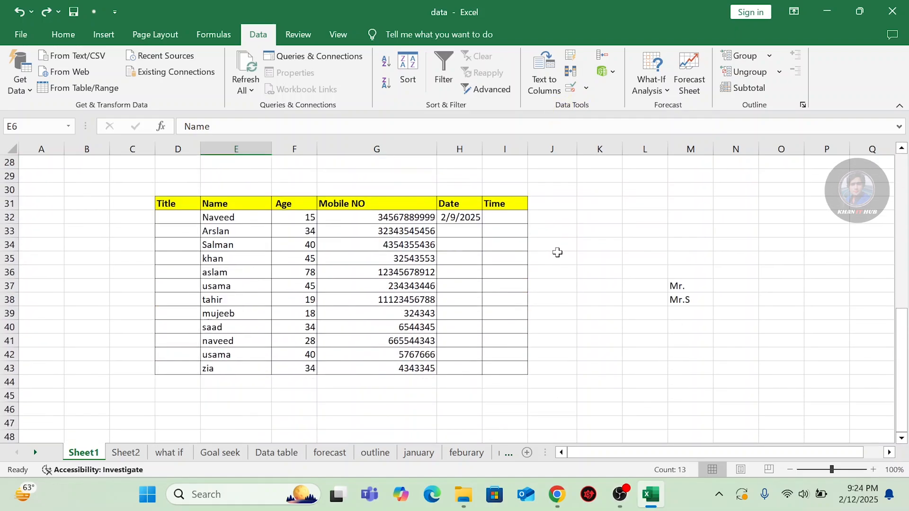
click(588, 88)
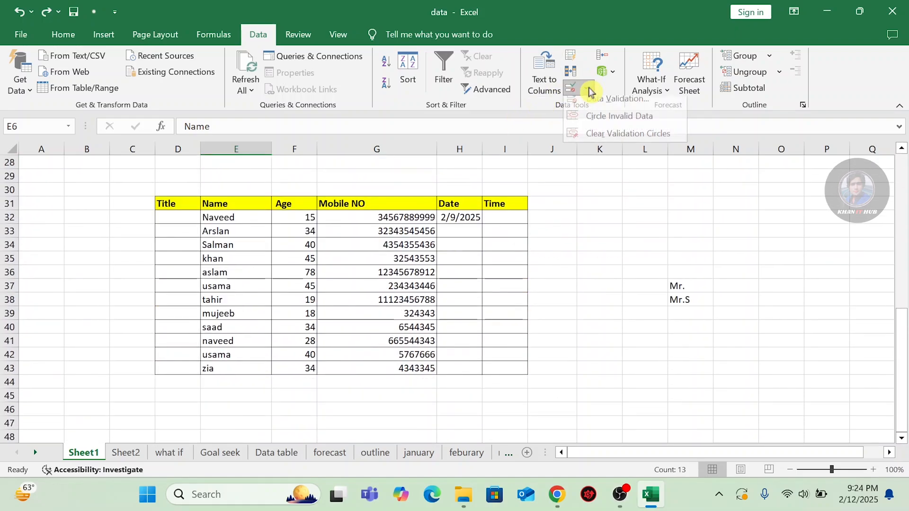
click(588, 101)
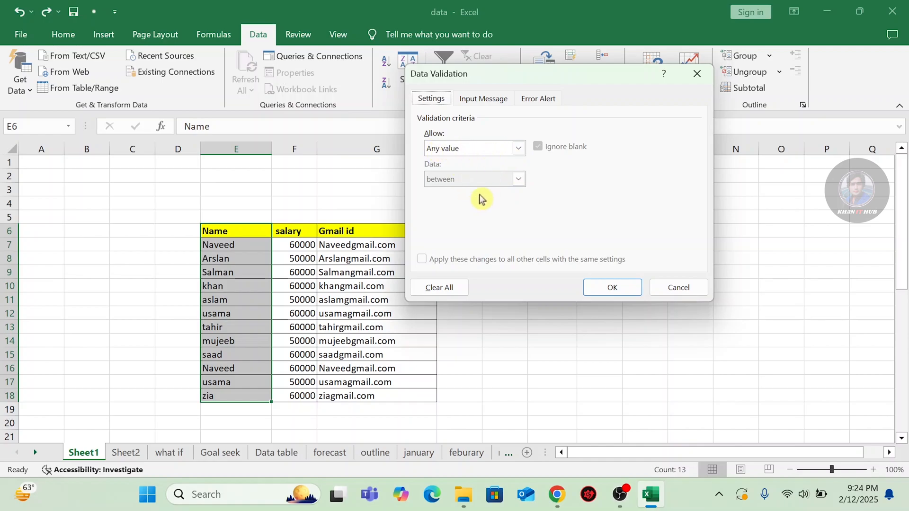
click(518, 149)
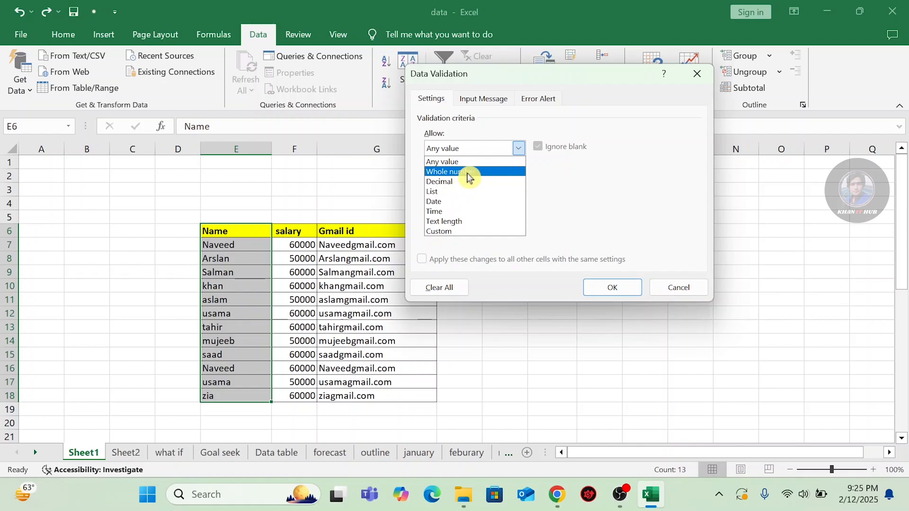
click(469, 172)
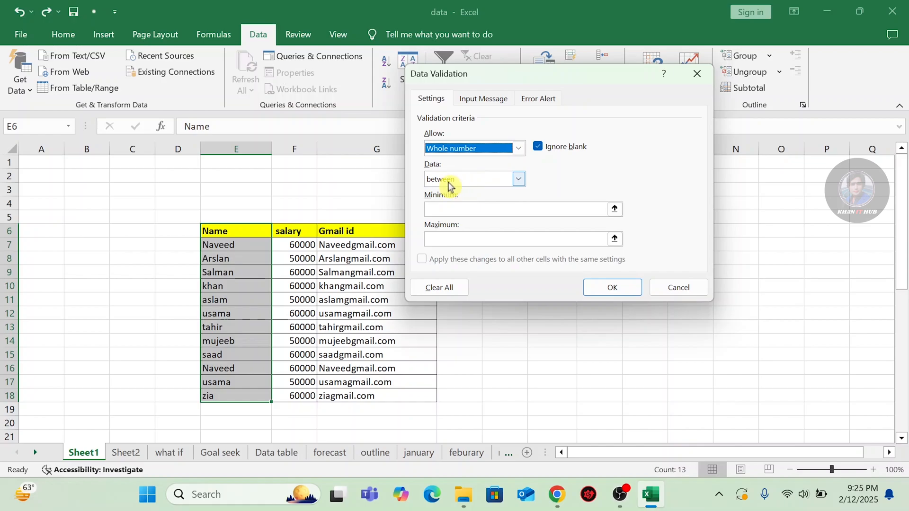
click(519, 179)
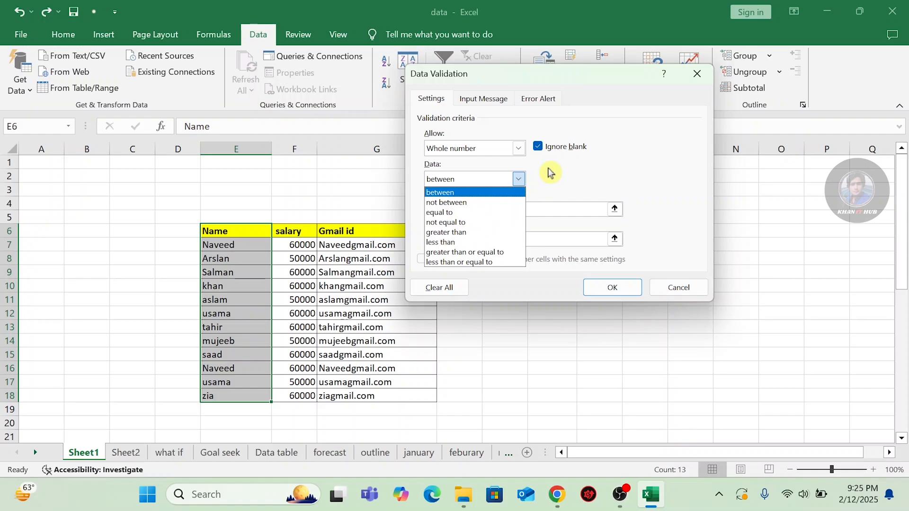
click(518, 179)
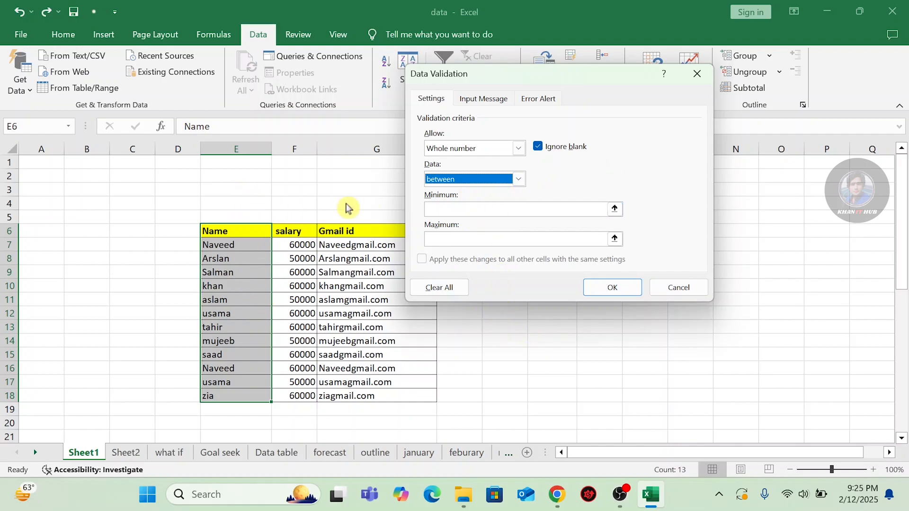
click(696, 75)
Delete the Age values in F32:F43 and open Data Validation for that range.
scroll(608, 265, down, 3)
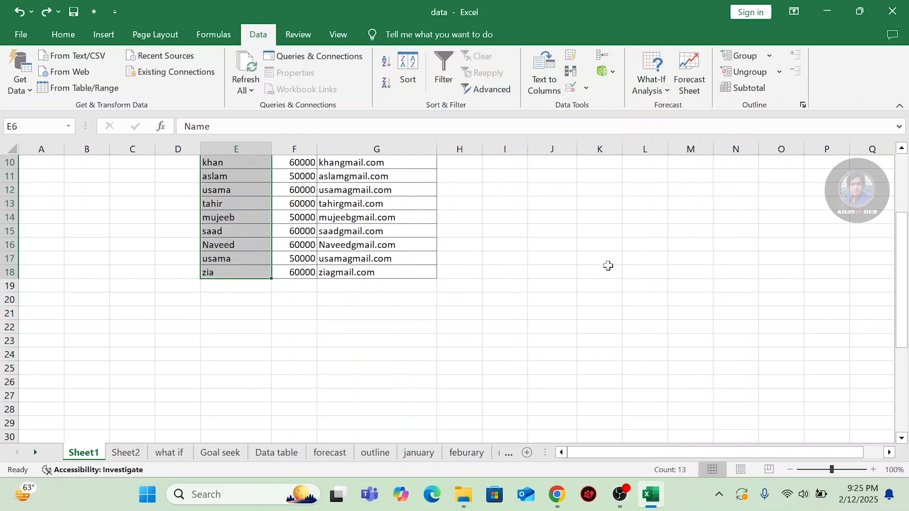
scroll(608, 266, down, 5)
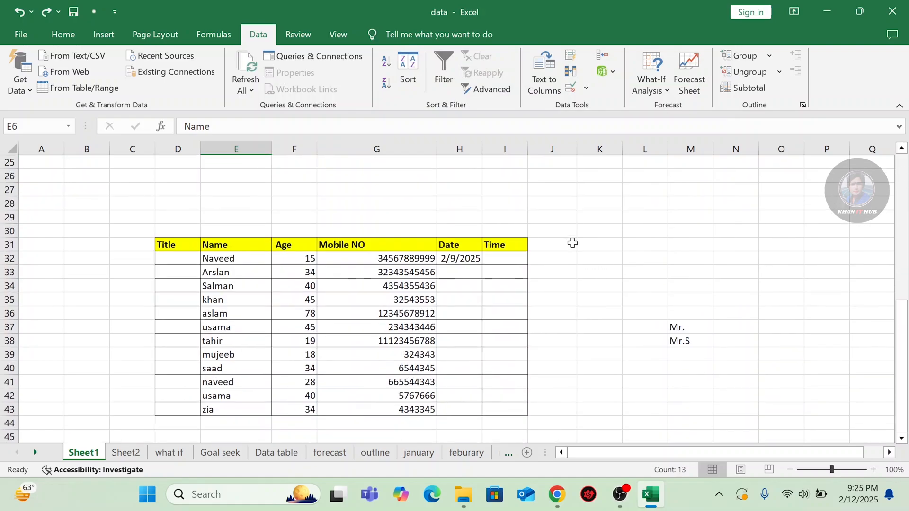
click(296, 259)
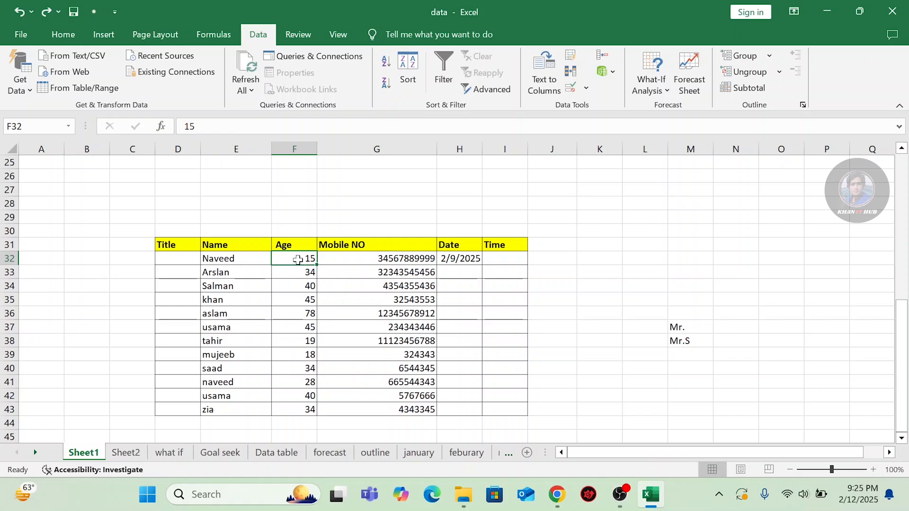
drag(298, 257, 298, 414)
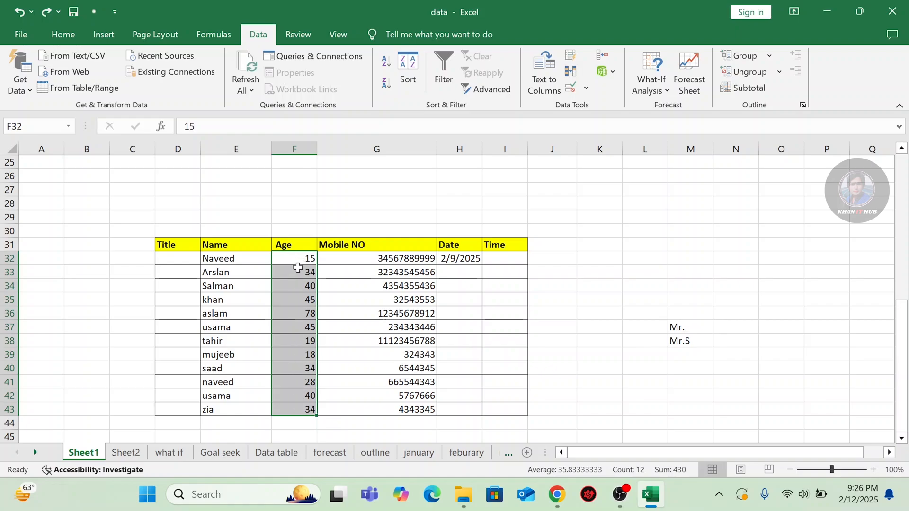
key(Delete)
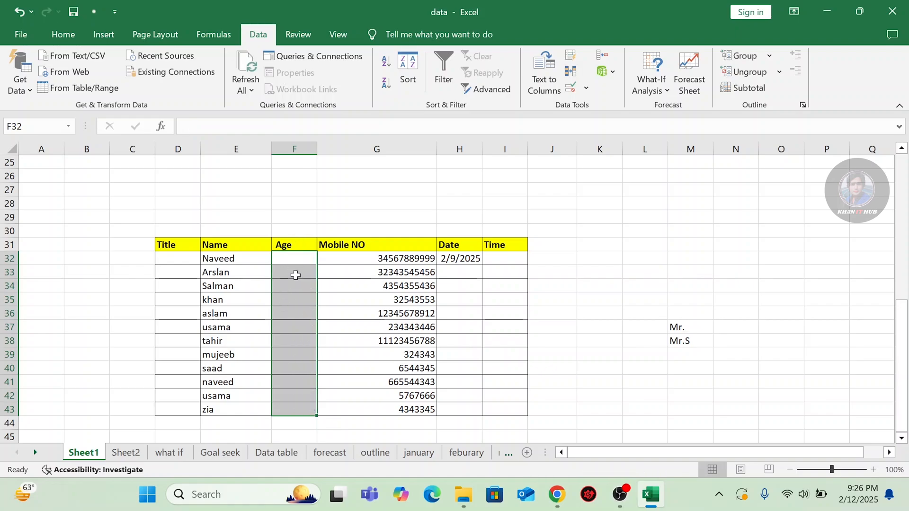
click(590, 86)
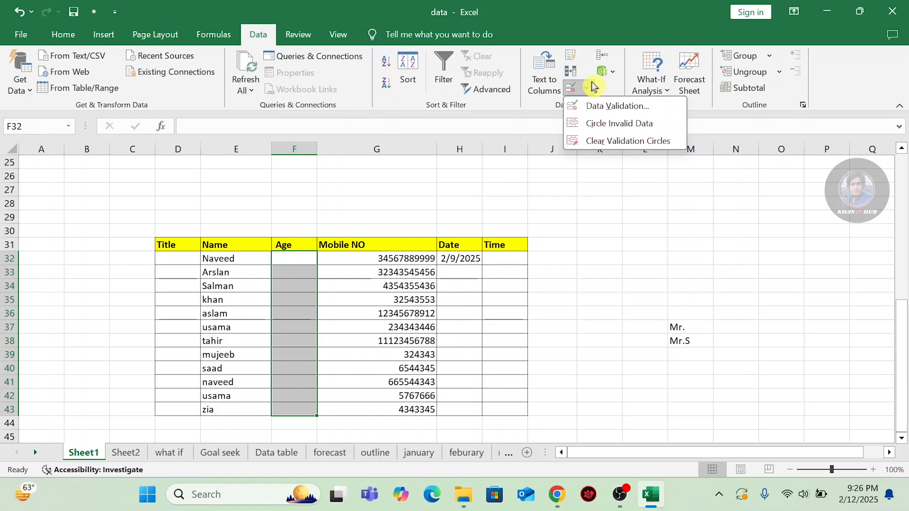
click(589, 109)
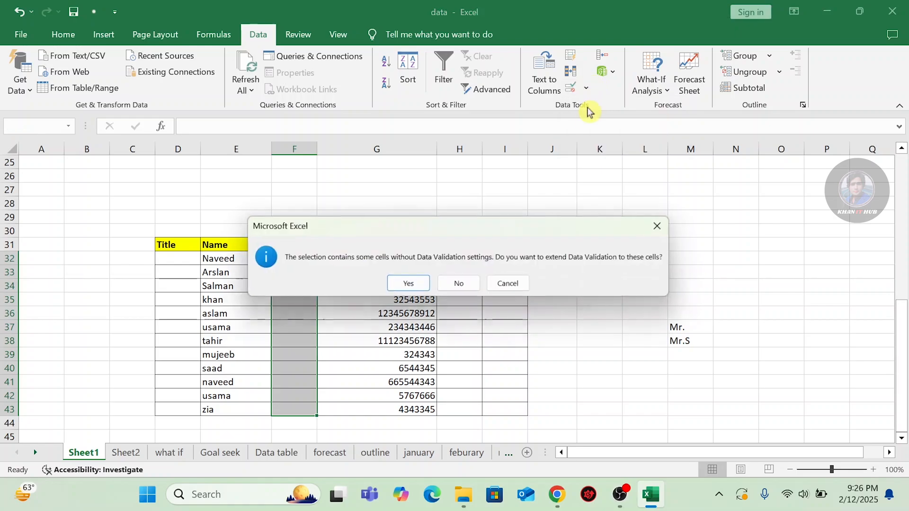
click(409, 285)
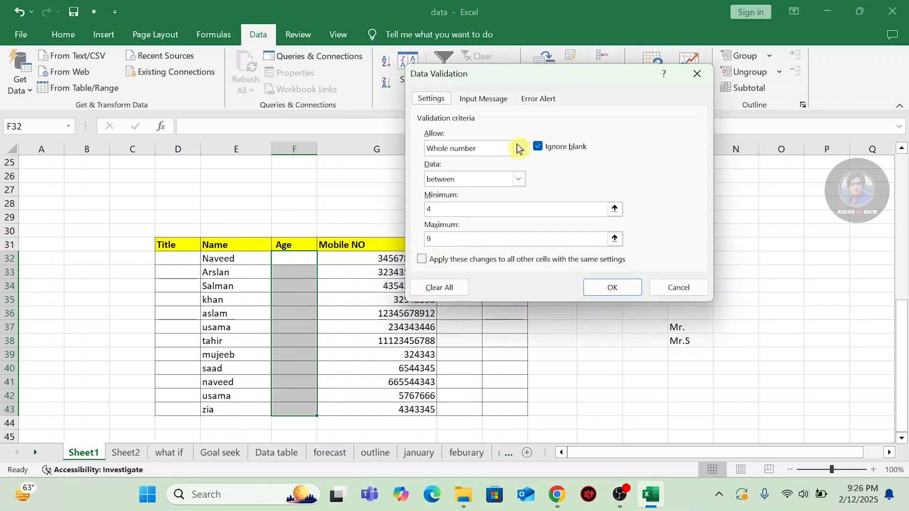
Replace the old 4 to 9 rule with a whole-number rule between 15 and 50.
click(438, 290)
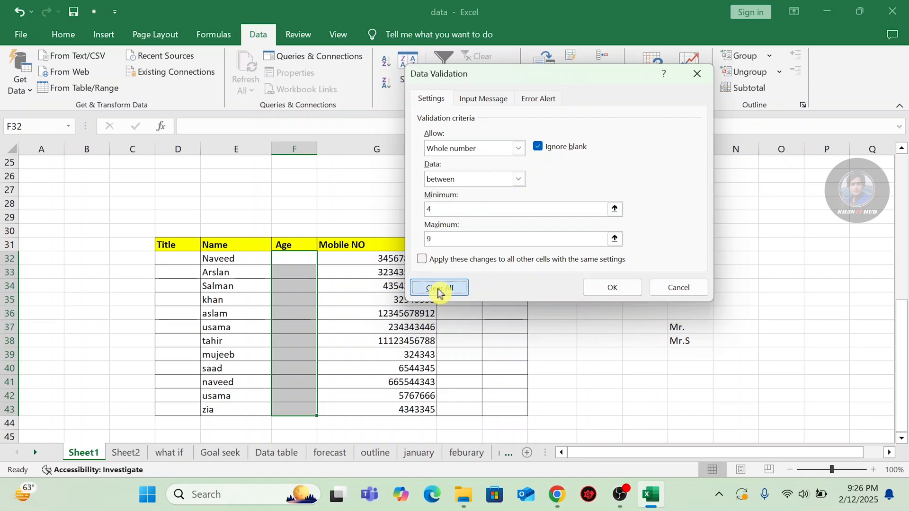
click(518, 148)
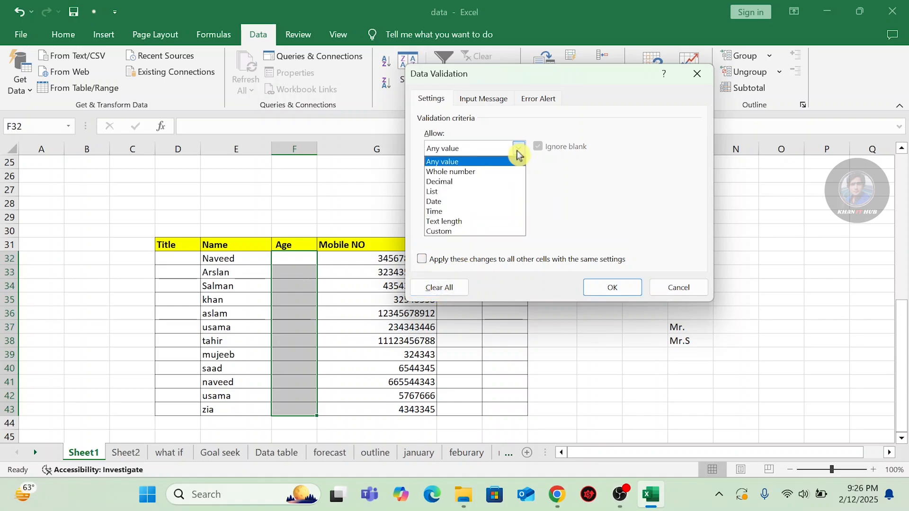
click(464, 161)
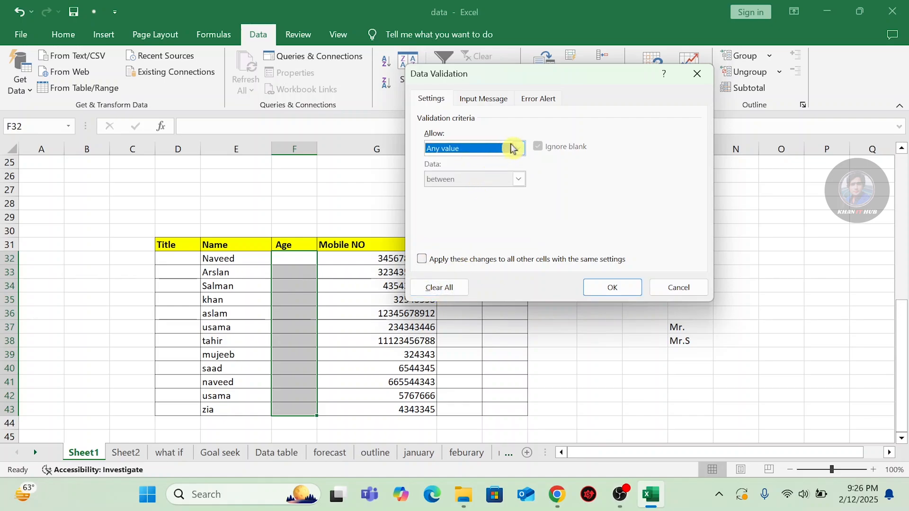
click(518, 148)
click(463, 174)
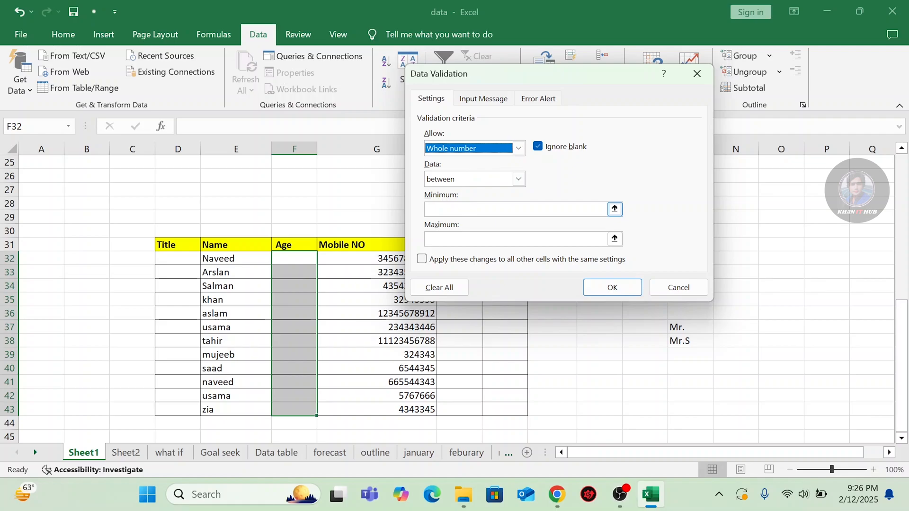
click(447, 209)
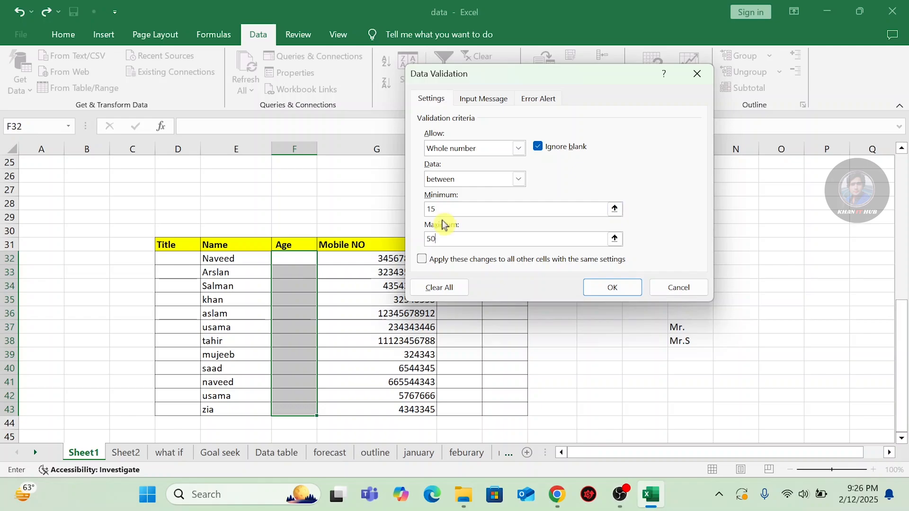
click(621, 289)
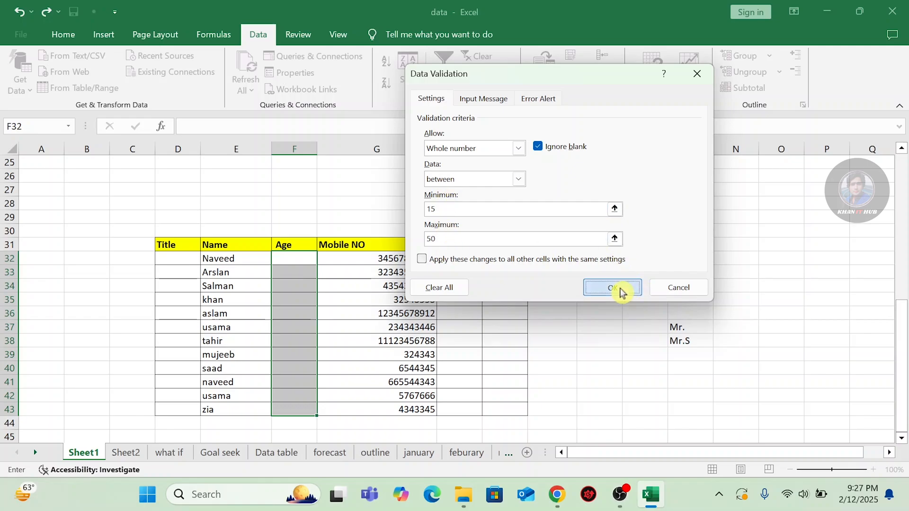
click(292, 259)
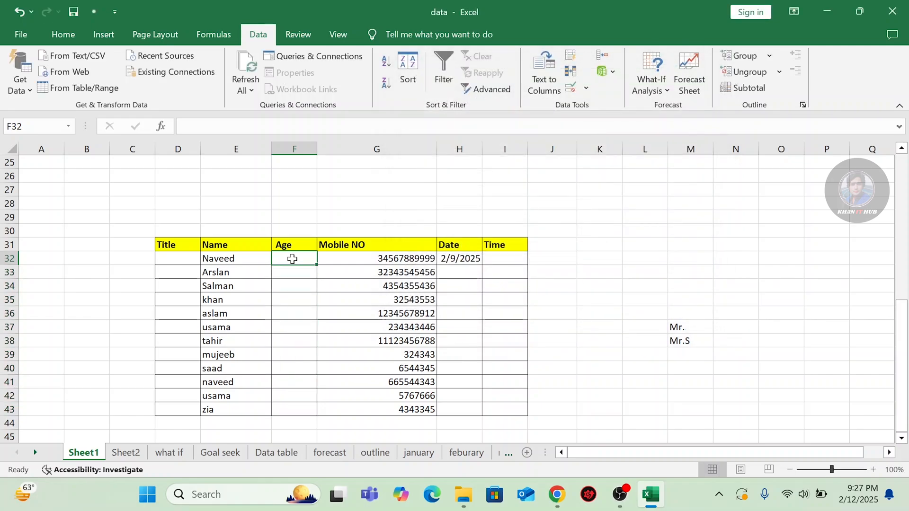
Enter ages 15 and 16 in F32:F33, and see 12 rejected in F34.
text(1)
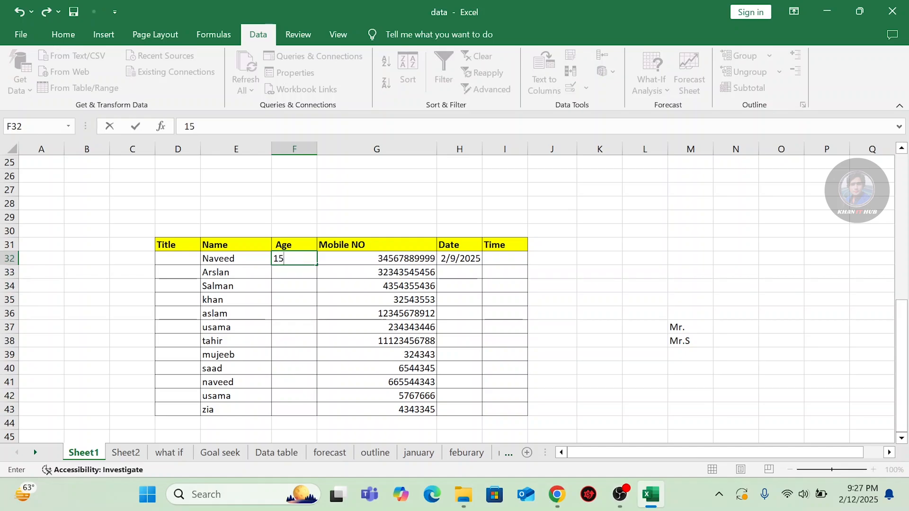
text(5)
key(Return)
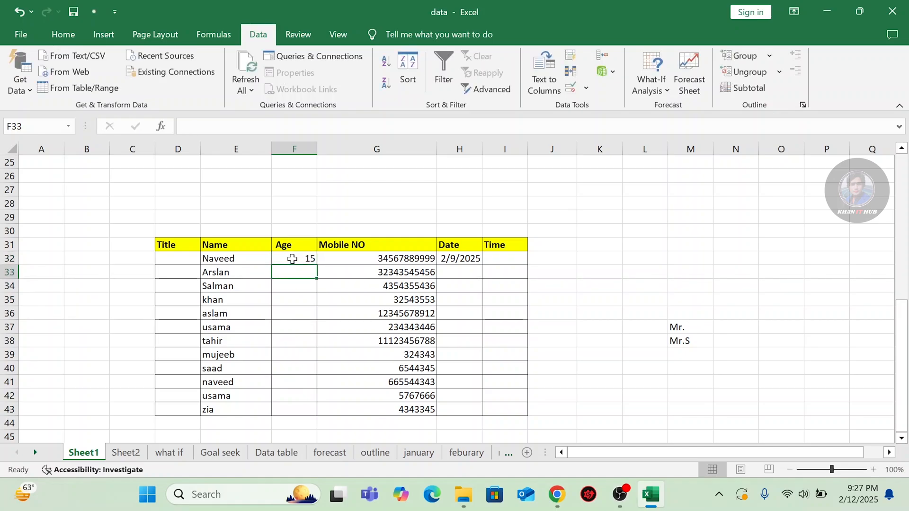
text(16)
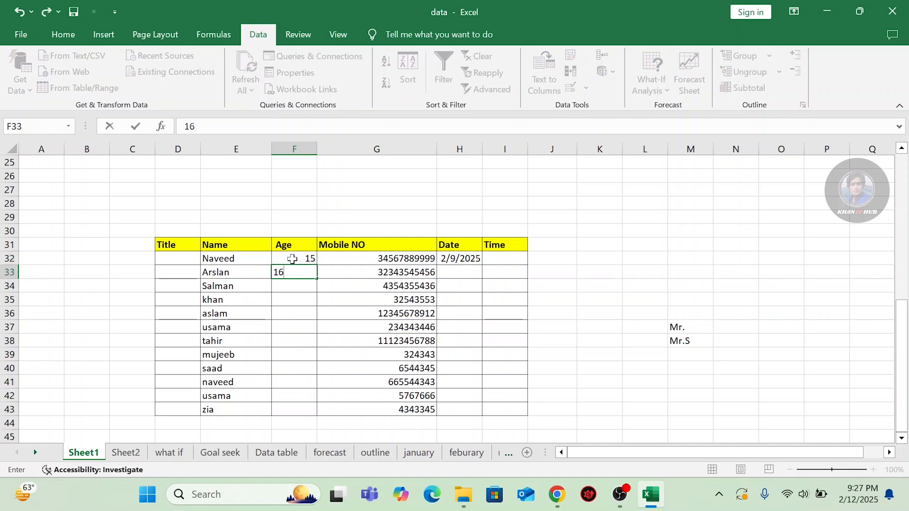
key(Return)
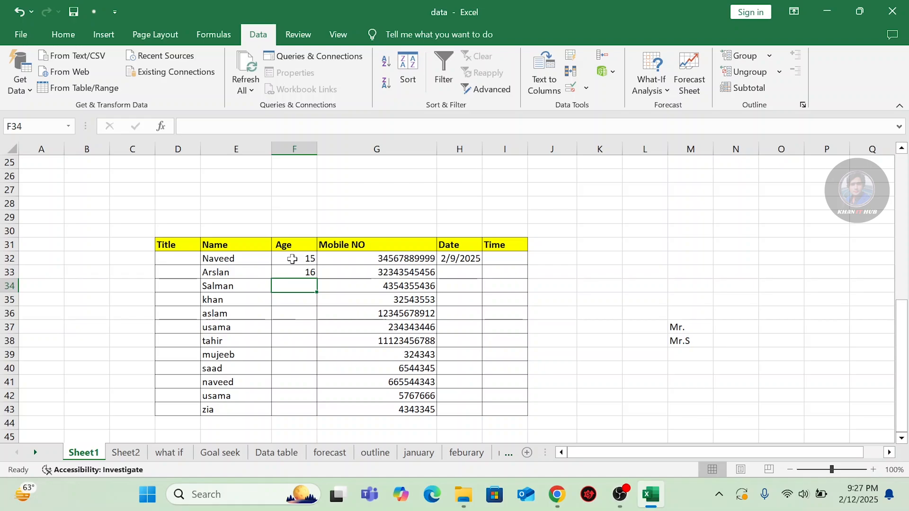
text(1)
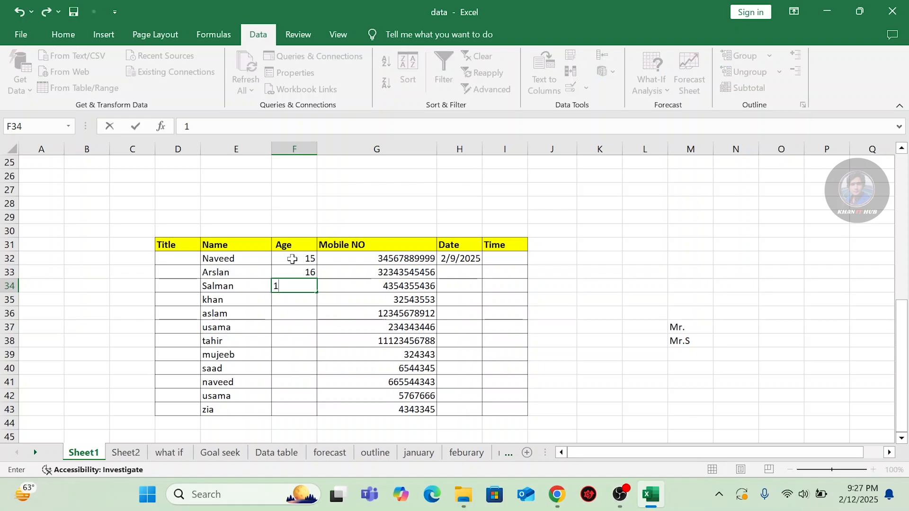
text(2)
key(Return)
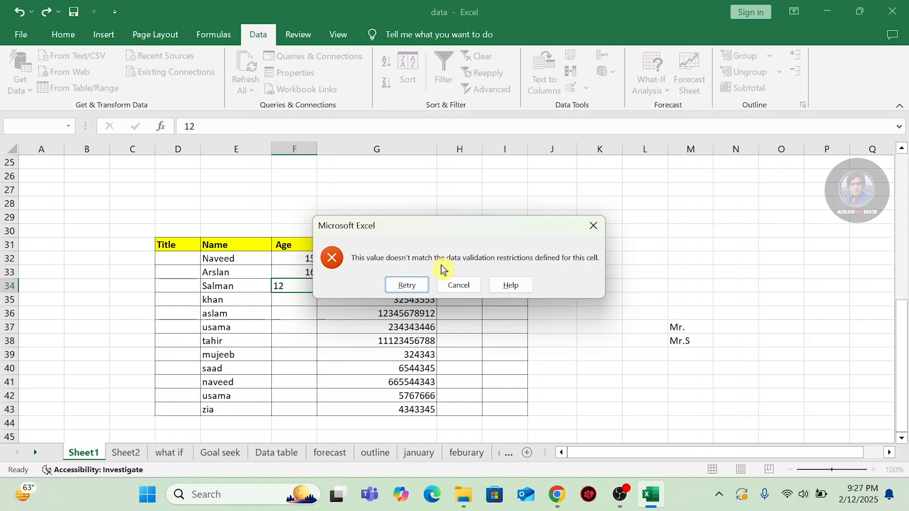
click(457, 287)
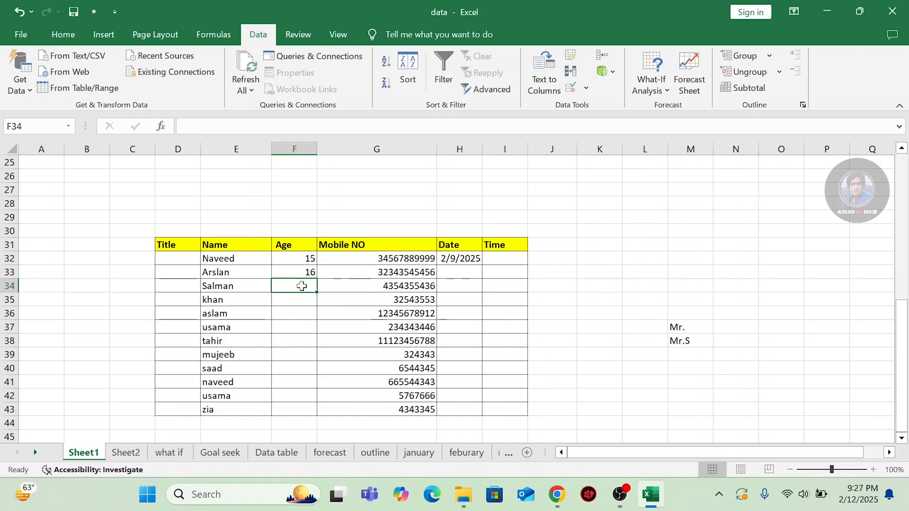
Enter age 50 in F34, and see 51 rejected in F35.
text(50)
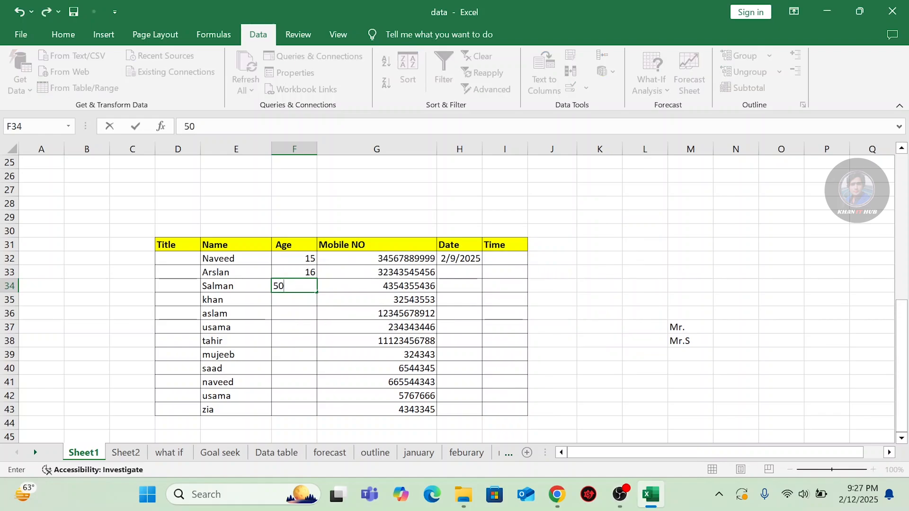
key(Return)
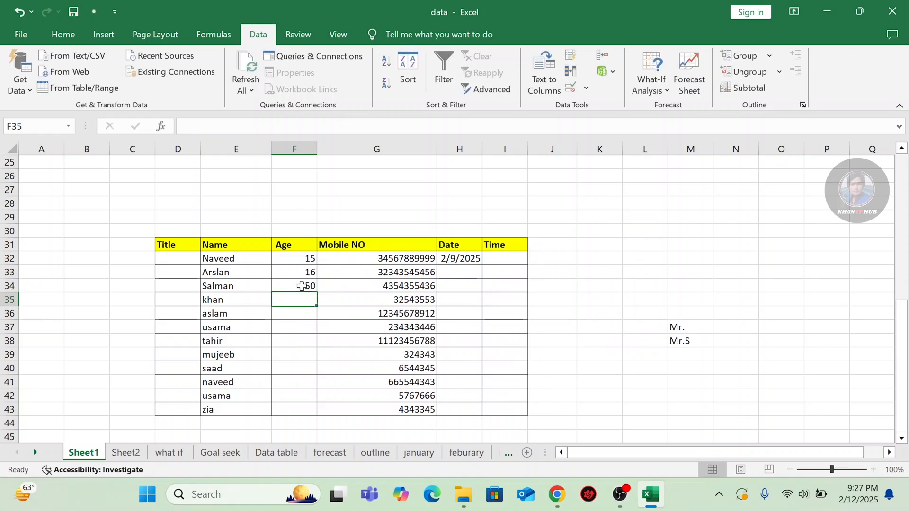
text(51)
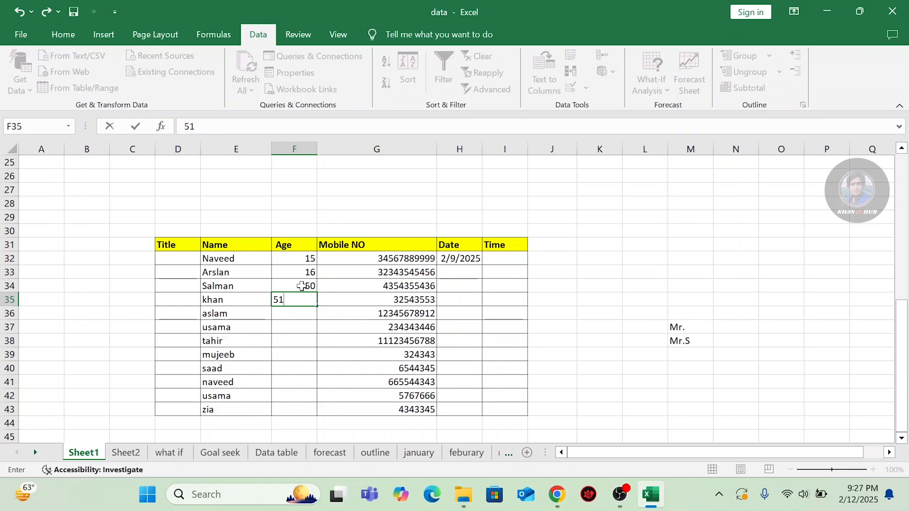
key(Return)
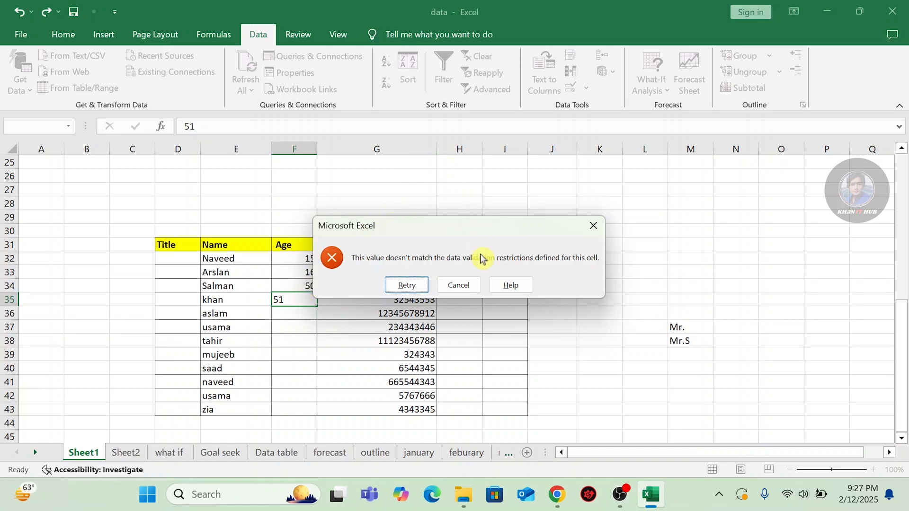
click(460, 284)
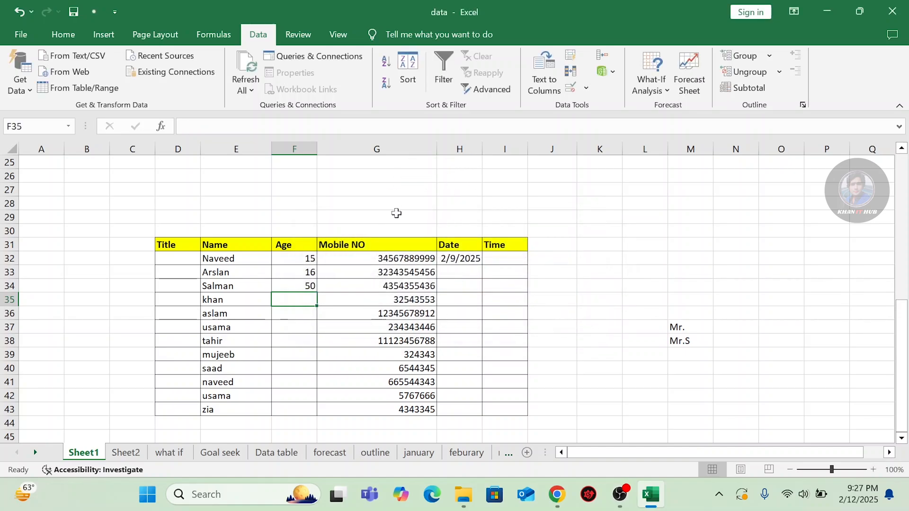
Review the Age whole-number validation rule and close the dialog unchanged.
click(587, 89)
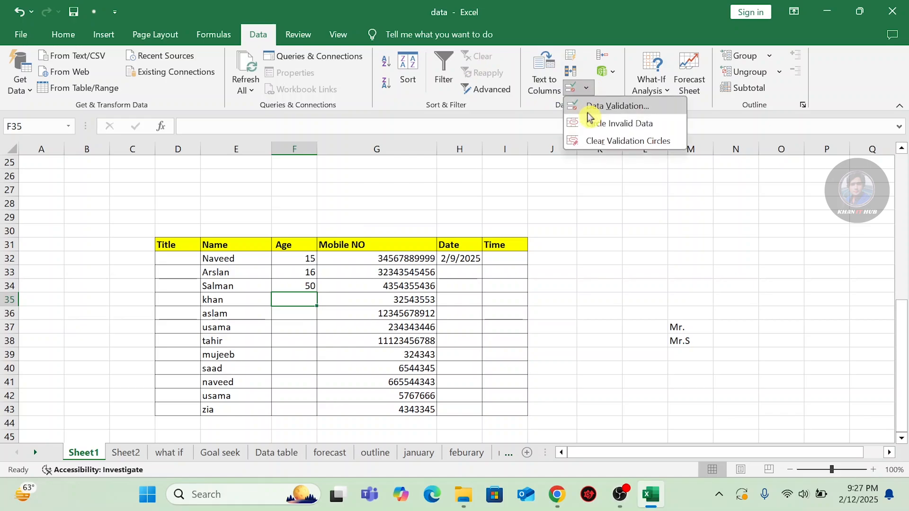
click(589, 107)
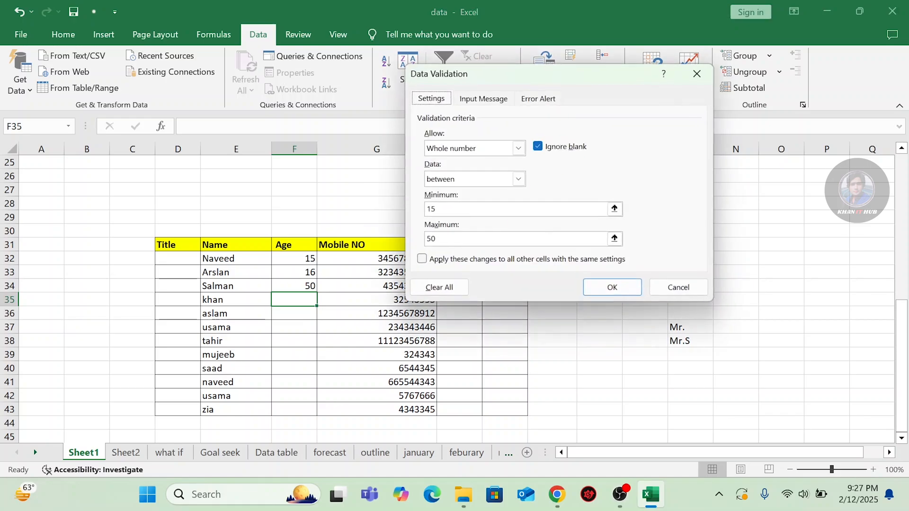
click(520, 149)
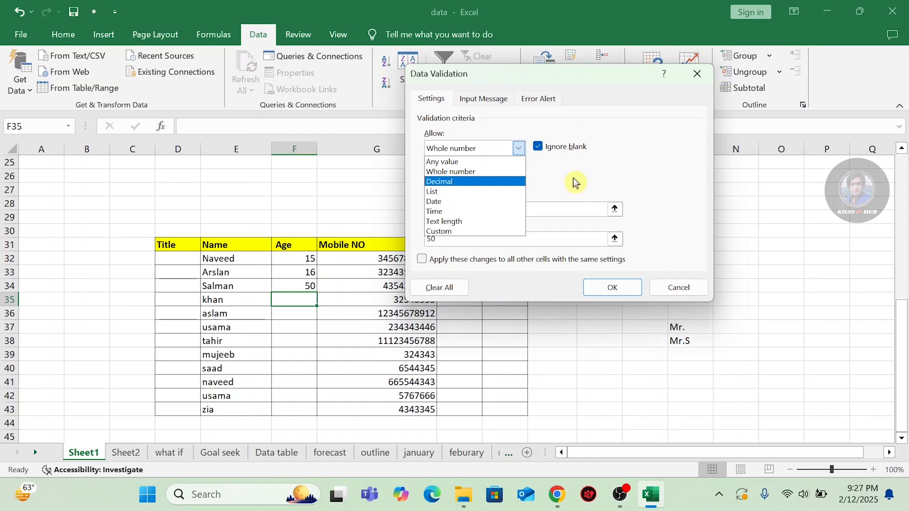
click(686, 85)
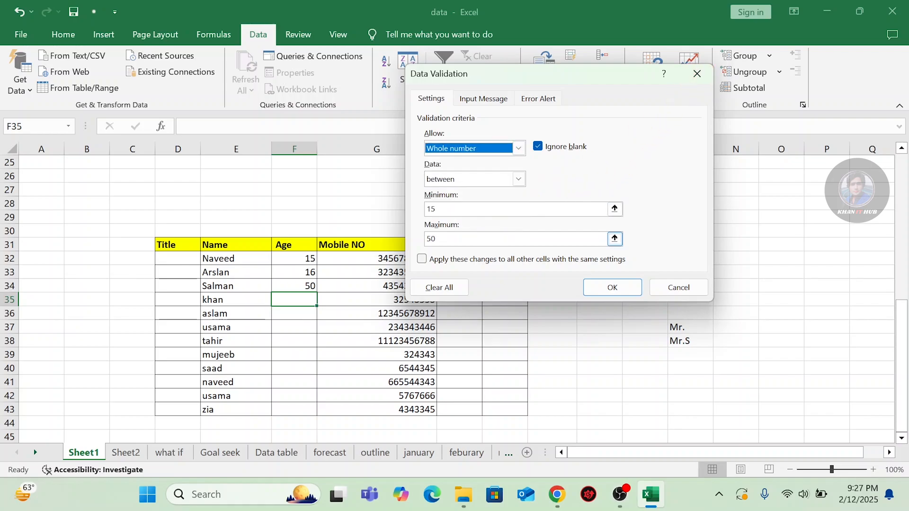
click(671, 284)
Clear the old rule on K31:K33 and allow decimals between 3.5 and 5.5.
drag(587, 241, 597, 276)
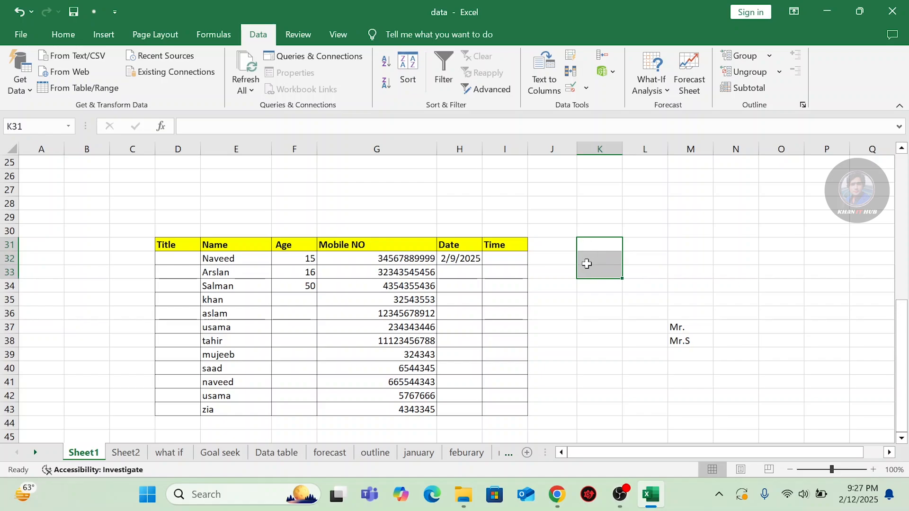
click(585, 88)
click(595, 108)
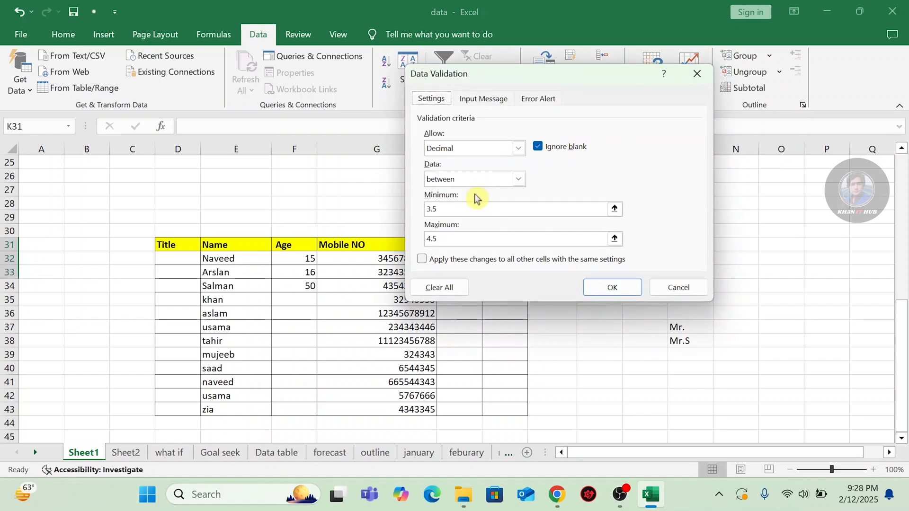
click(436, 287)
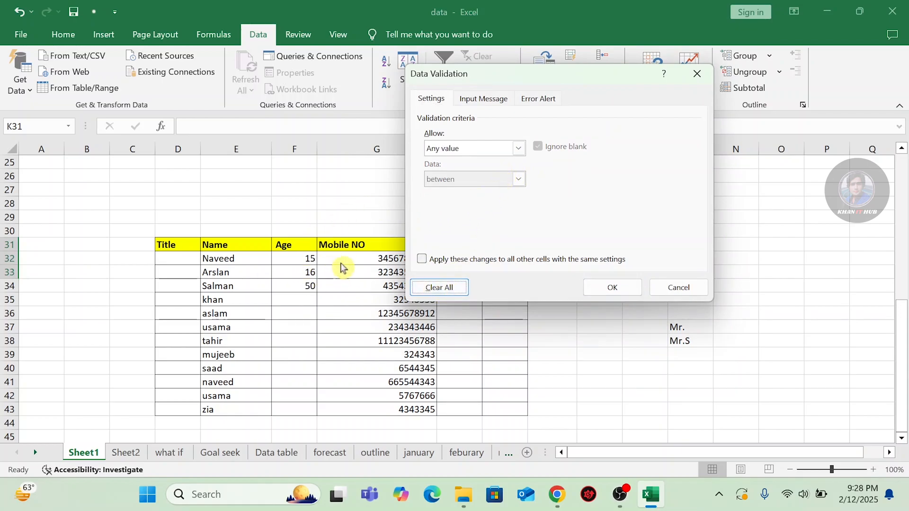
click(519, 148)
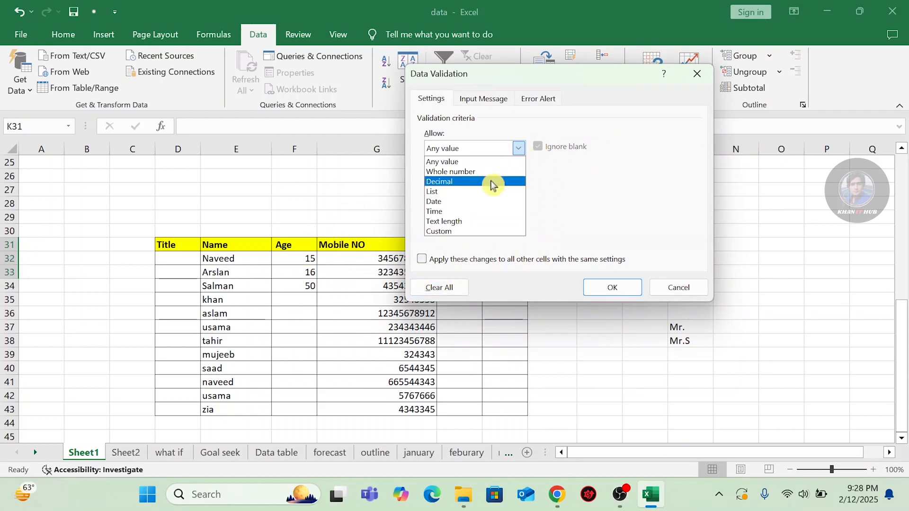
click(456, 183)
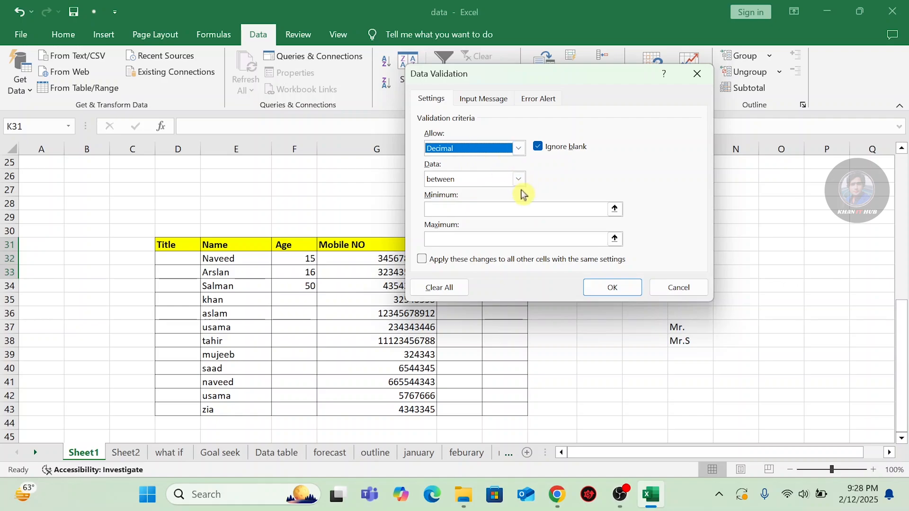
click(515, 209)
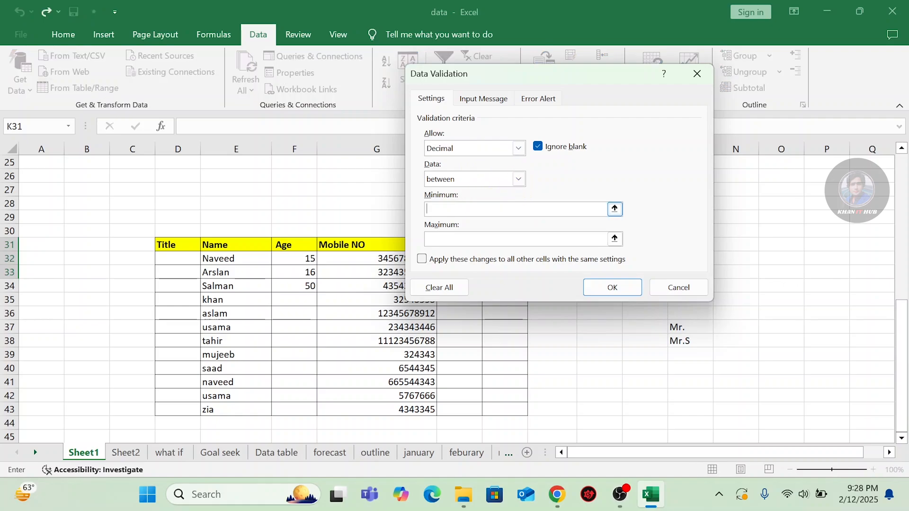
text(3.5)
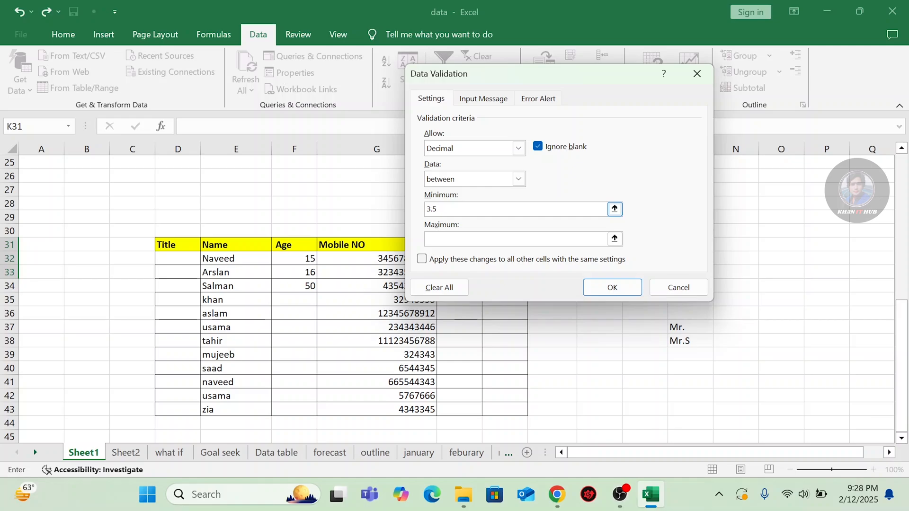
click(515, 239)
text(5)
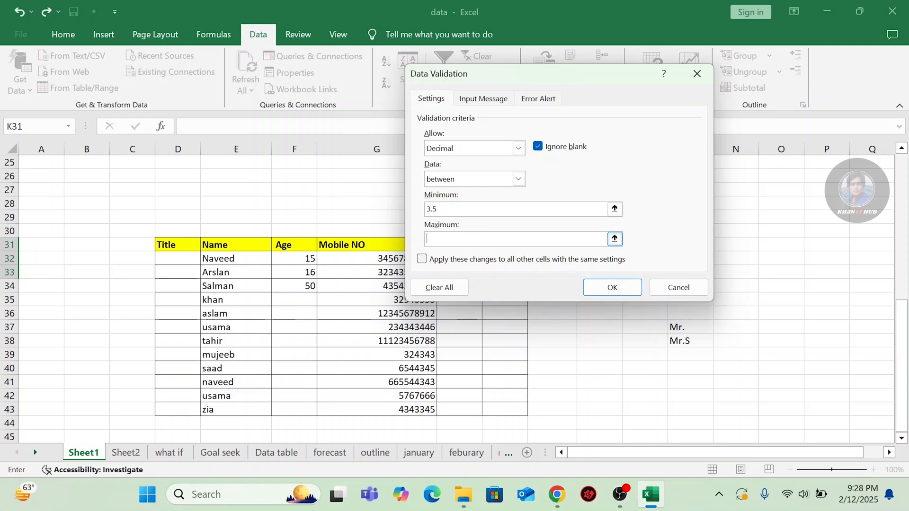
text(5.5)
Apply the 3.5–5.5 decimal rule, enter 3.5 in K31 and try 6.5 in K32.
click(608, 290)
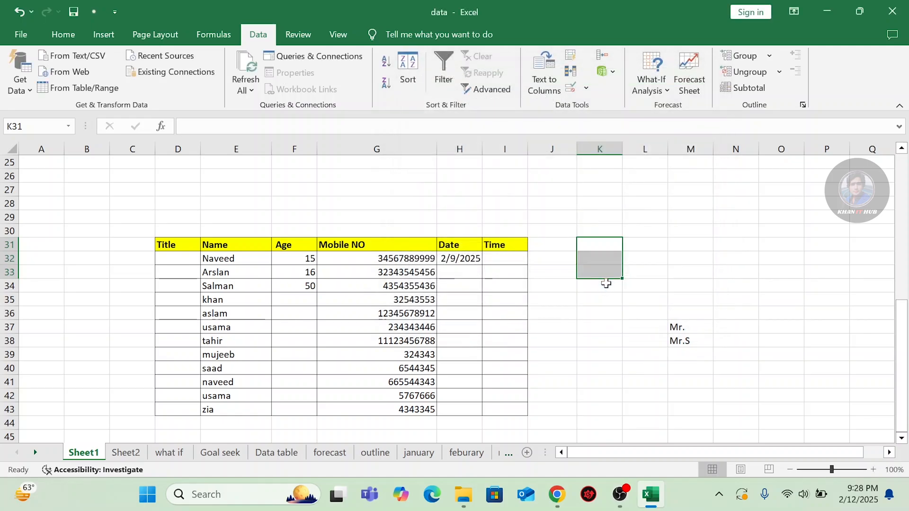
click(601, 246)
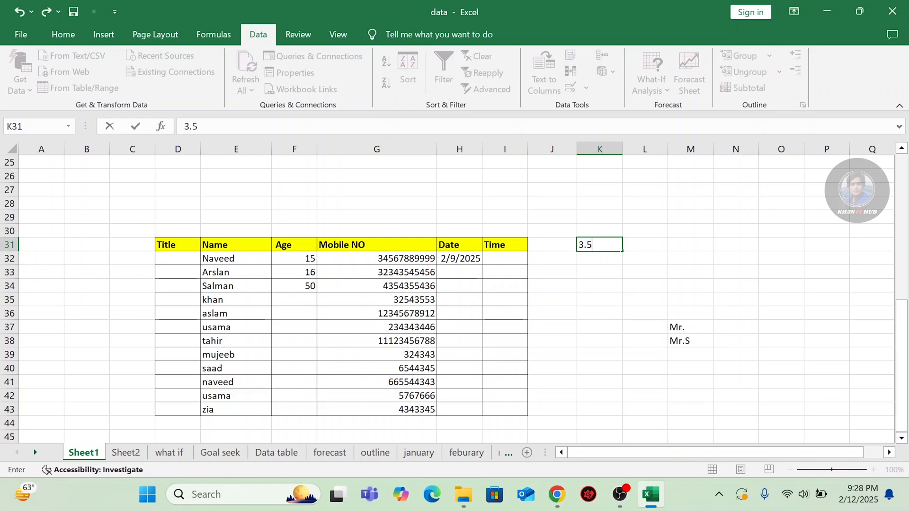
key(Return)
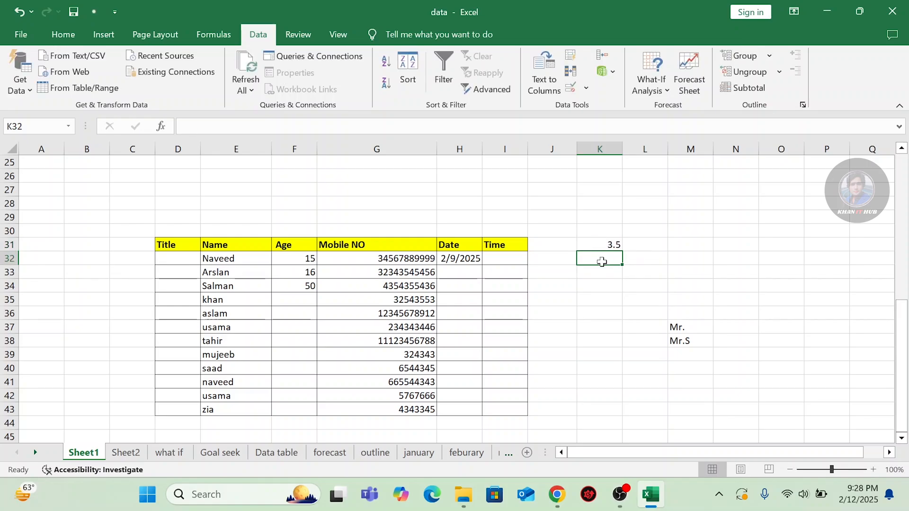
text(6.5)
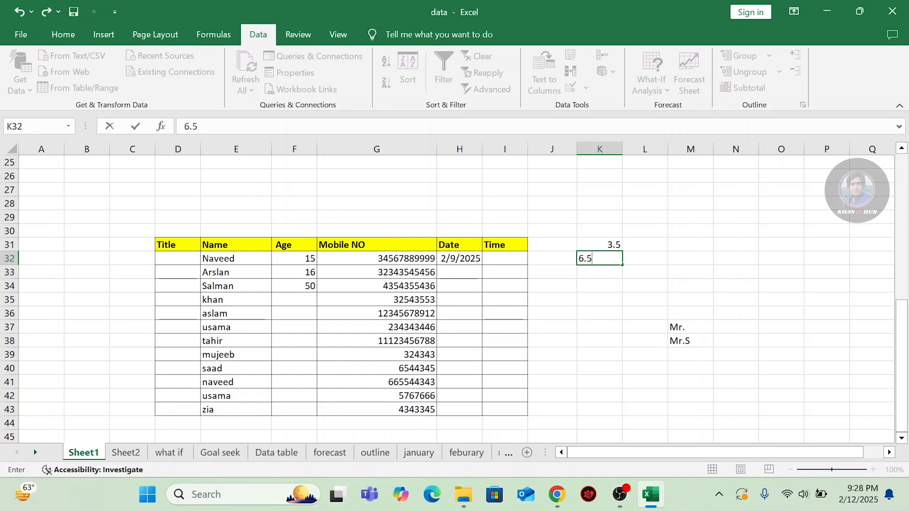
key(Return)
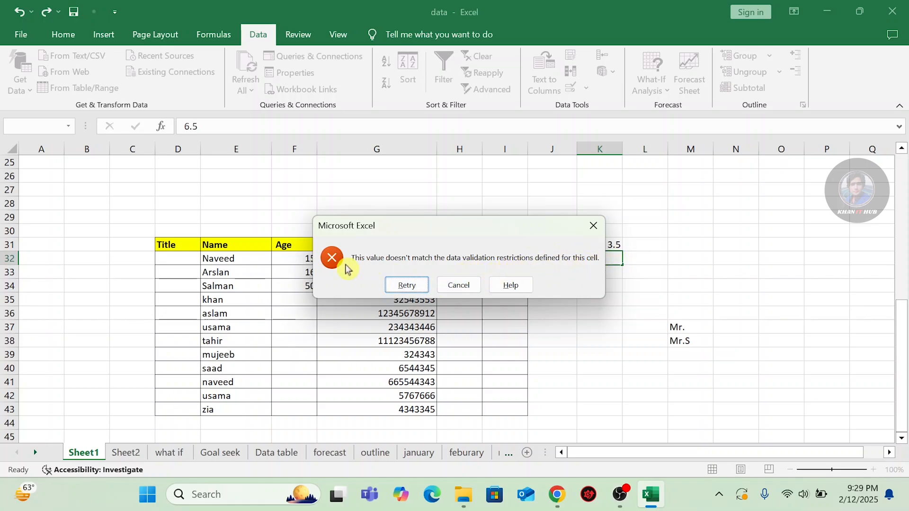
Discard the rejected 6.5 from K32 and select K31:K33 for validation.
click(407, 286)
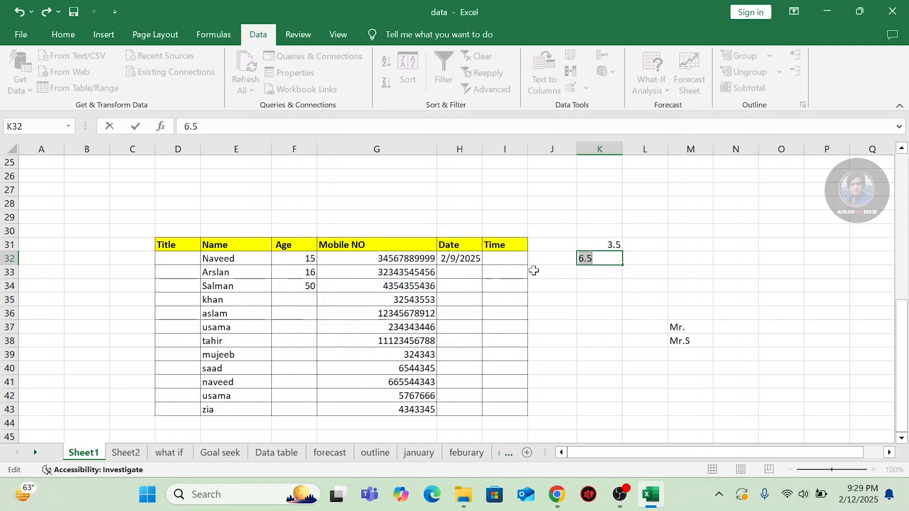
key(BackSpace)
click(599, 270)
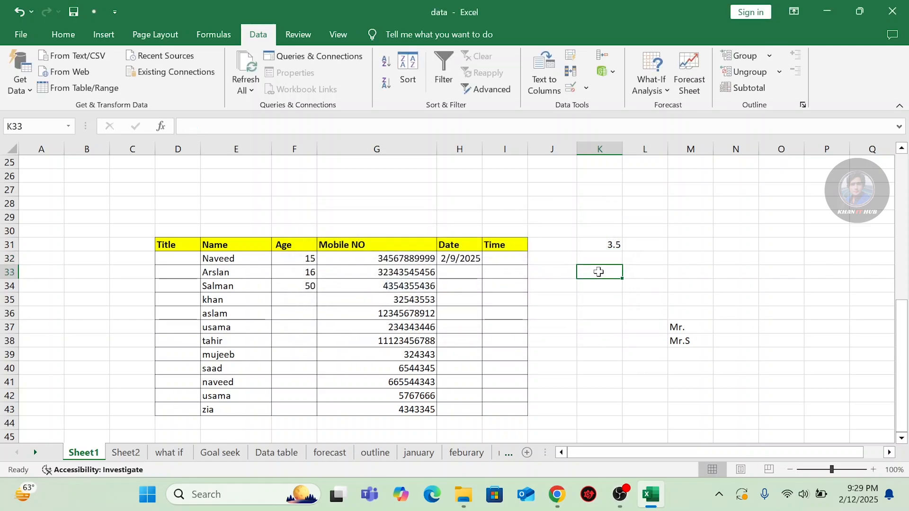
click(609, 239)
drag(605, 241, 606, 271)
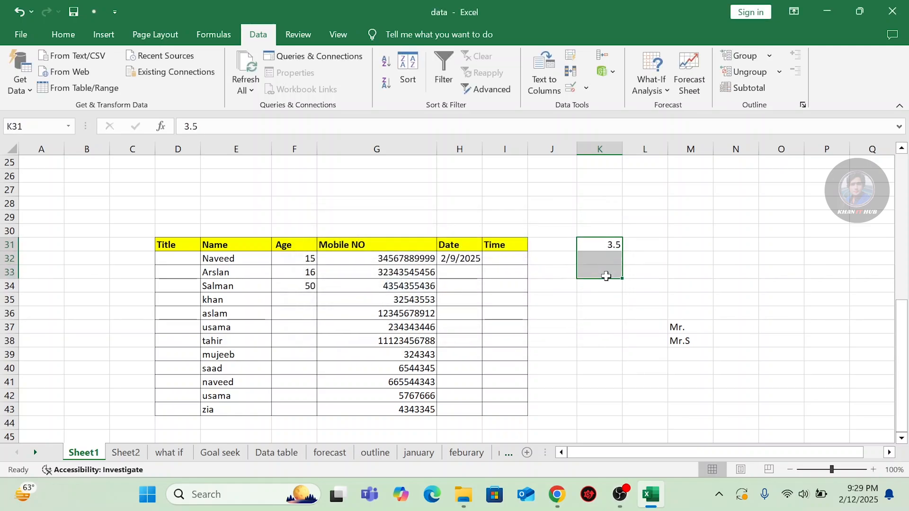
click(587, 89)
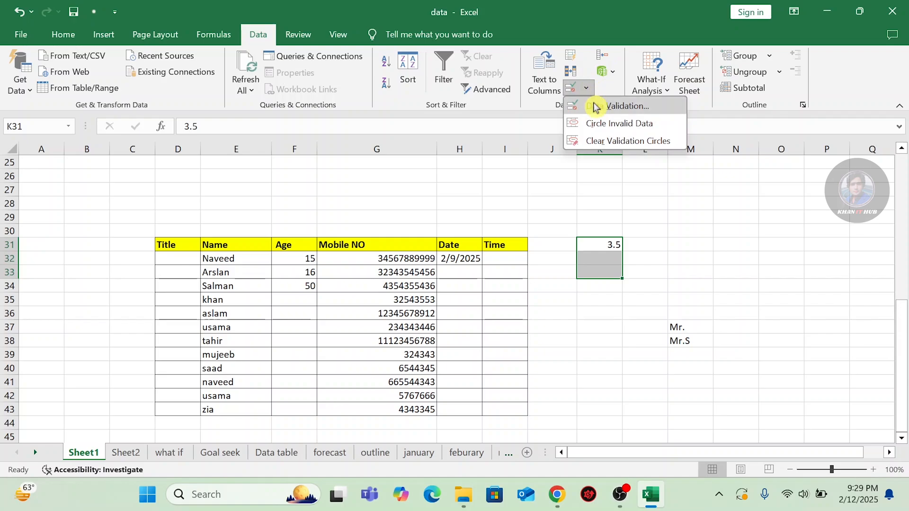
Clear all validation from K31:K33 and enter 88 in K32.
click(589, 106)
click(434, 288)
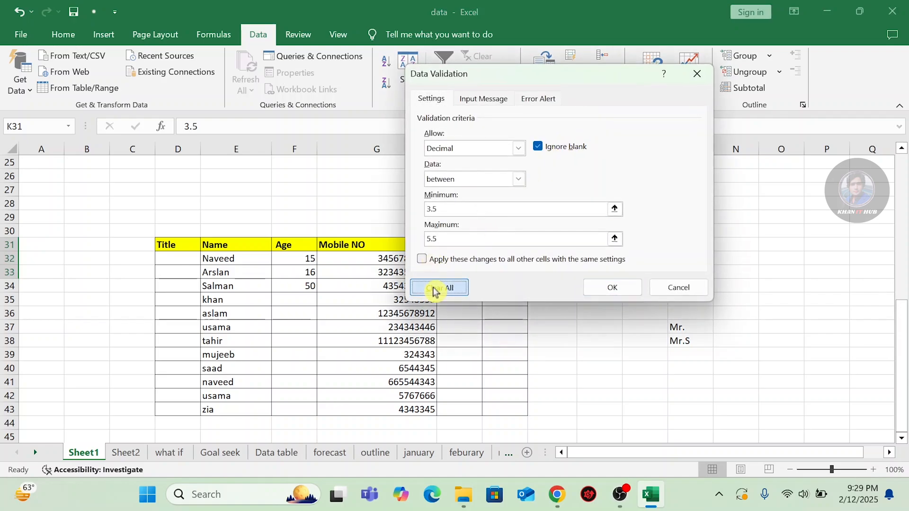
click(609, 289)
click(587, 297)
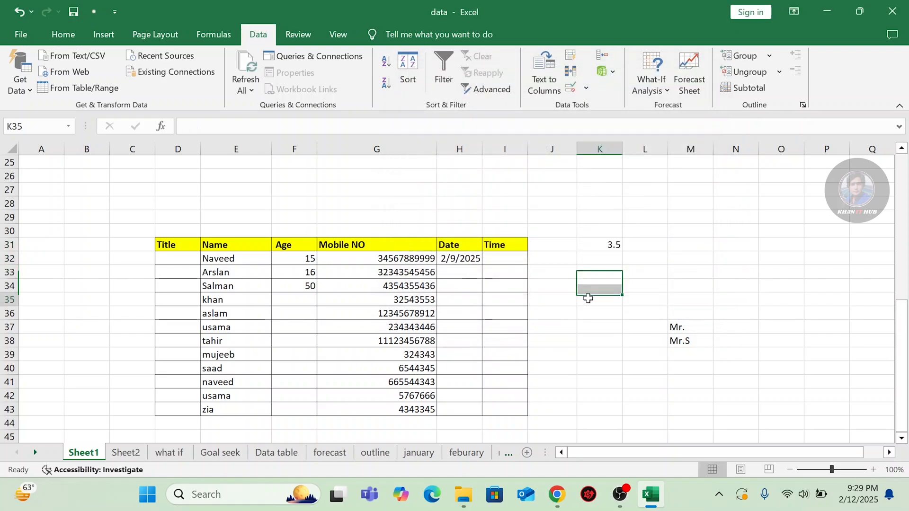
click(606, 261)
text(88)
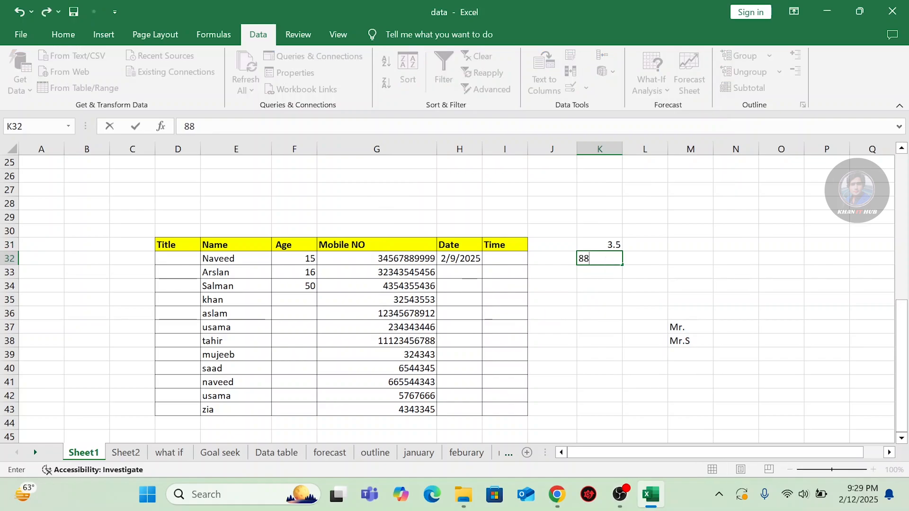
key(Return)
Review K31's validation settings and close them without changes.
click(597, 245)
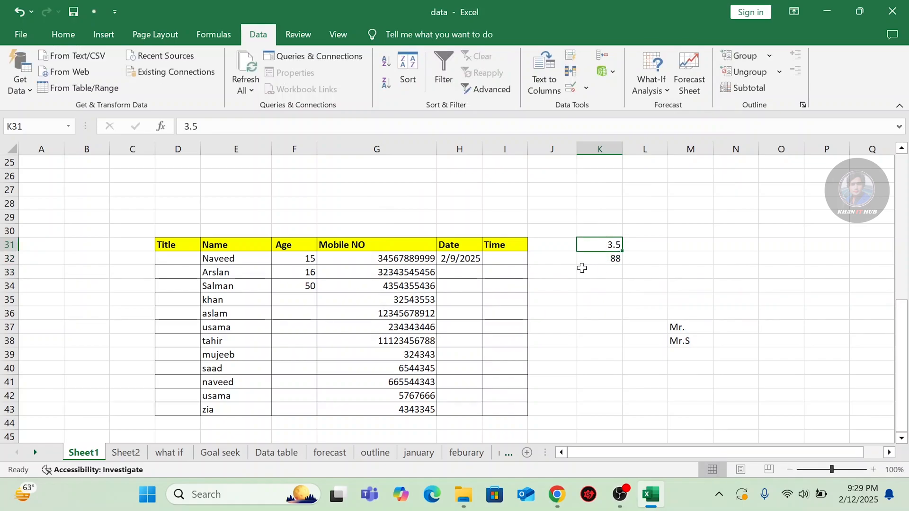
click(586, 88)
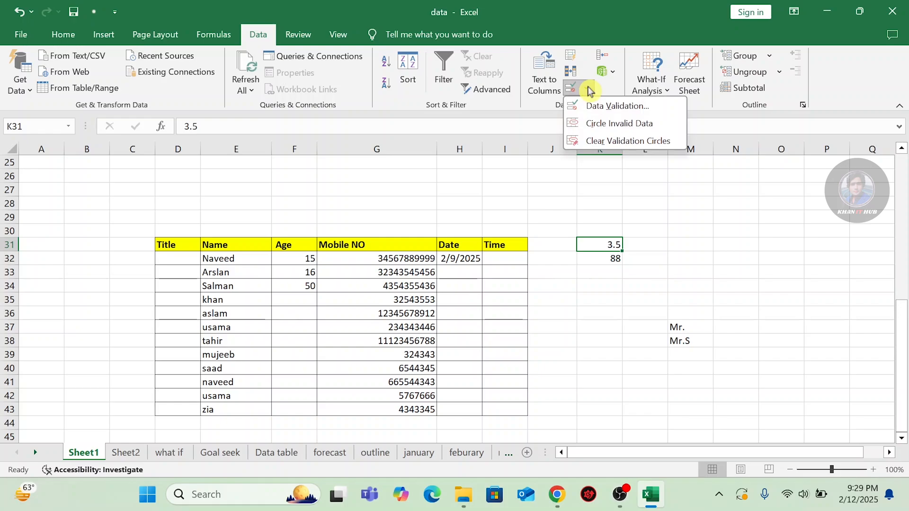
click(600, 107)
click(519, 149)
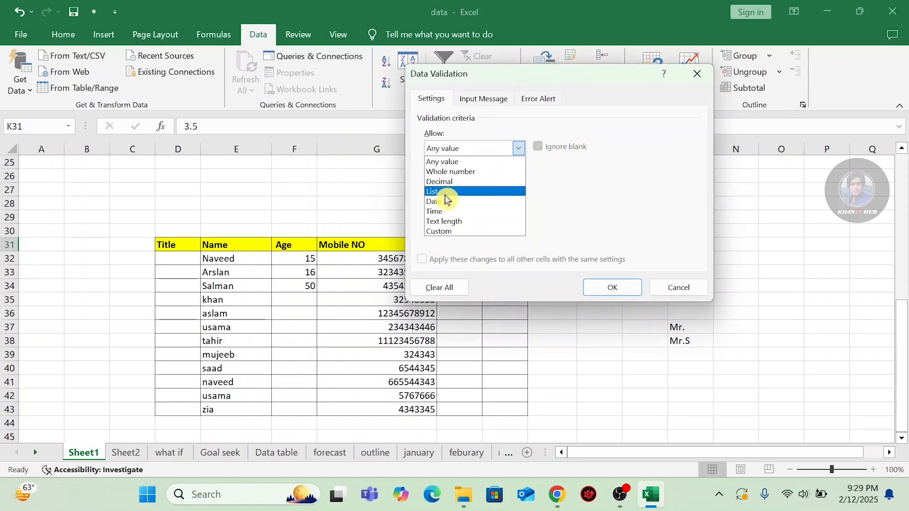
click(702, 78)
click(677, 287)
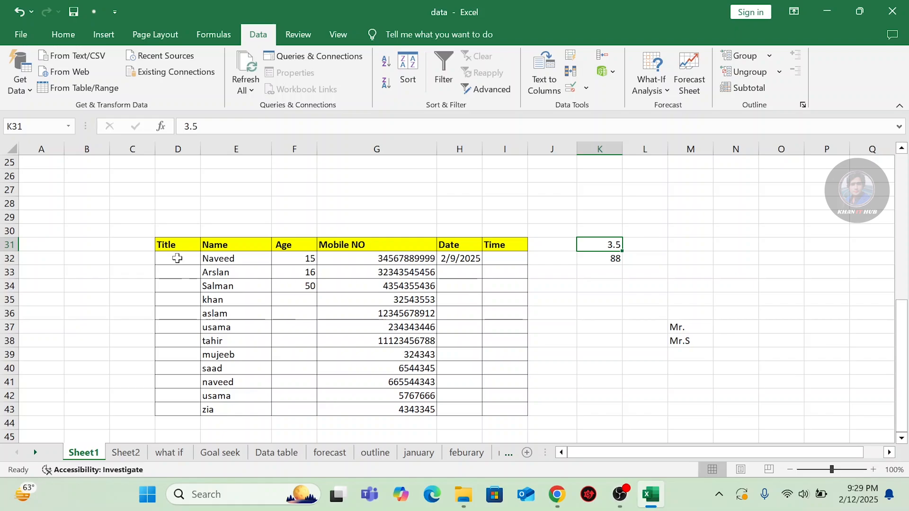
Select the Title cells D32:D43 and choose List as the allowed validation type.
drag(179, 258, 176, 401)
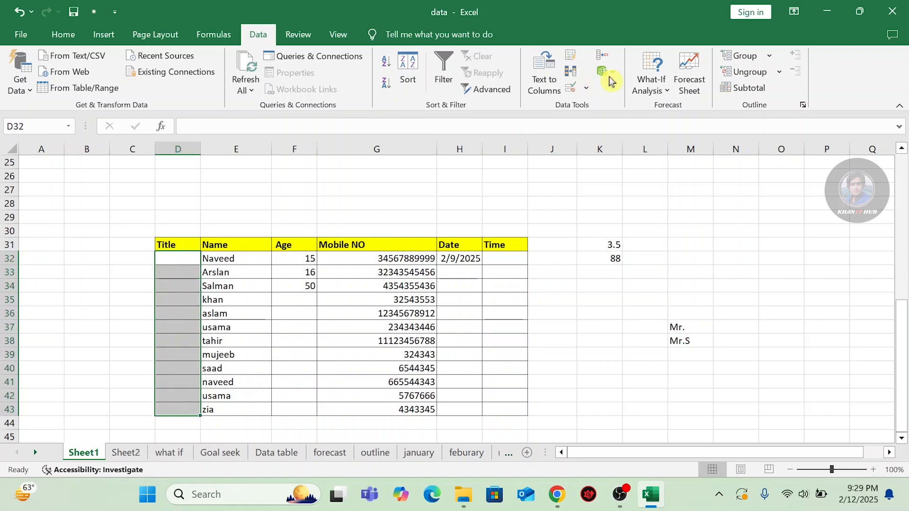
click(586, 89)
click(608, 104)
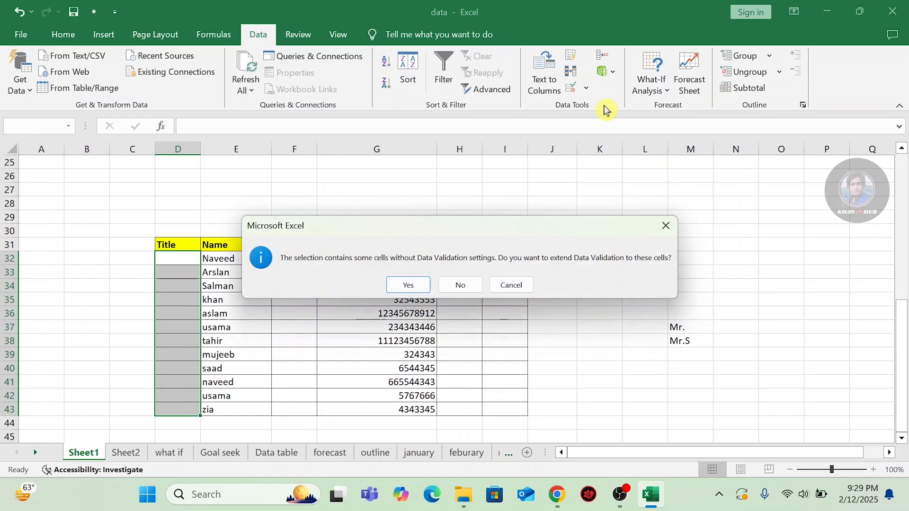
click(409, 285)
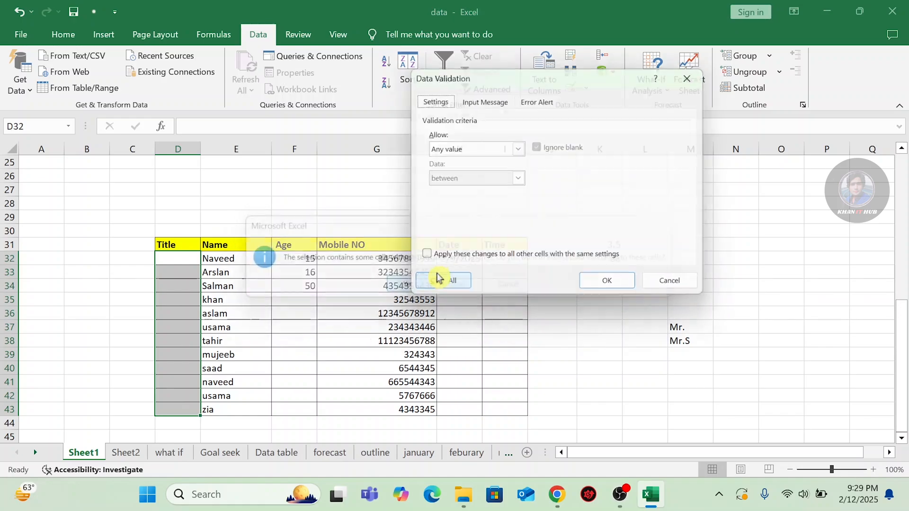
click(519, 149)
click(443, 193)
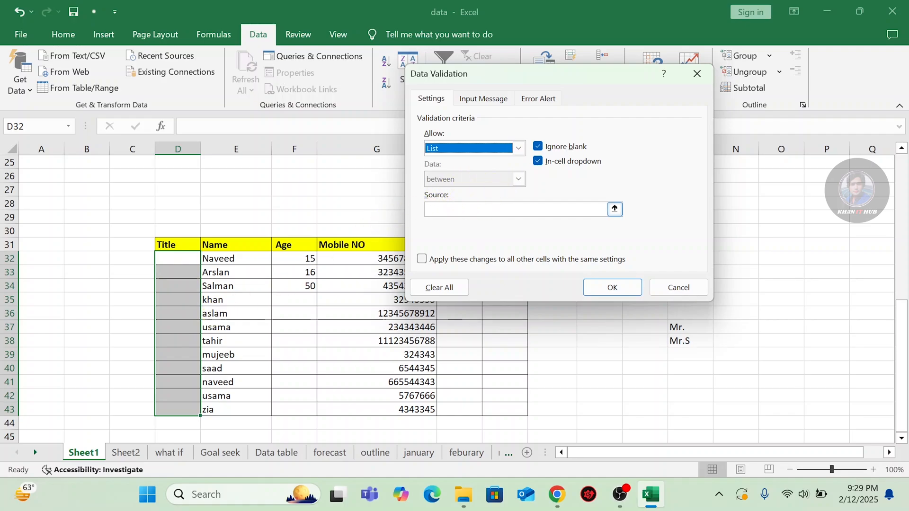
Set the list source to $M$37:$M$38 and apply the rule.
click(615, 211)
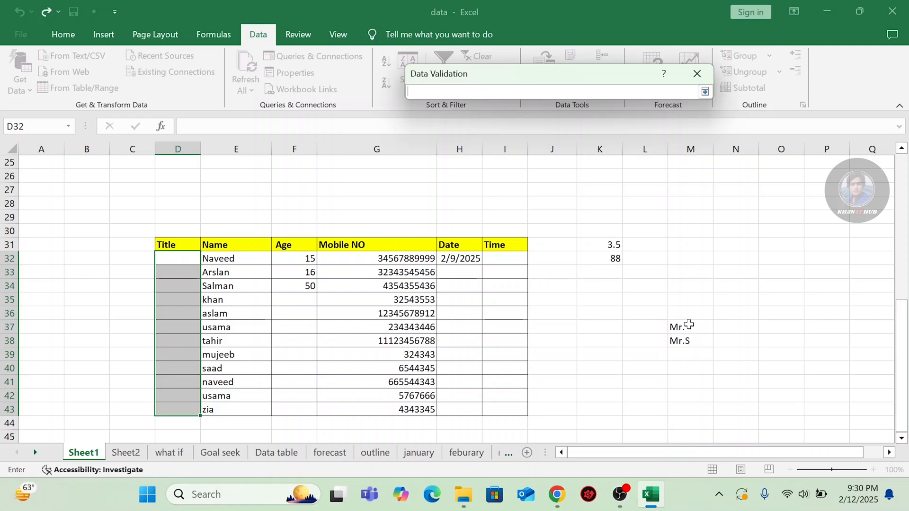
drag(689, 325, 688, 336)
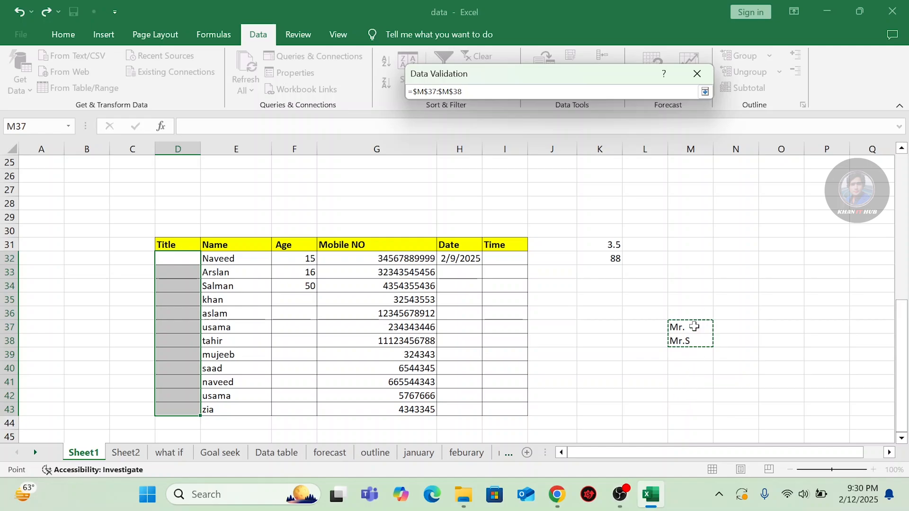
click(706, 91)
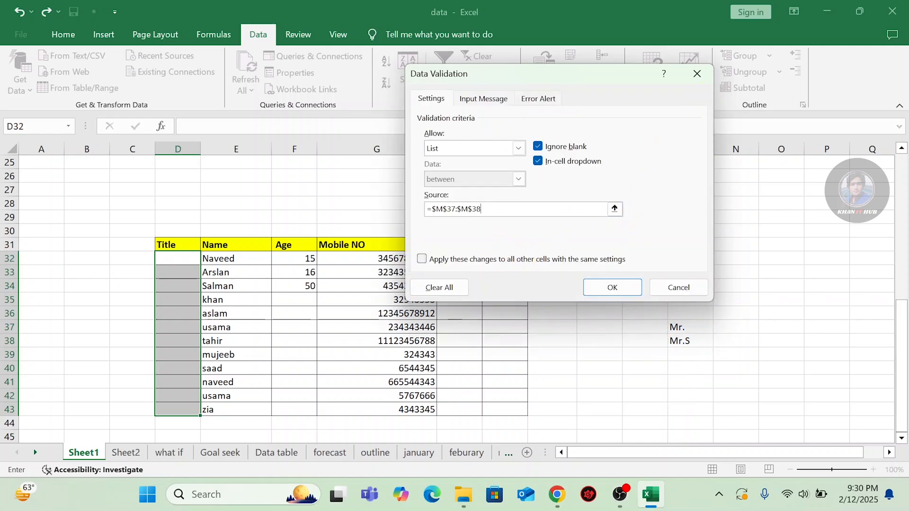
click(611, 288)
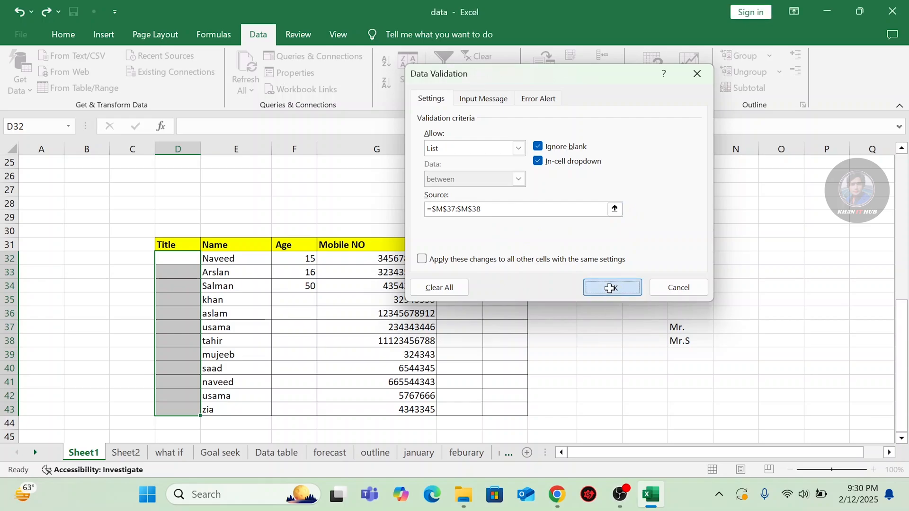
click(159, 263)
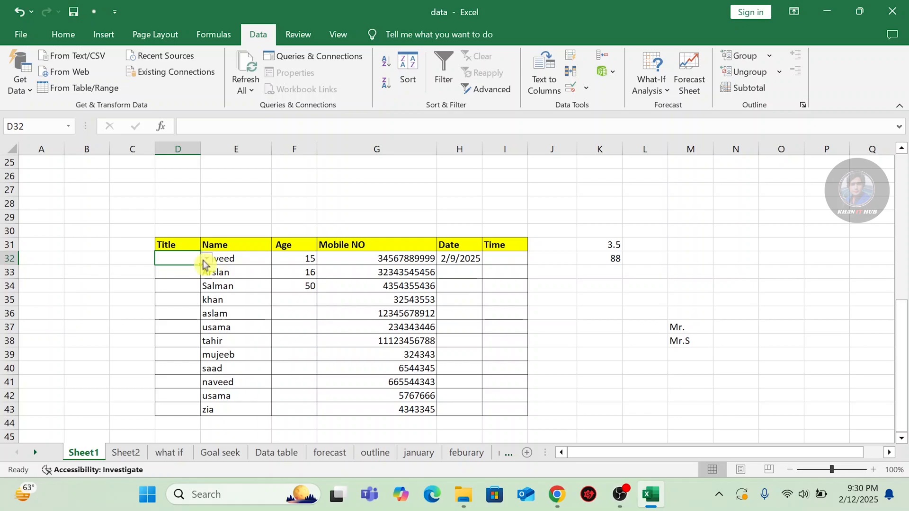
Choose Mr. from the dropdown in D32.
click(181, 270)
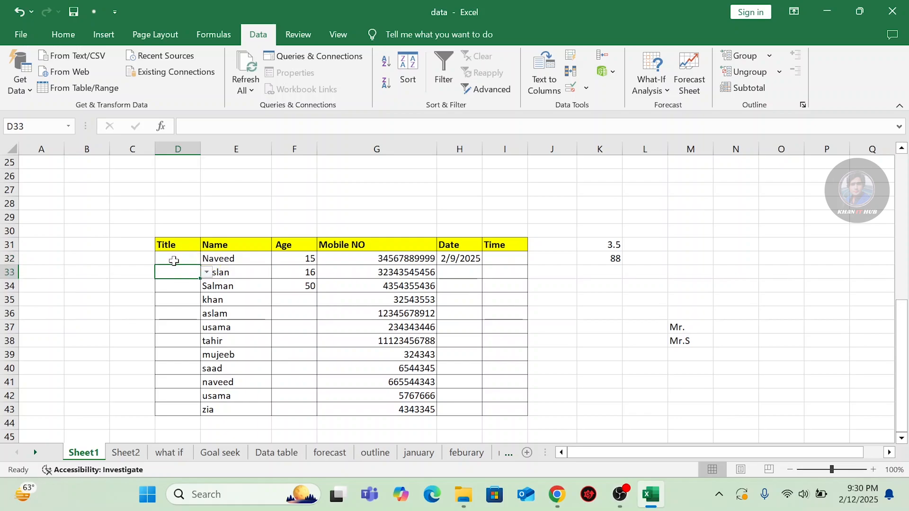
click(175, 261)
click(178, 298)
click(181, 261)
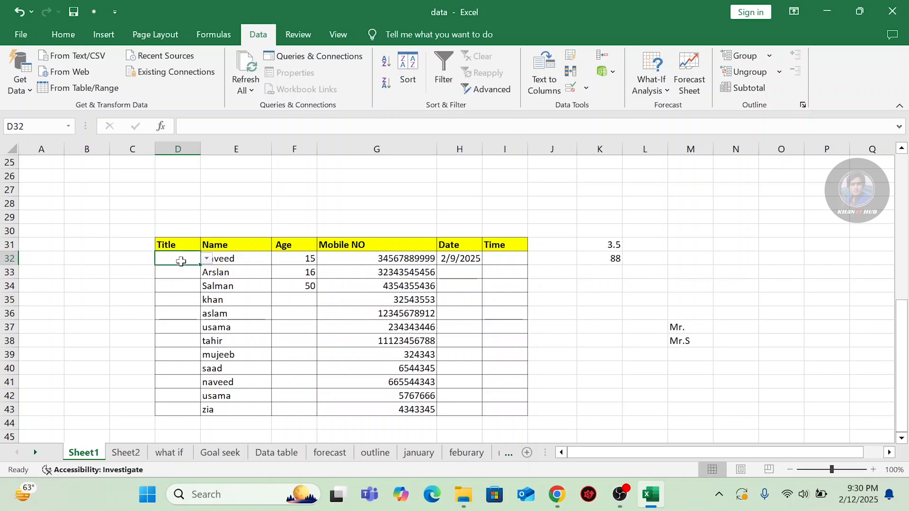
click(207, 260)
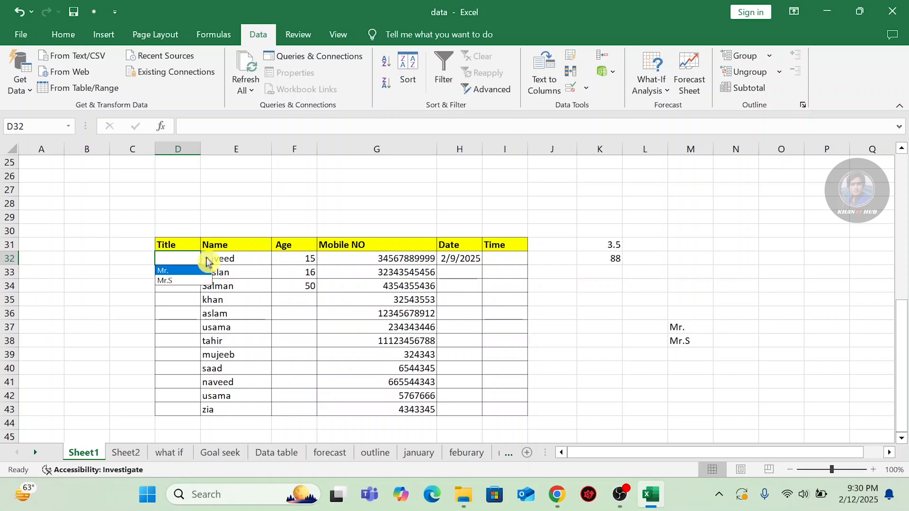
click(171, 272)
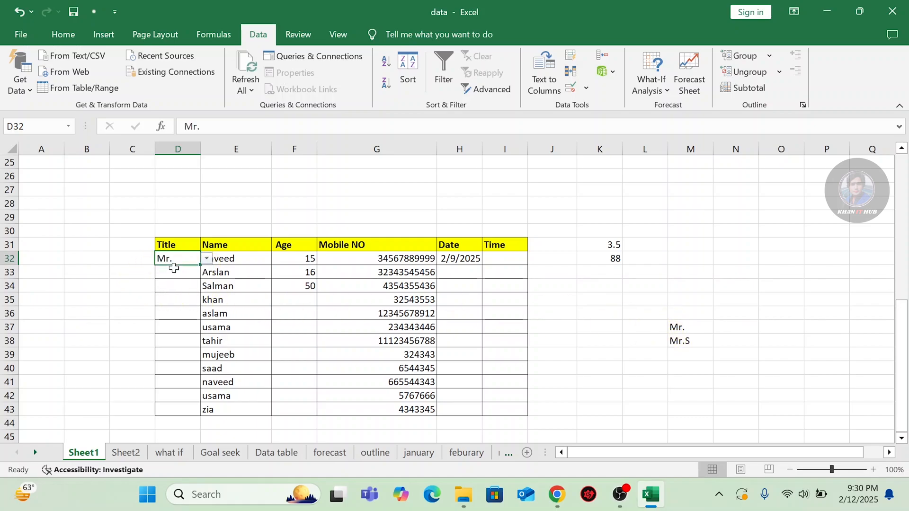
Pick Mr.S in D35 and Mr. in D38 from their dropdowns.
click(172, 297)
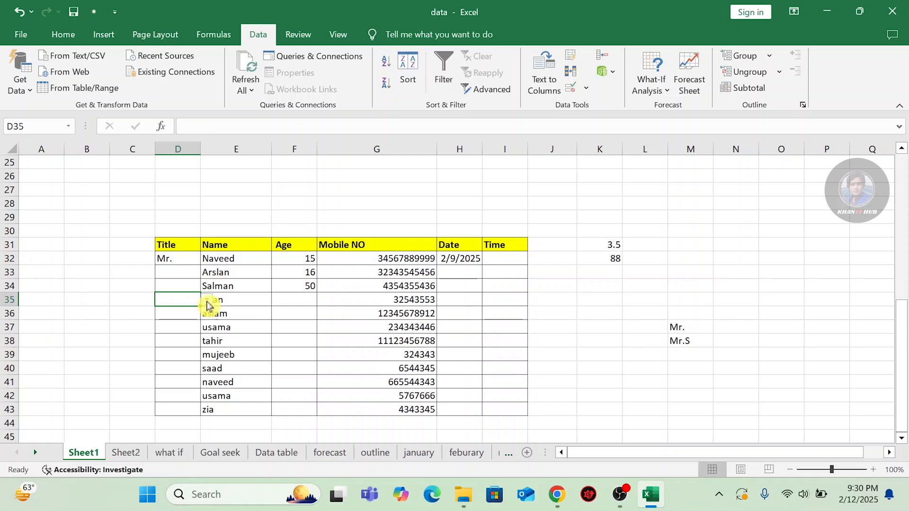
click(207, 306)
click(181, 320)
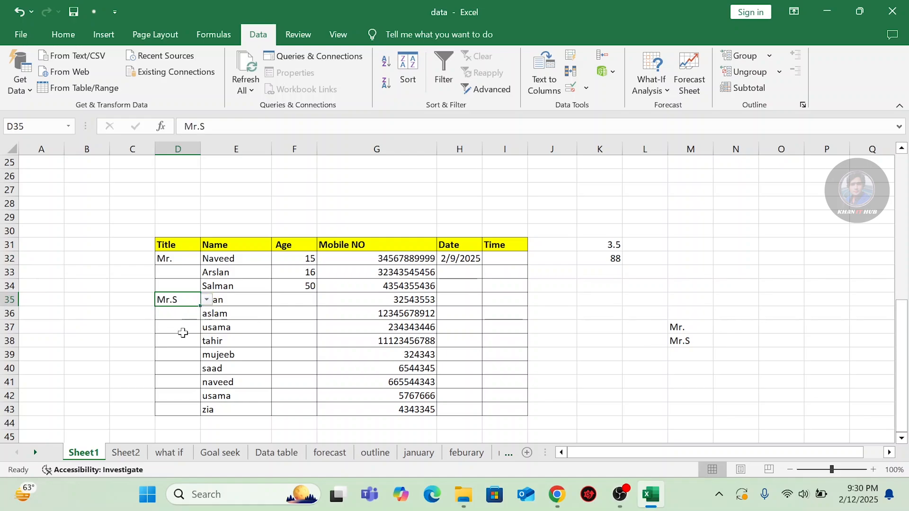
click(182, 340)
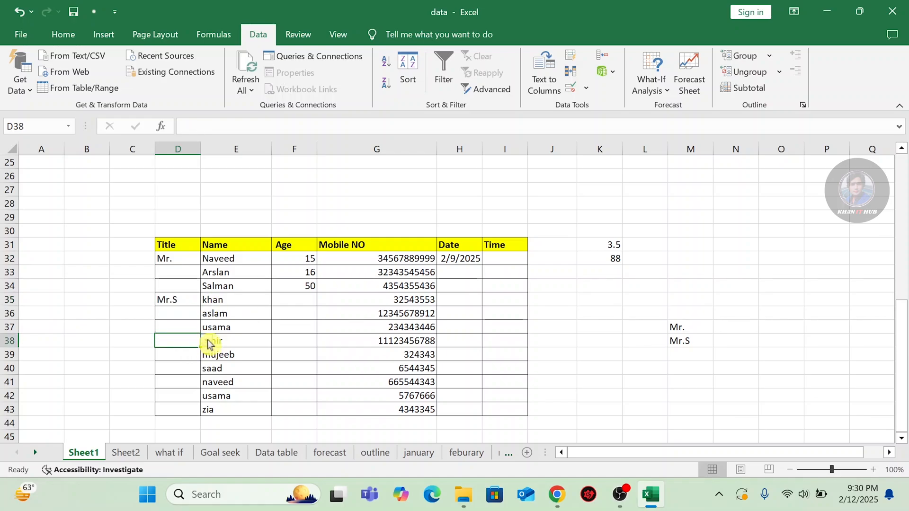
click(207, 341)
click(181, 352)
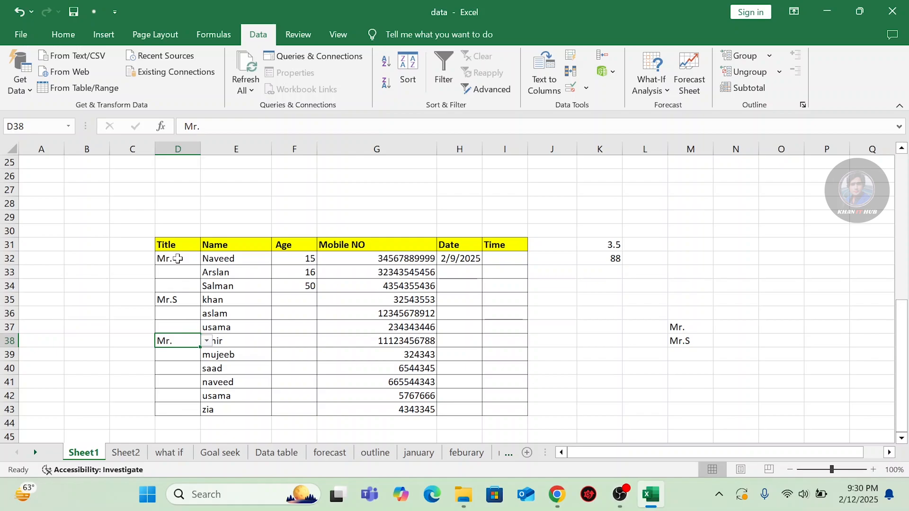
drag(178, 258, 178, 410)
Clear the list validation from the selected Title cells.
click(587, 89)
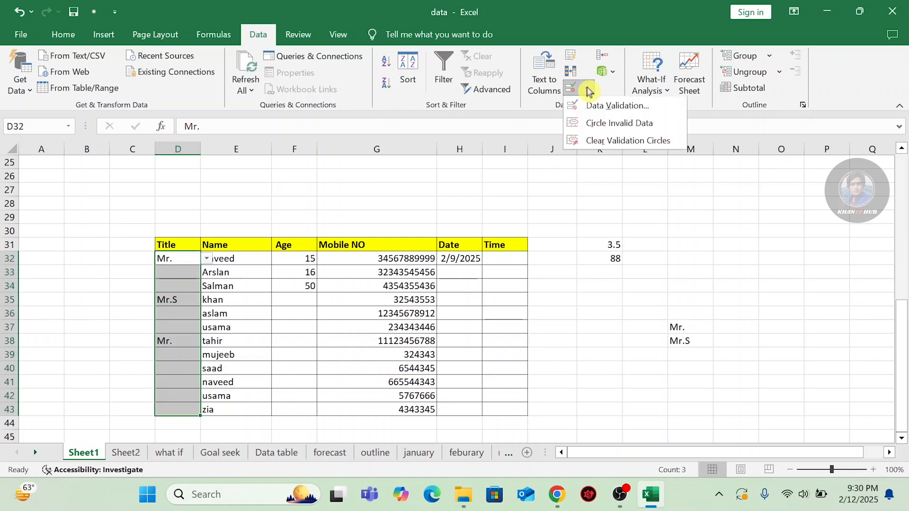
click(615, 105)
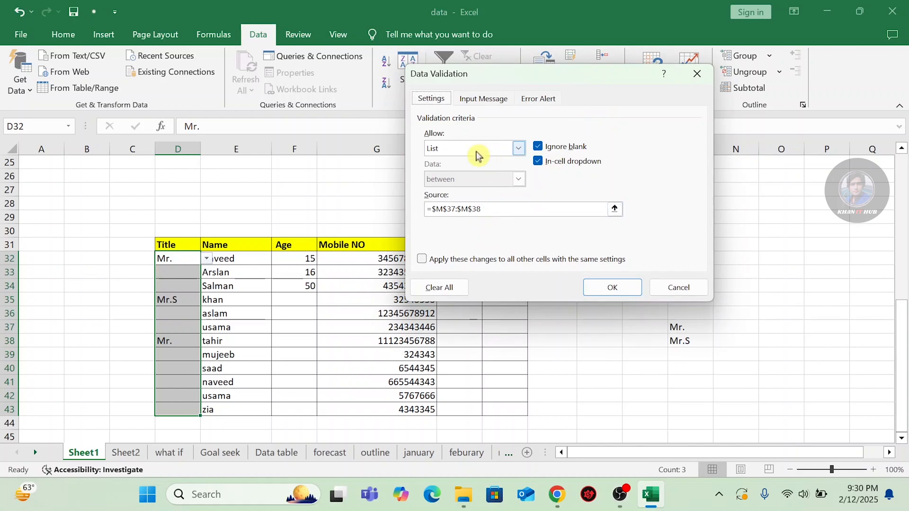
click(433, 286)
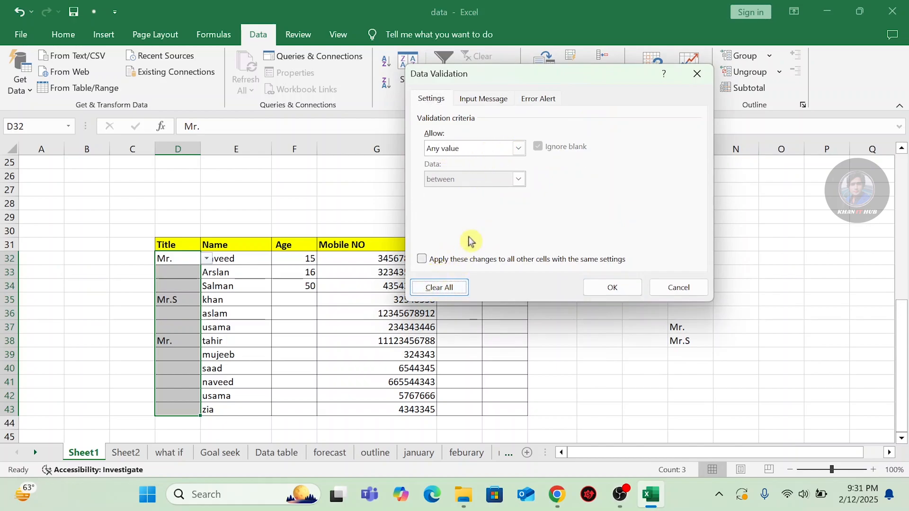
click(614, 286)
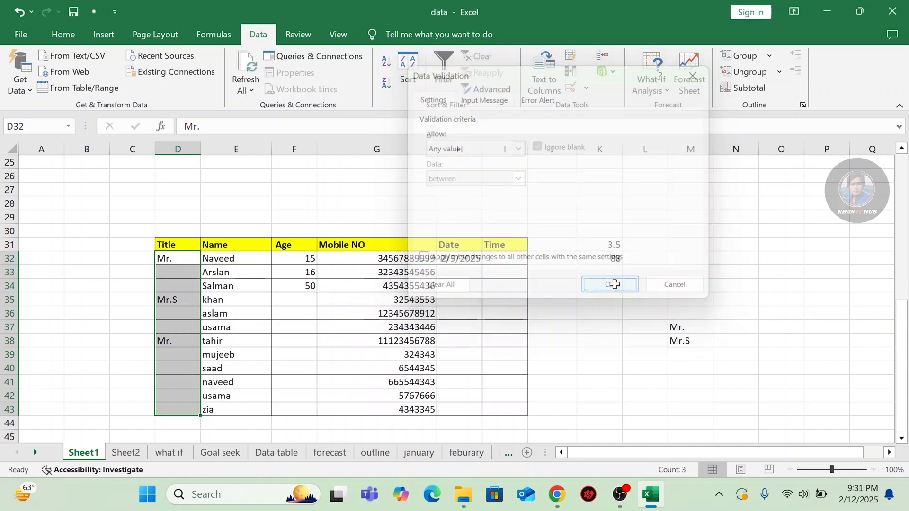
Confirm D34's validation now allows Any value.
click(172, 284)
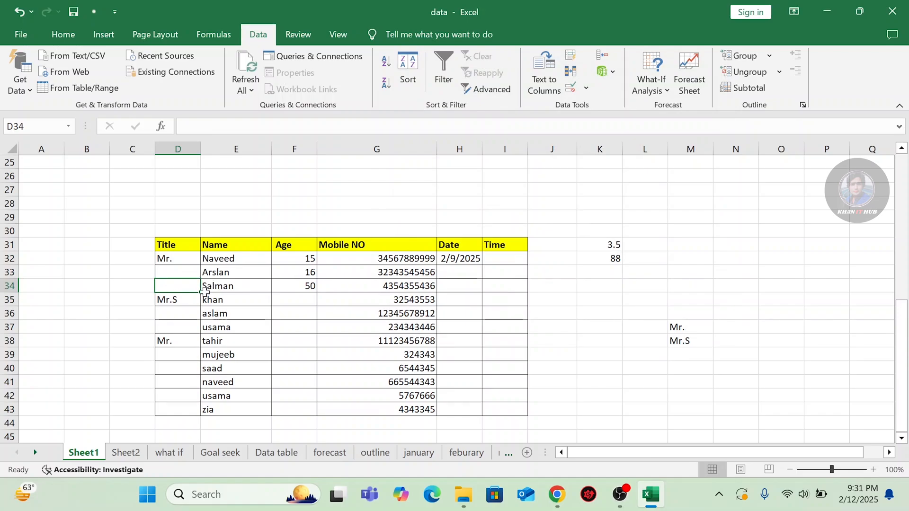
click(586, 87)
click(609, 104)
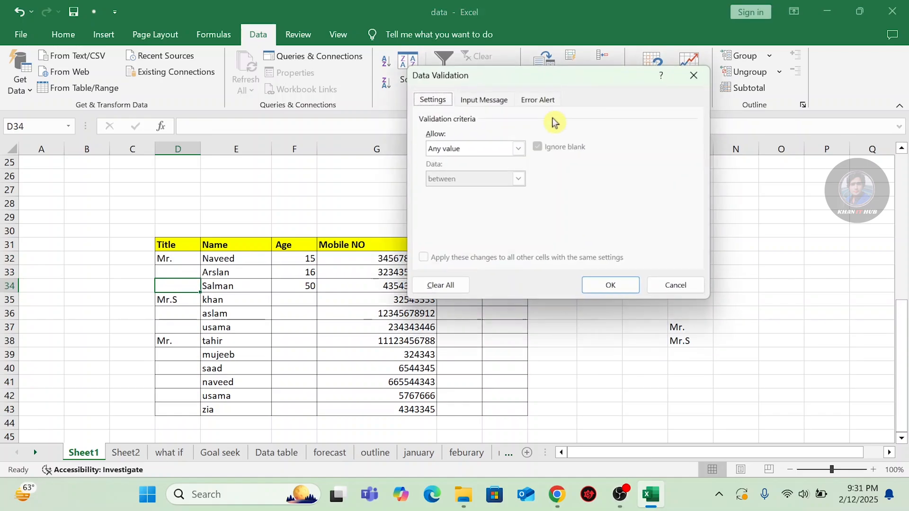
click(521, 149)
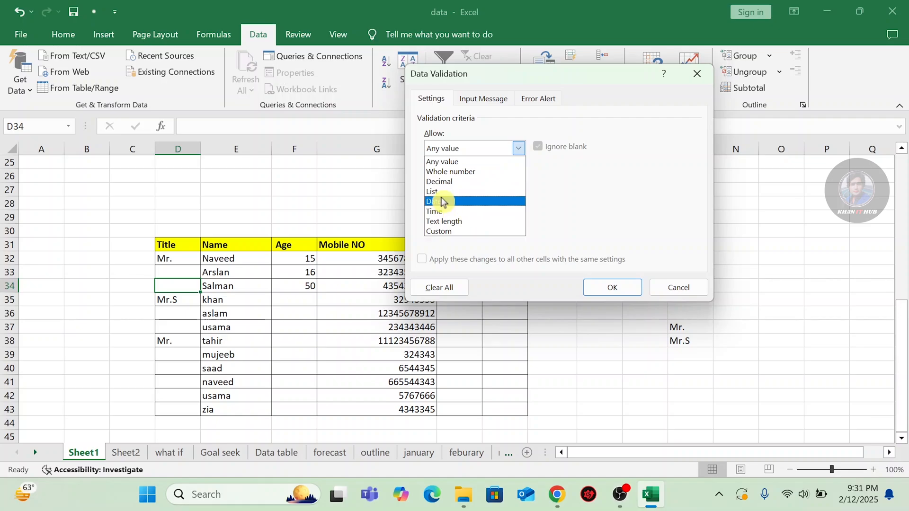
click(700, 78)
click(612, 288)
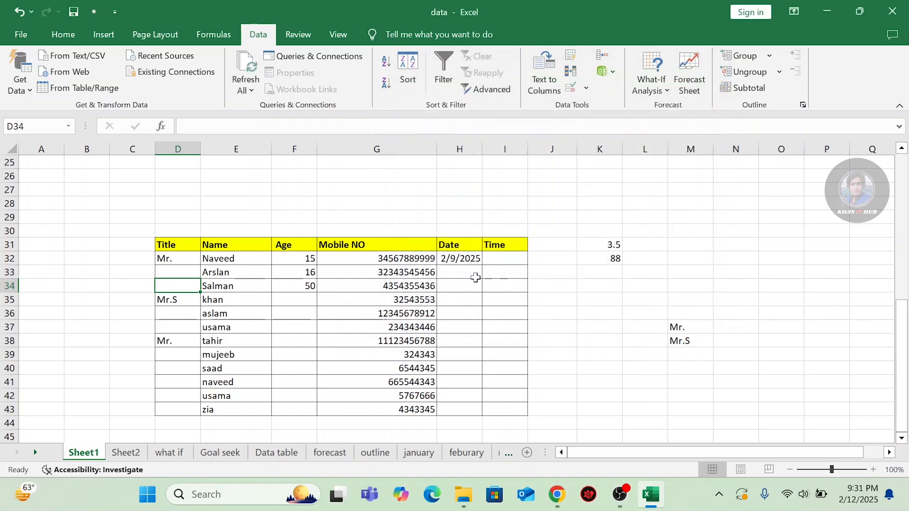
Clear the date from H32 and select the Date cells H32:H43.
click(469, 270)
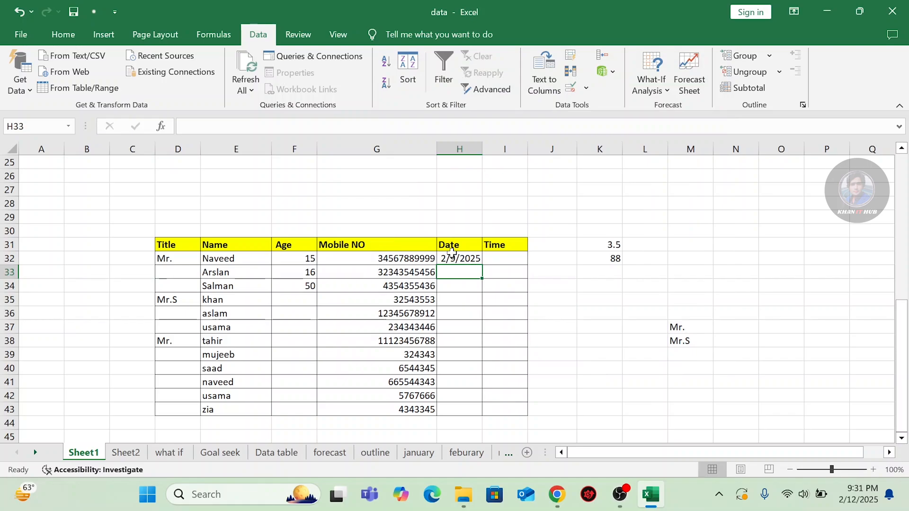
mouse_move(845, 506)
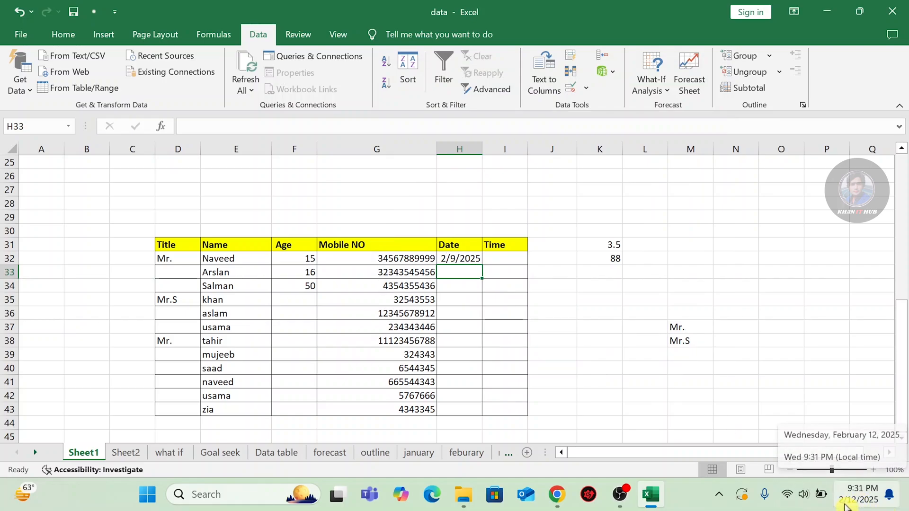
click(446, 258)
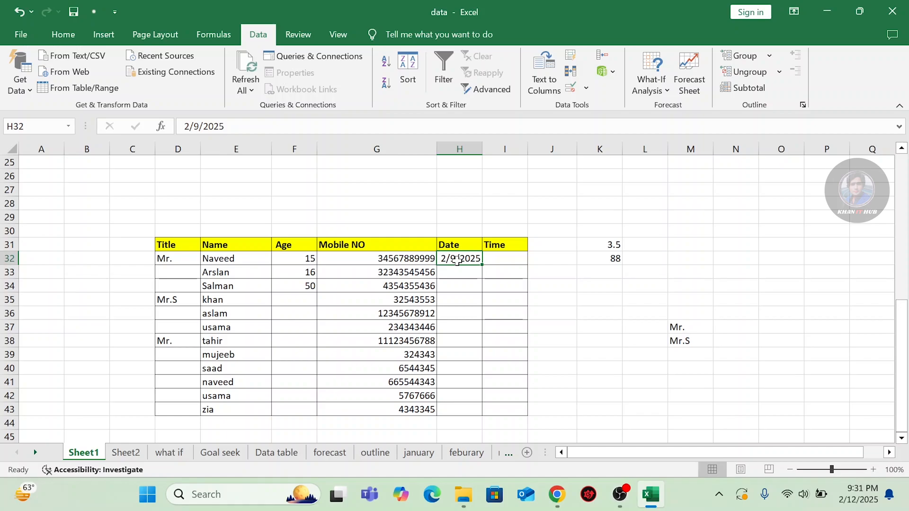
key(BackSpace)
click(459, 296)
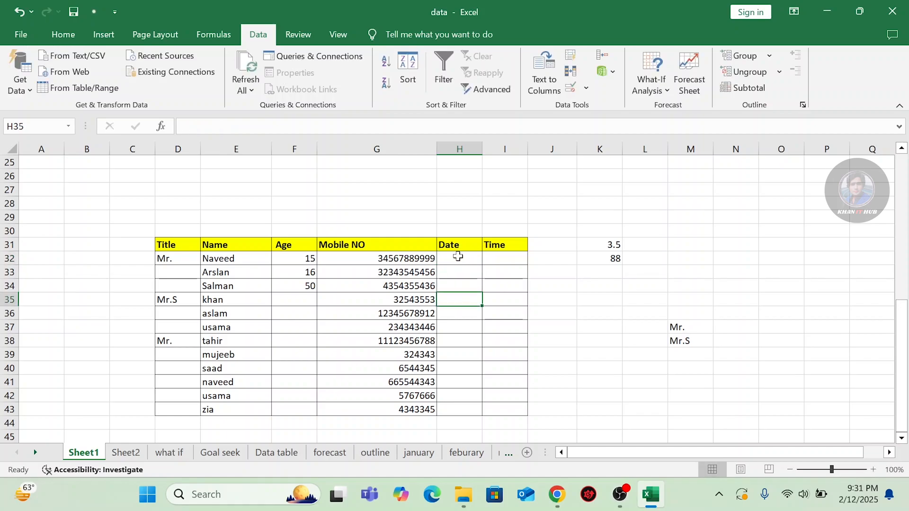
drag(458, 256, 459, 409)
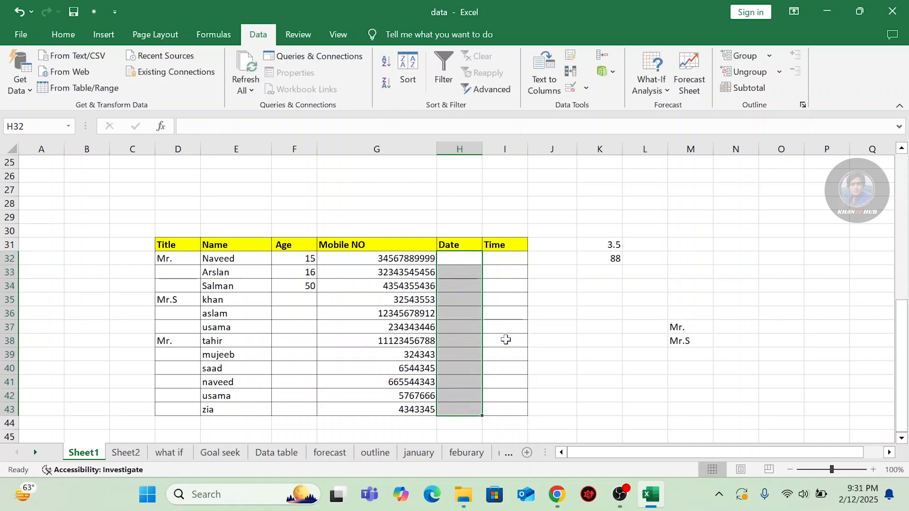
Set validation to allow Dates between 2/12/2025 and 2/12/2026.
click(587, 88)
click(596, 108)
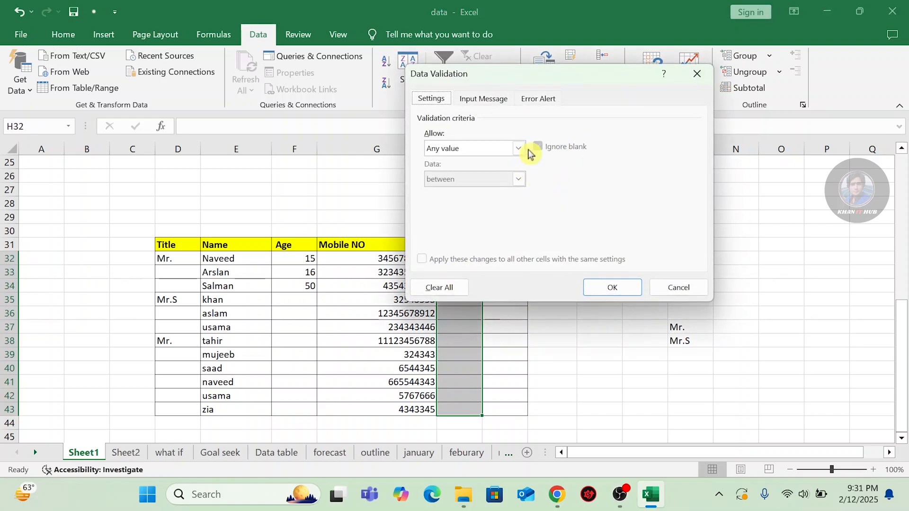
click(519, 148)
click(448, 204)
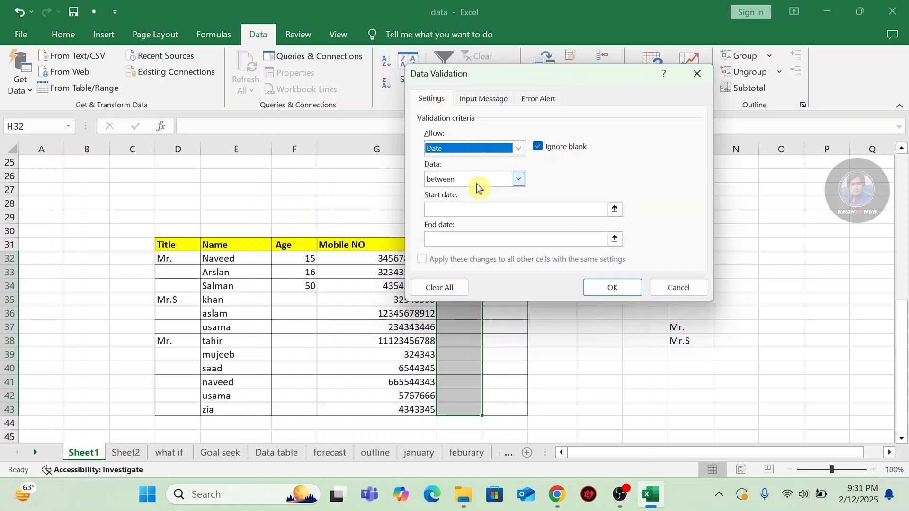
click(468, 209)
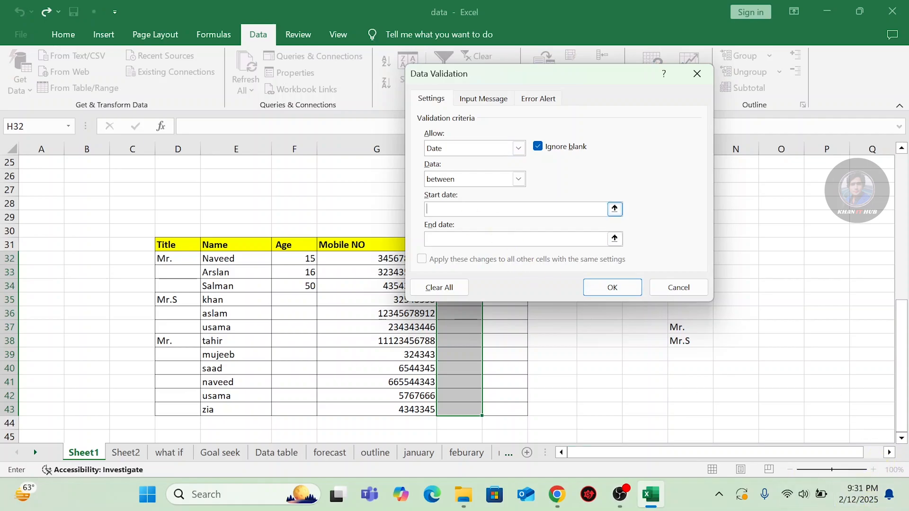
text(2/12/20)
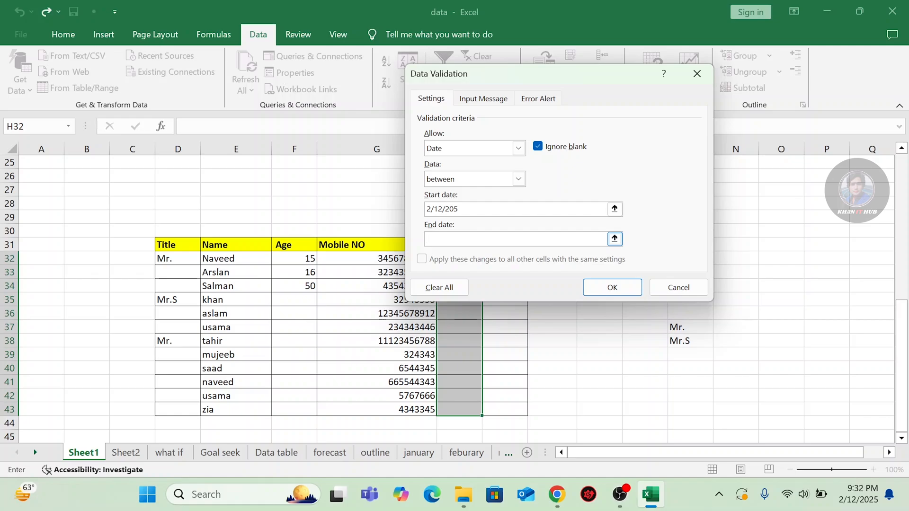
text(2/12/)
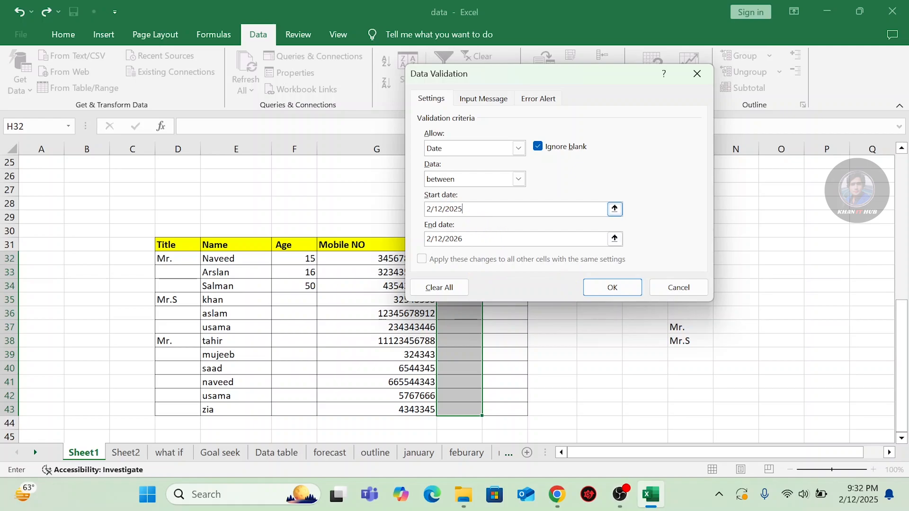
click(463, 209)
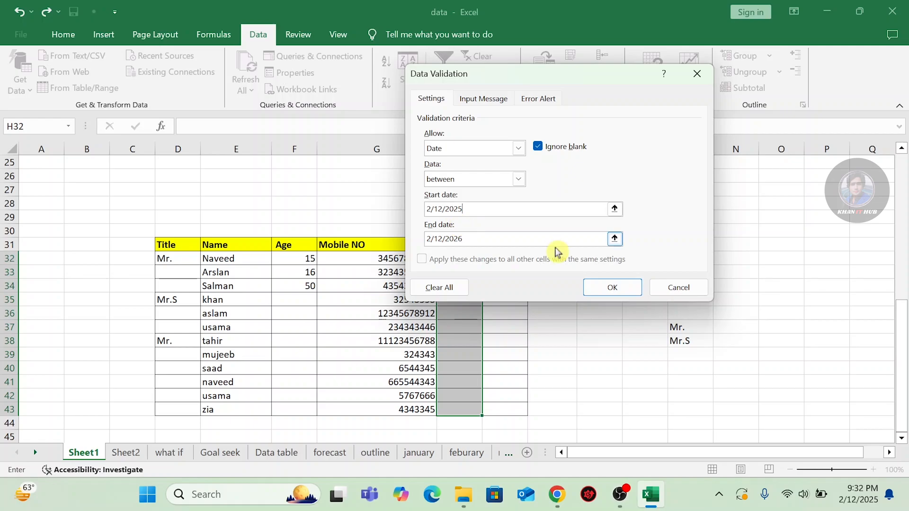
Apply the date rule, enter 2/12/2025 in H32 and widen column H.
click(607, 287)
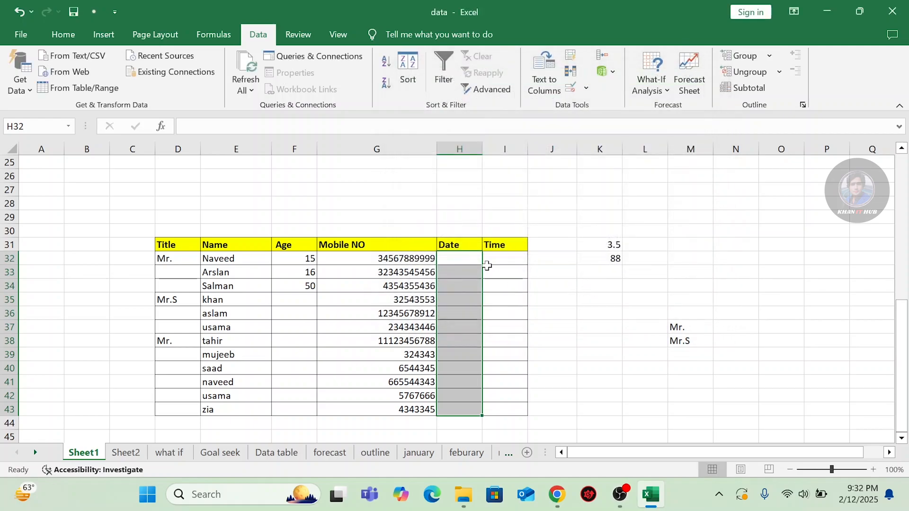
click(457, 258)
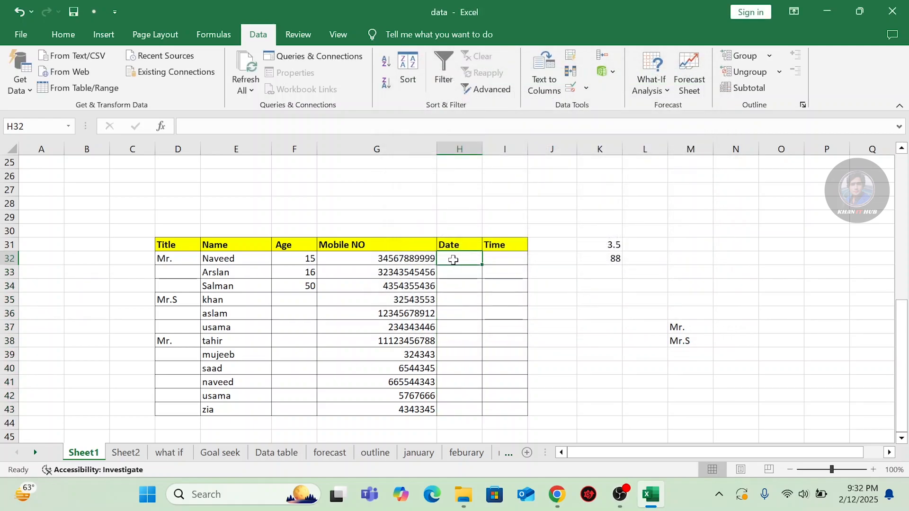
text(2/2)
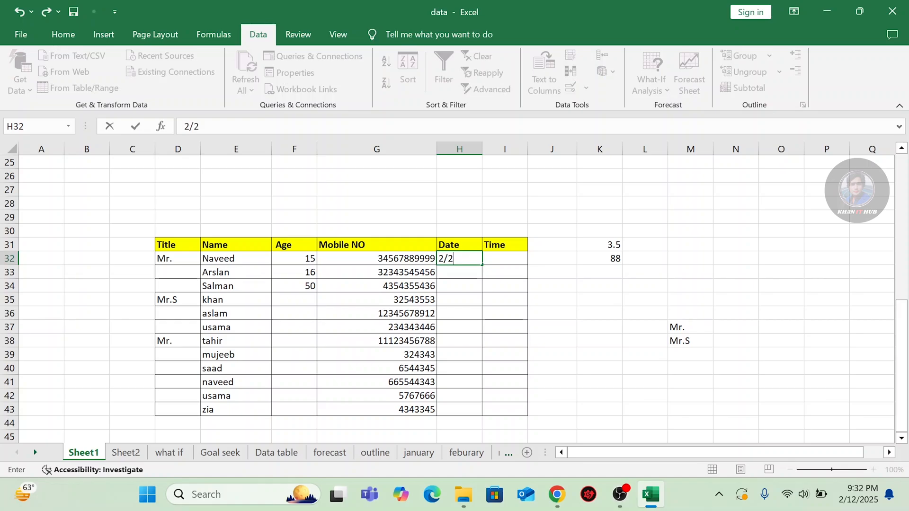
key(BackSpace)
text(12/20)
key(BackSpace)
text(25)
key(Return)
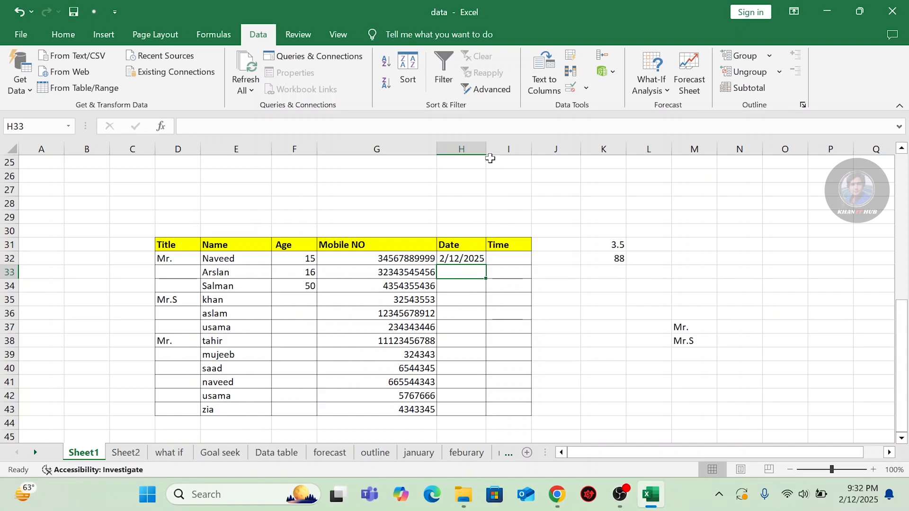
drag(486, 148, 502, 149)
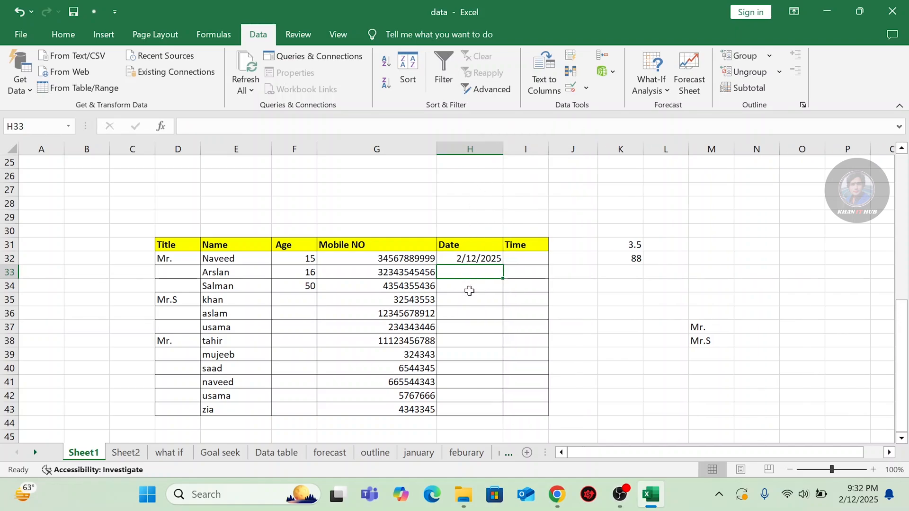
Enter 2/26/2025 in H34 and 2/12/2026 in H37.
click(469, 286)
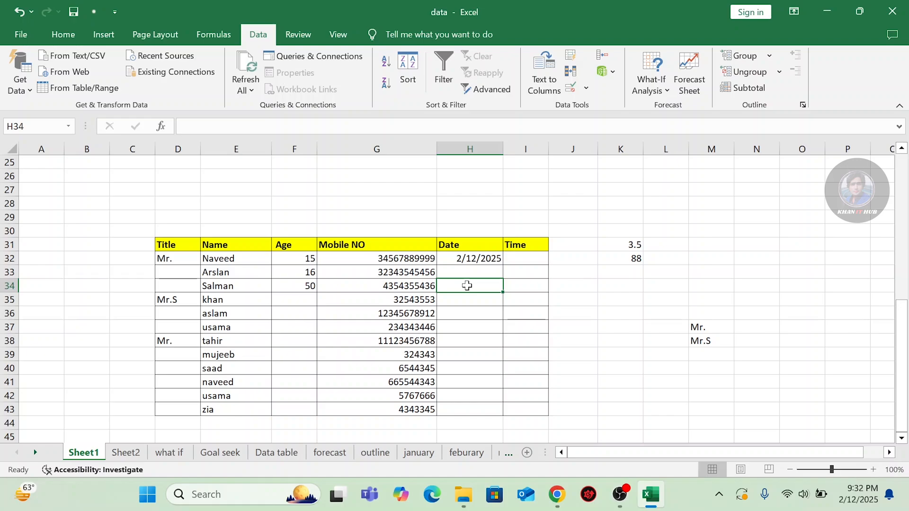
text(2)
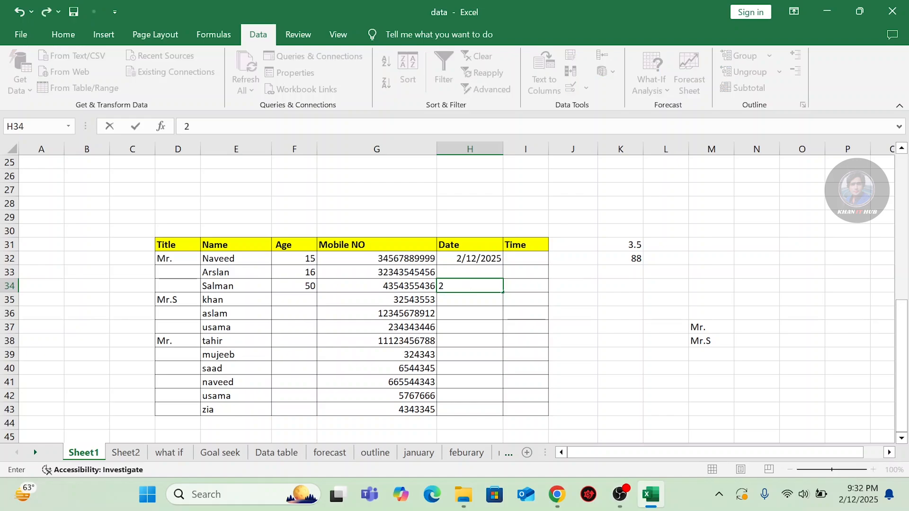
text(/)
text(26/2025)
key(Return)
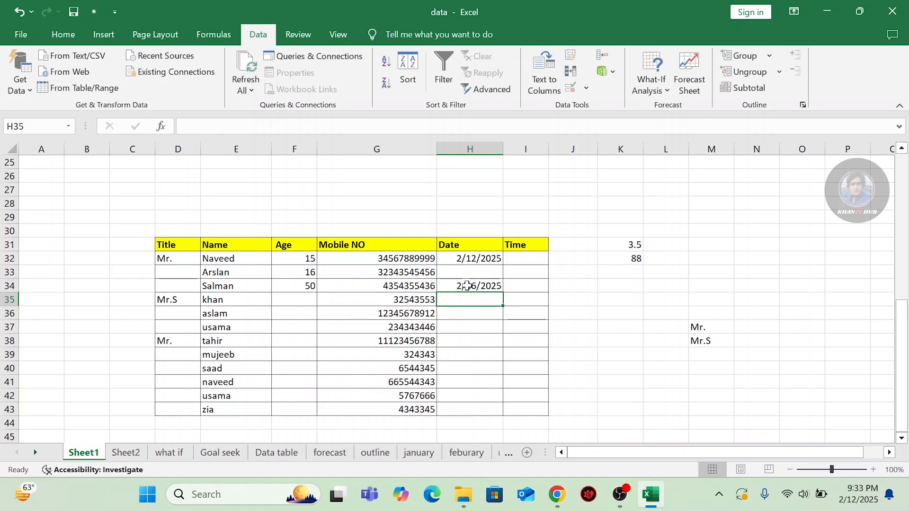
click(469, 328)
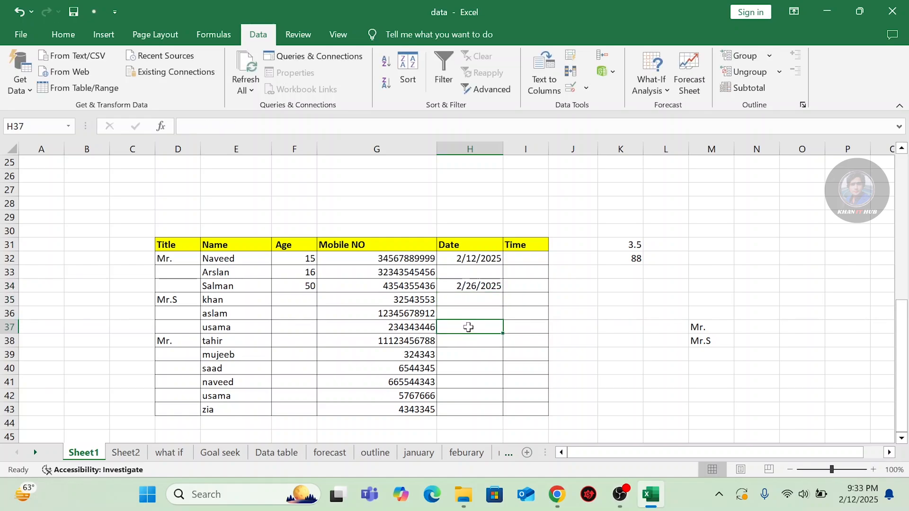
text(2/)
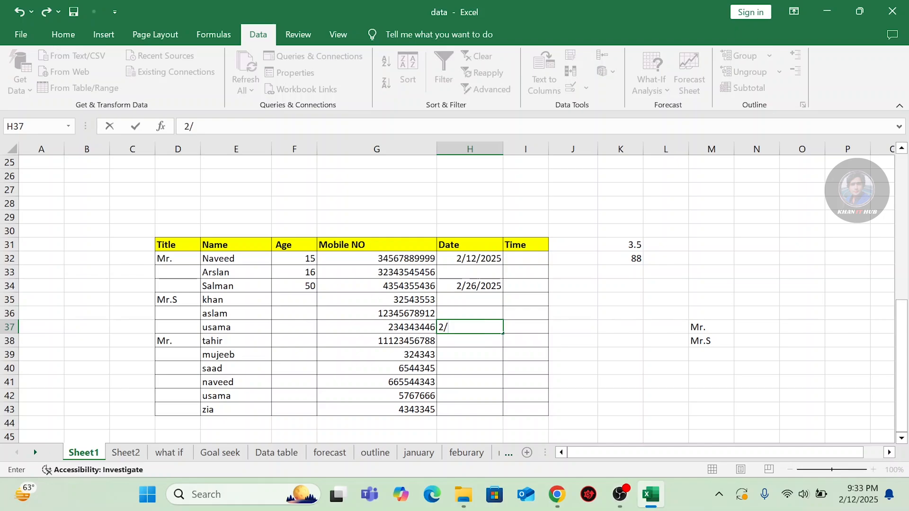
text(12/202)
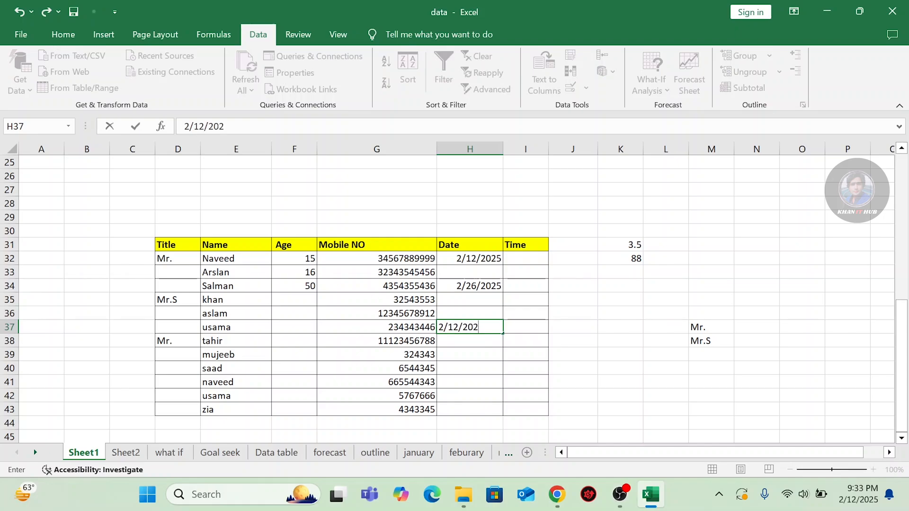
text(6)
key(Return)
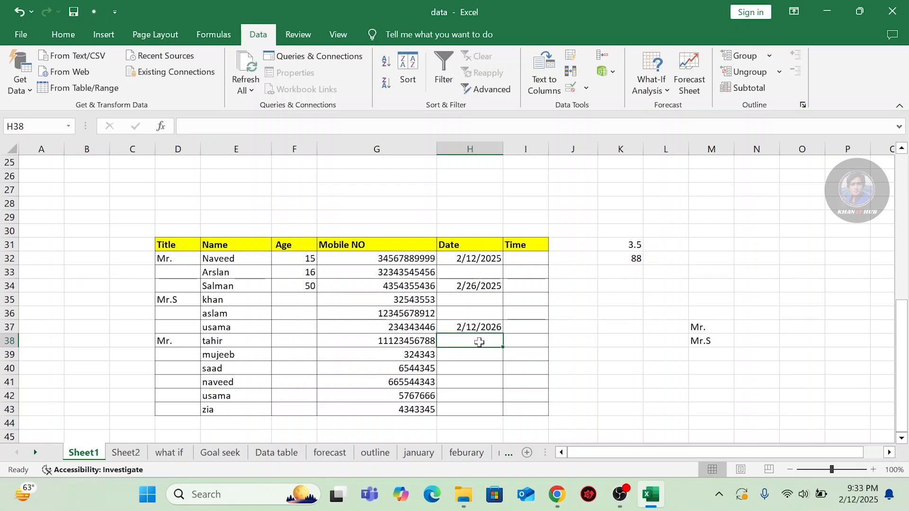
Try 2/12/2027 and dismiss its rejection by the date rule.
text(2/1)
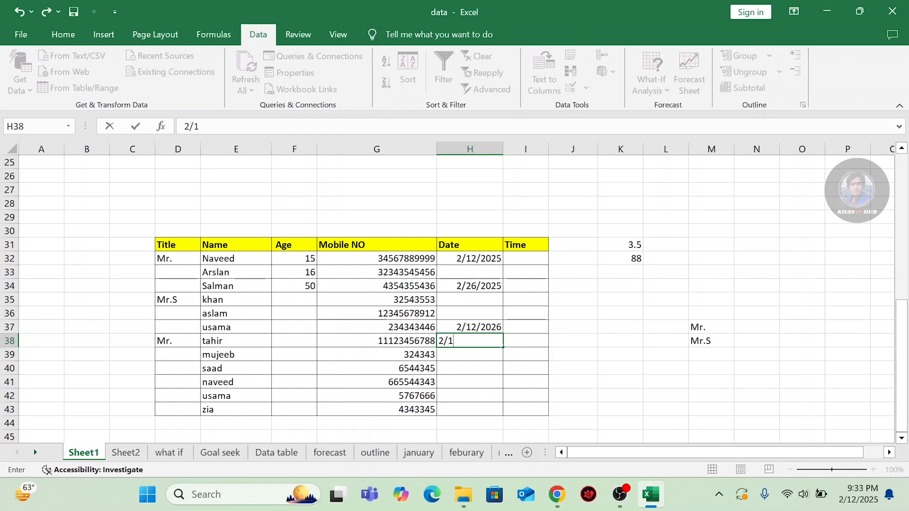
text(2/20)
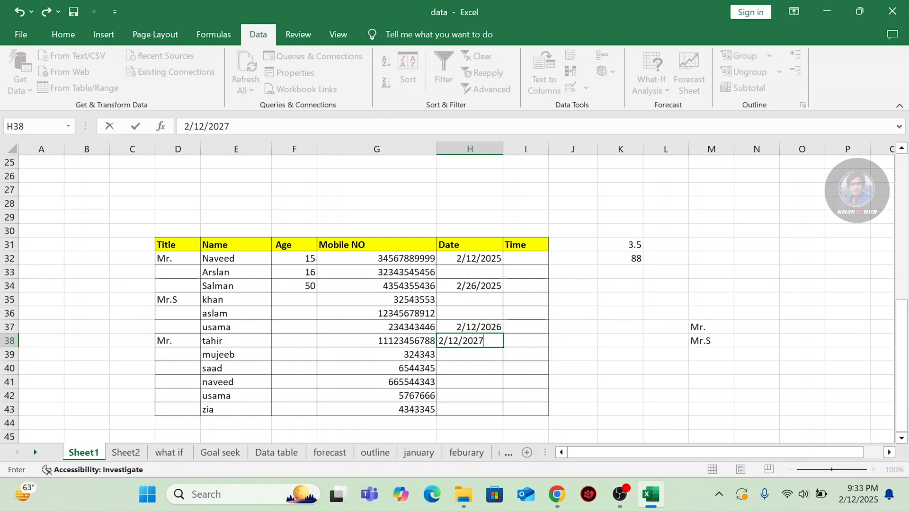
text(27)
key(Return)
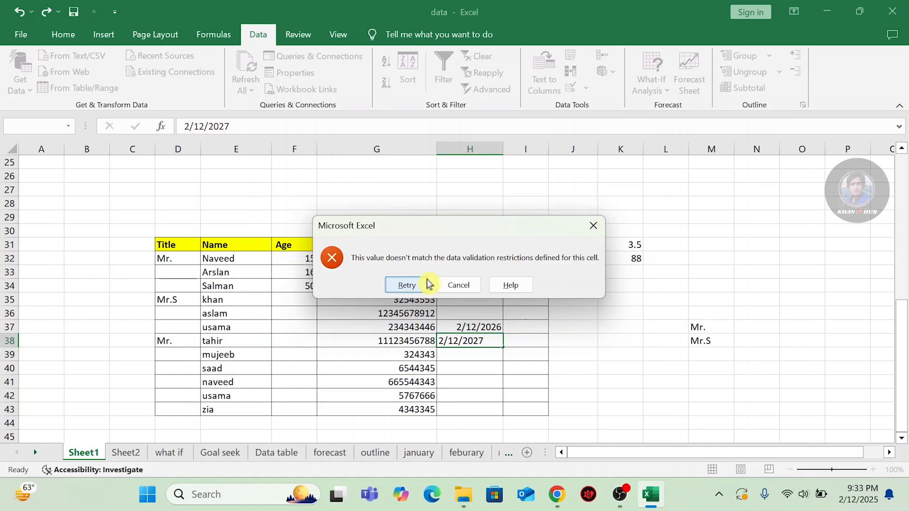
click(593, 227)
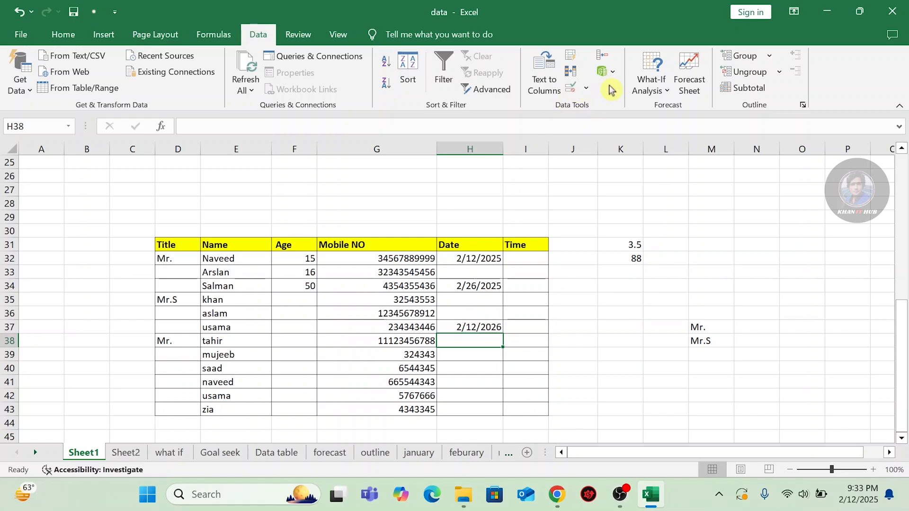
drag(468, 260, 473, 407)
click(586, 88)
click(589, 107)
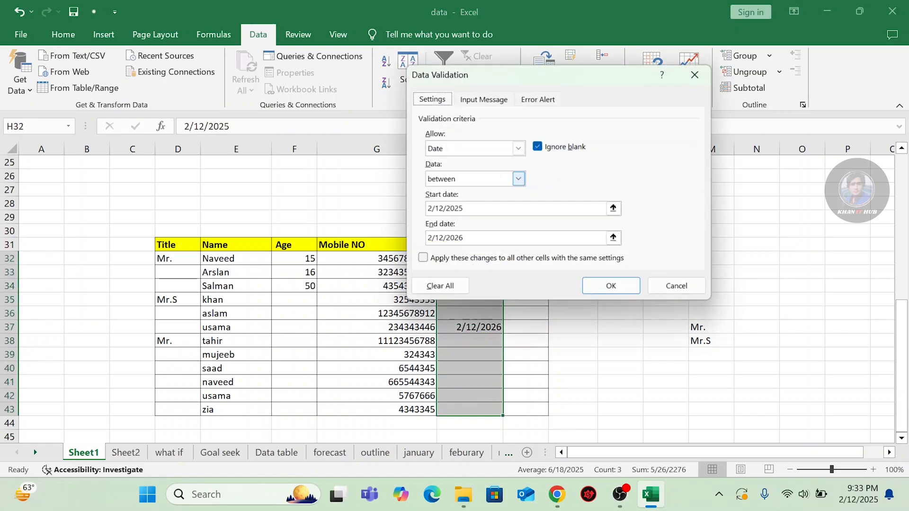
click(435, 287)
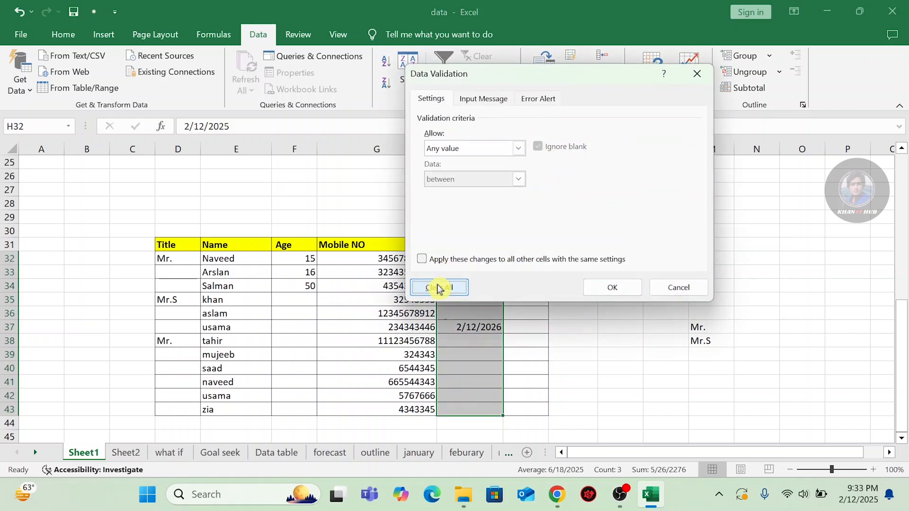
click(519, 148)
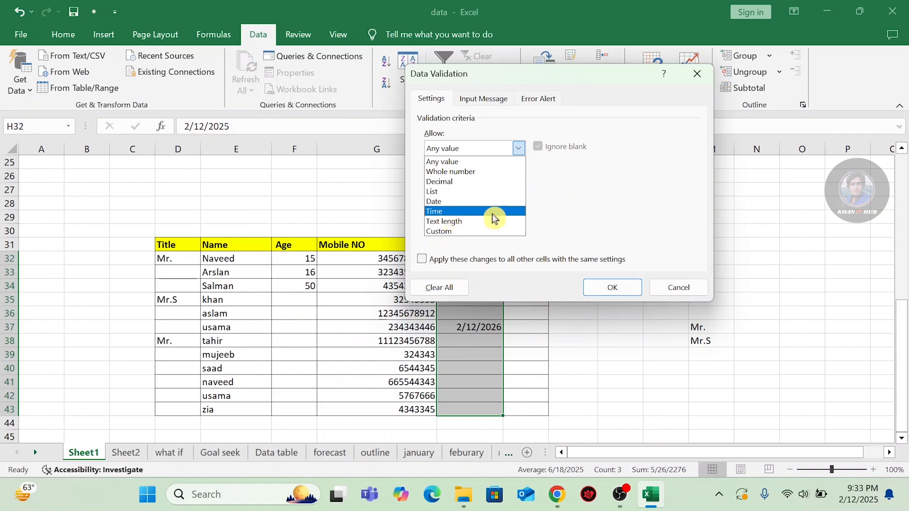
click(695, 74)
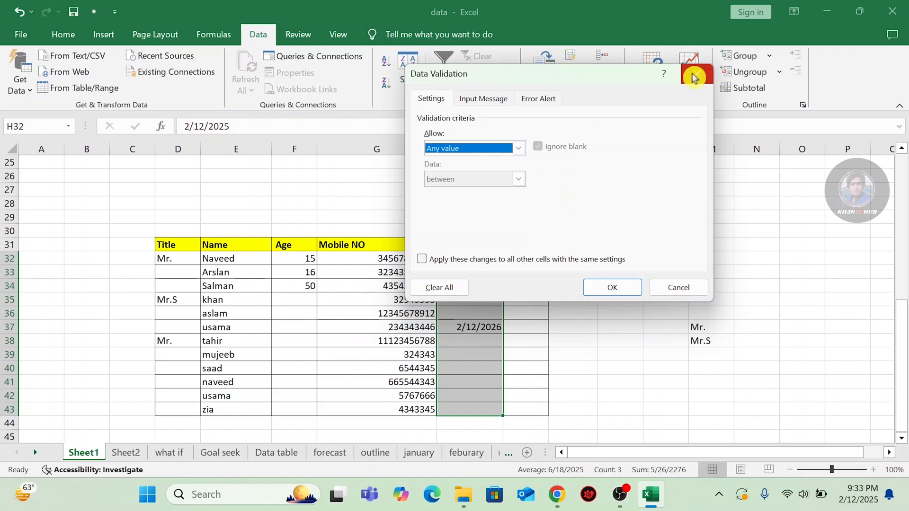
click(678, 287)
click(632, 284)
drag(706, 190, 702, 227)
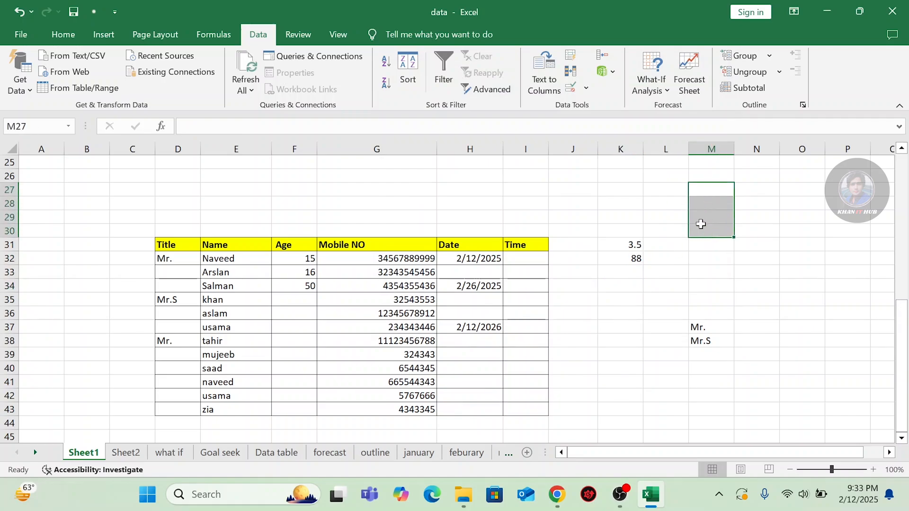
Set a Time validation between 9:34 and 10:00 on M27:M30.
click(586, 89)
click(584, 104)
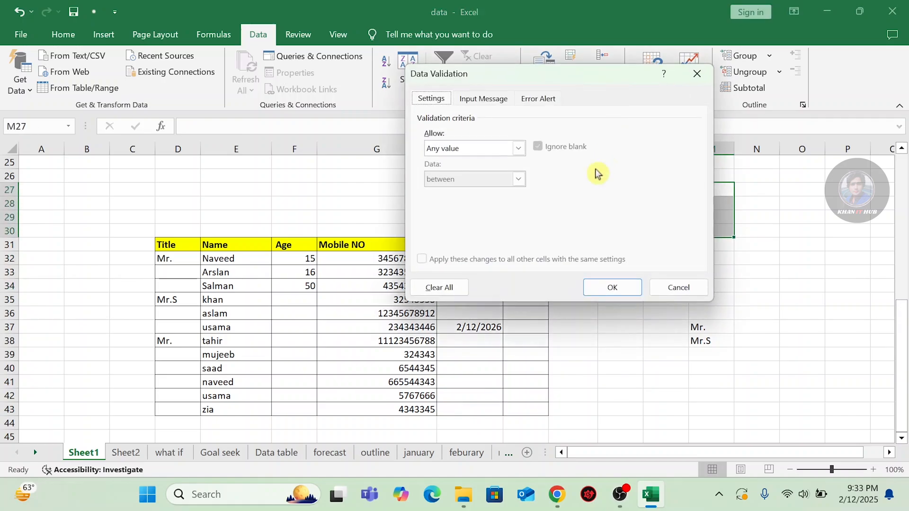
click(518, 148)
click(478, 209)
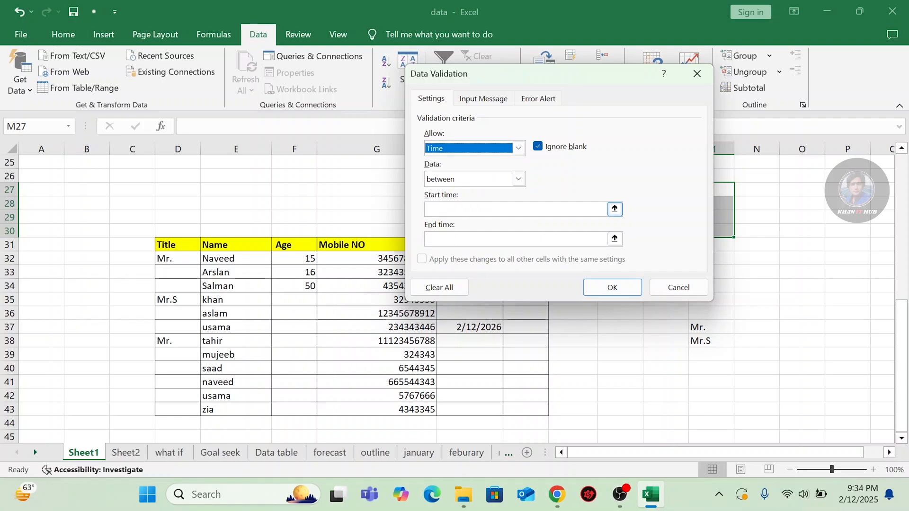
click(515, 209)
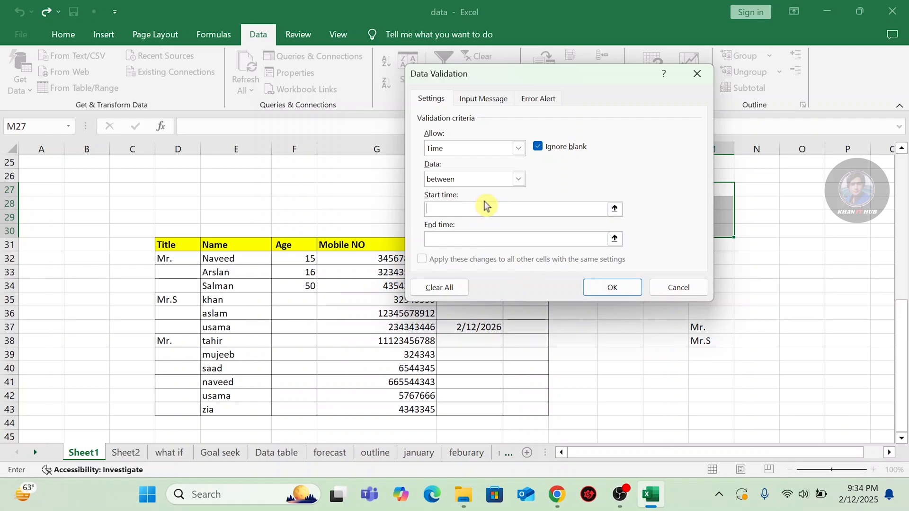
text(9:34)
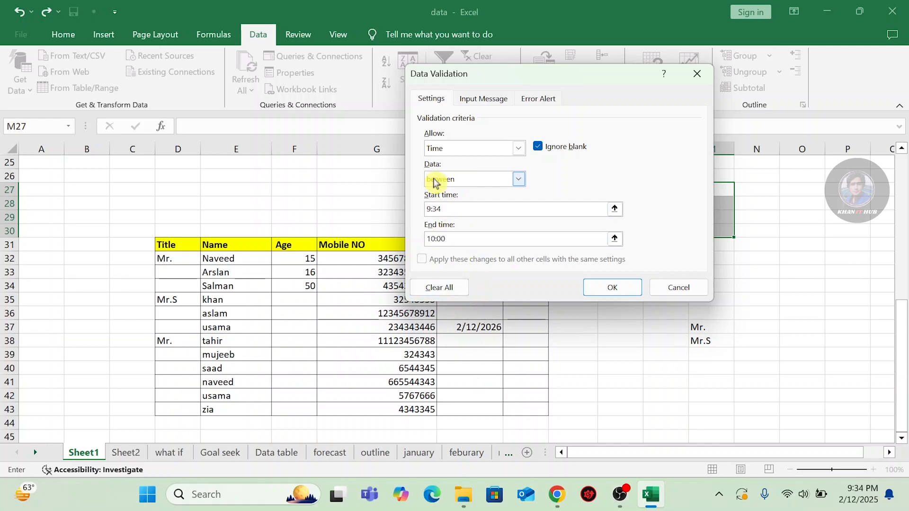
click(617, 294)
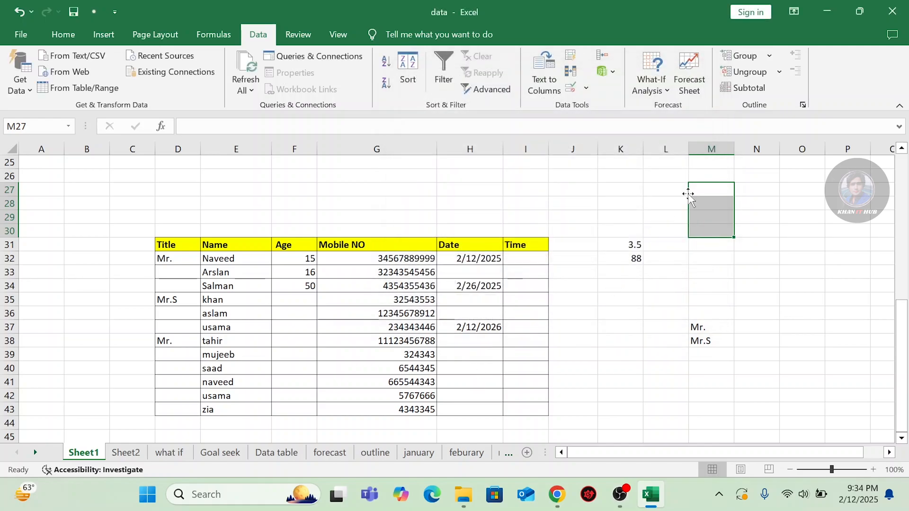
Enter 9:34 in M27, see 10:30 rejected, then enter 10:00 in M28.
click(702, 189)
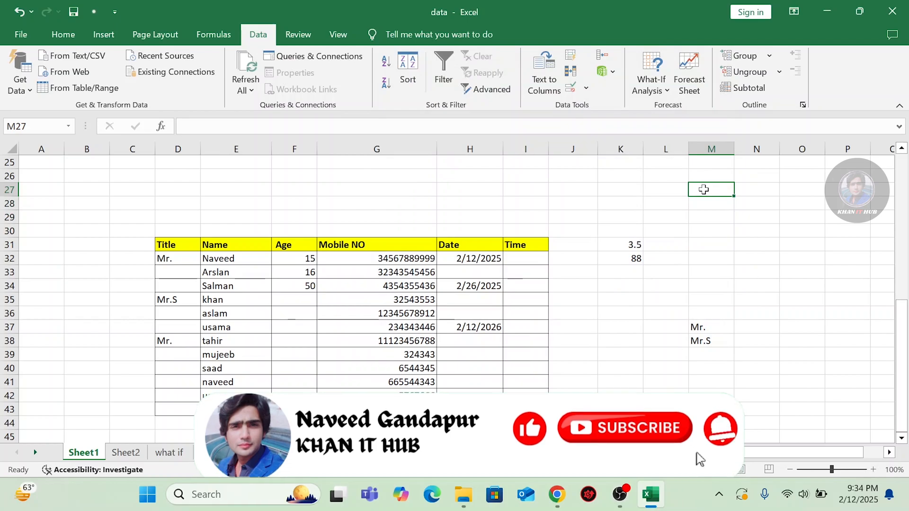
text(9:)
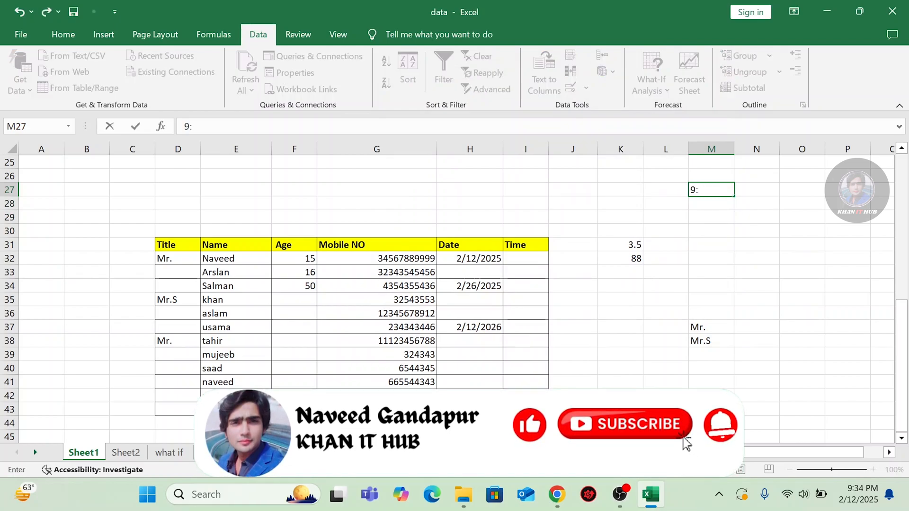
text(34)
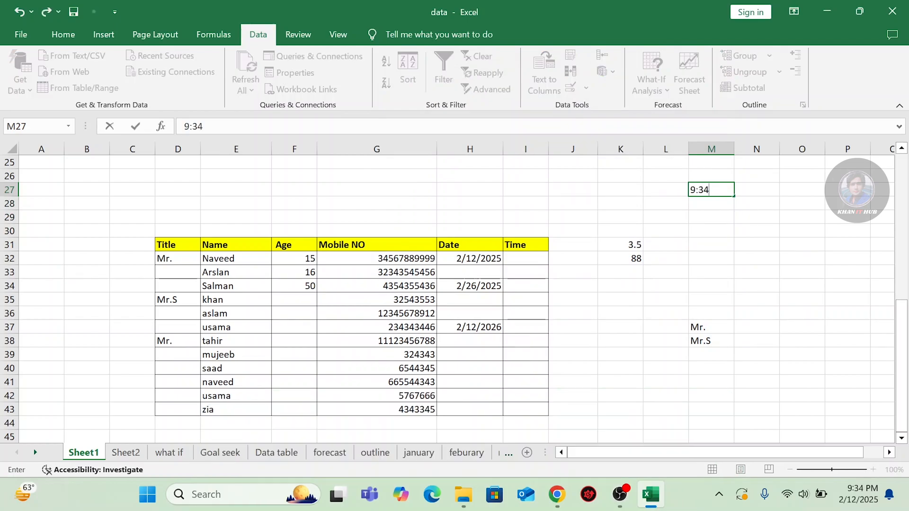
key(Return)
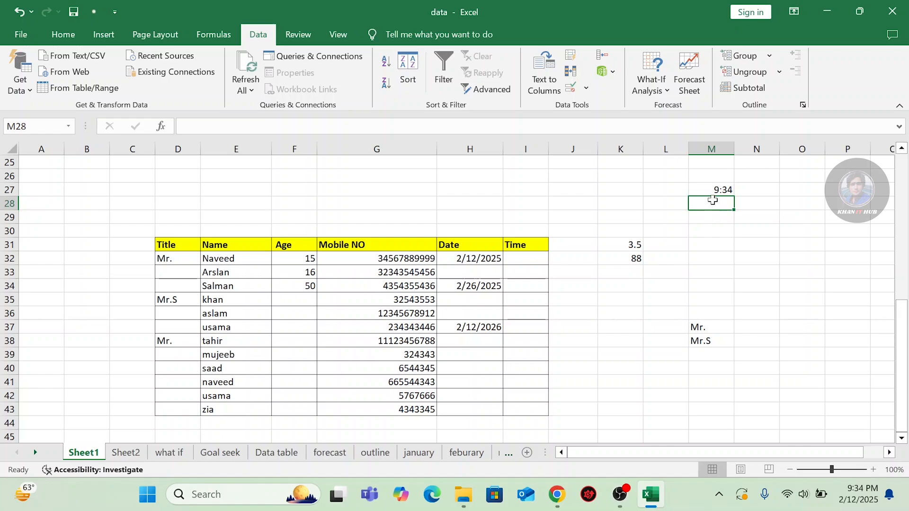
text(1)
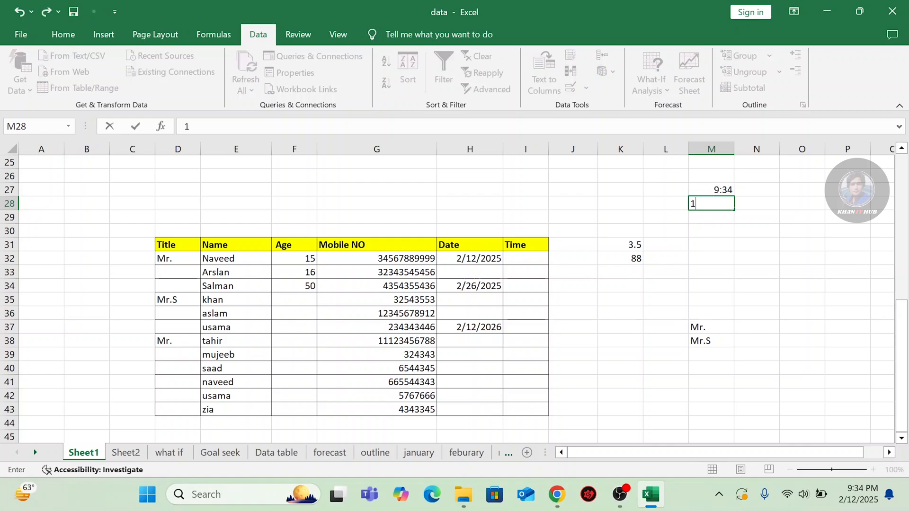
text(0:30)
key(Return)
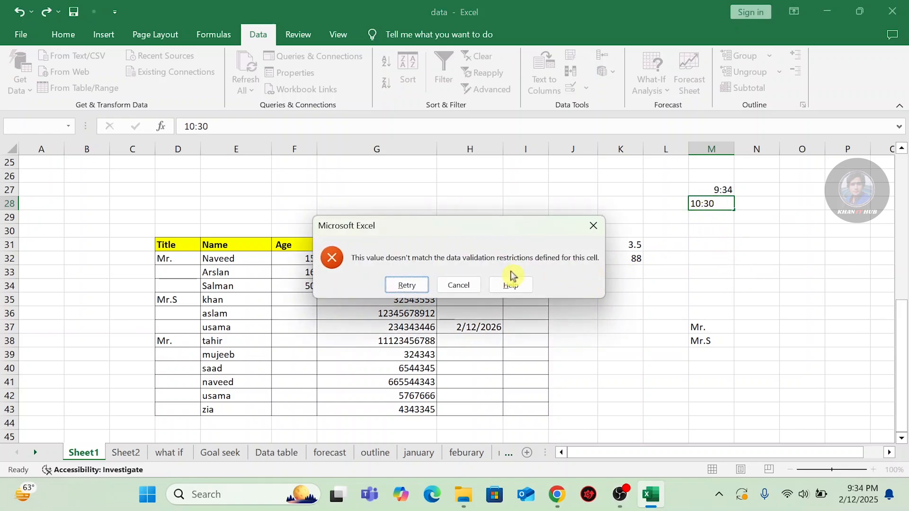
click(592, 233)
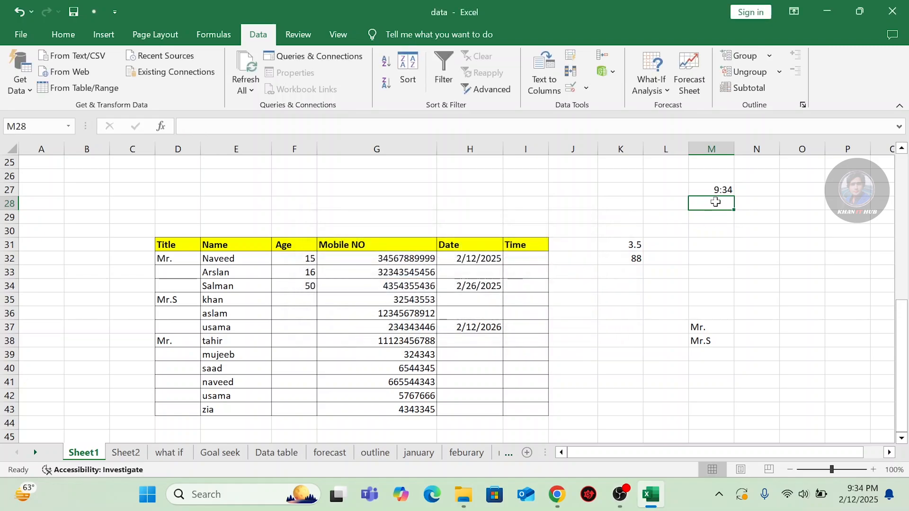
text(10)
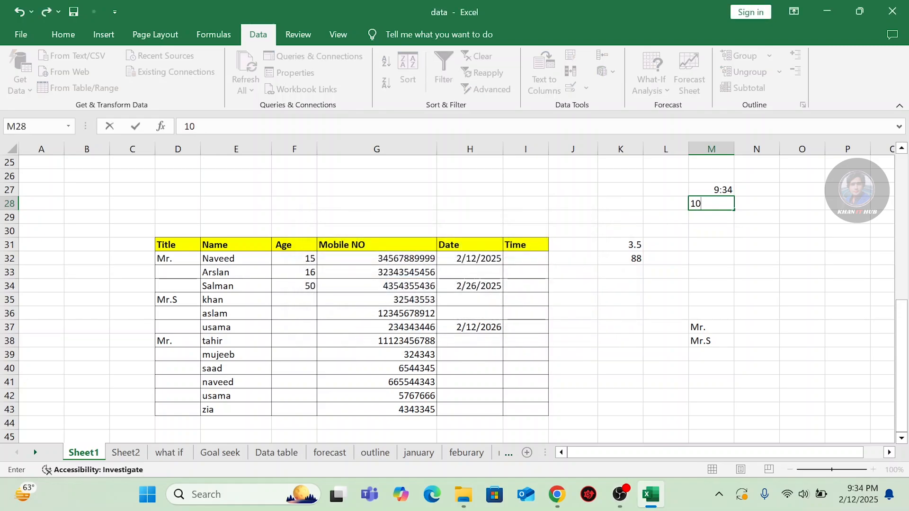
text(:00)
key(Return)
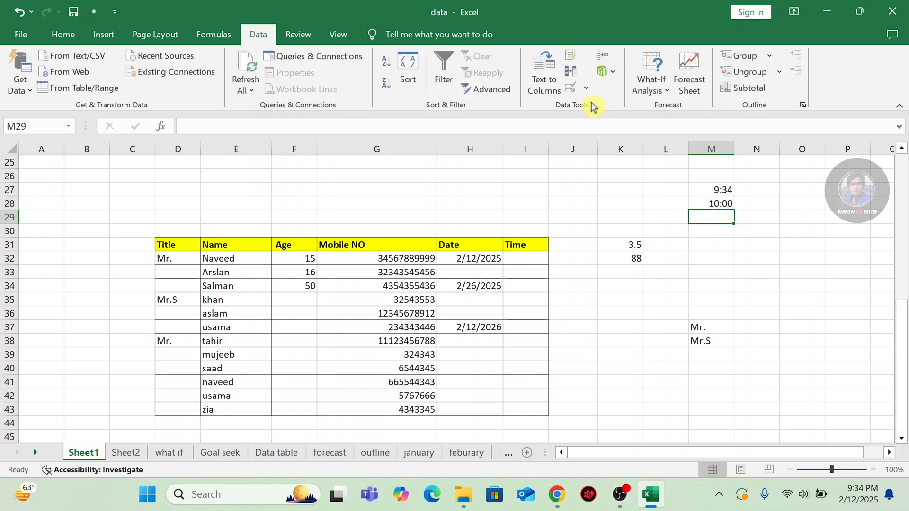
click(586, 88)
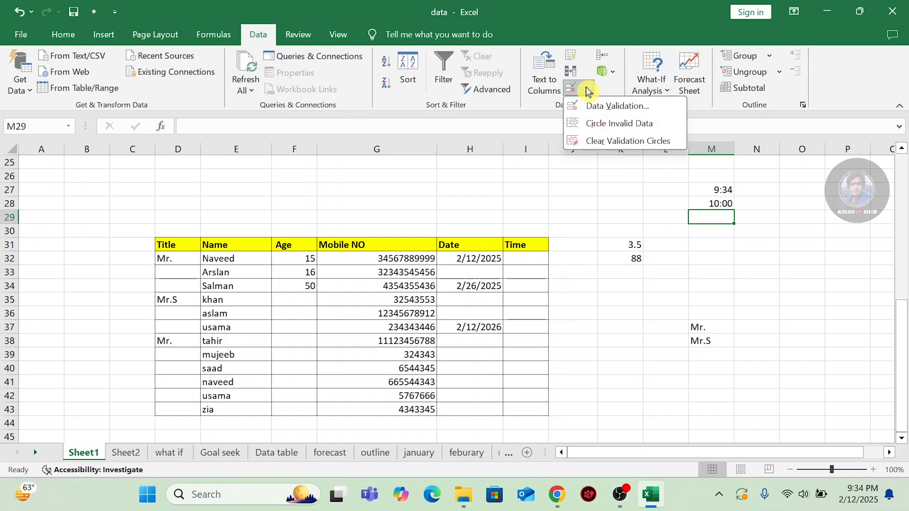
click(587, 108)
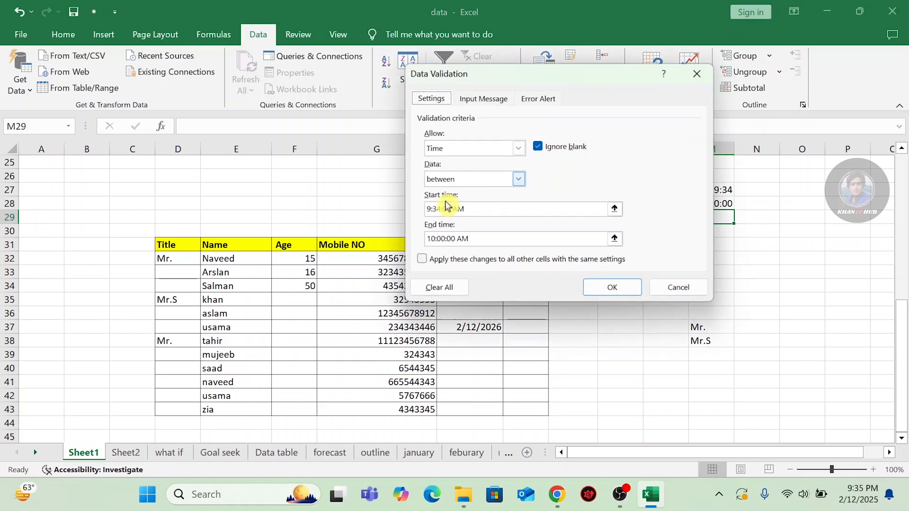
click(518, 179)
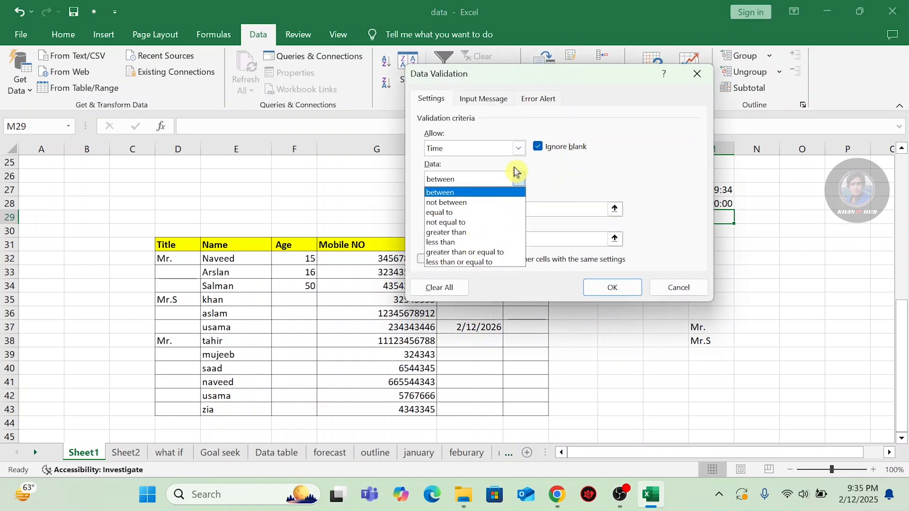
click(519, 179)
click(519, 148)
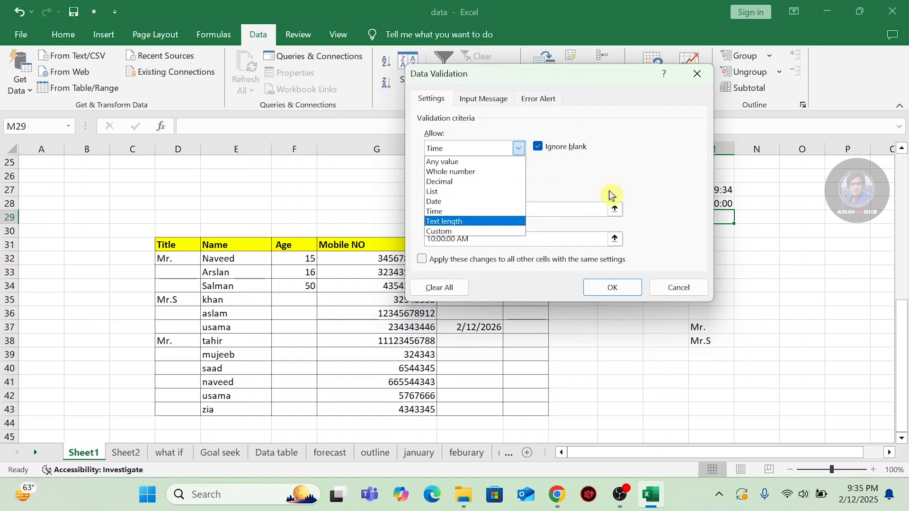
click(700, 78)
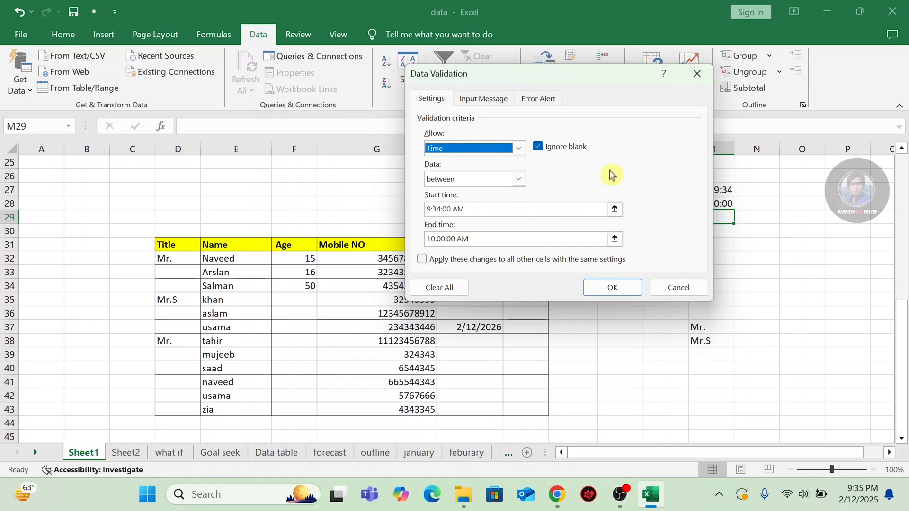
click(677, 289)
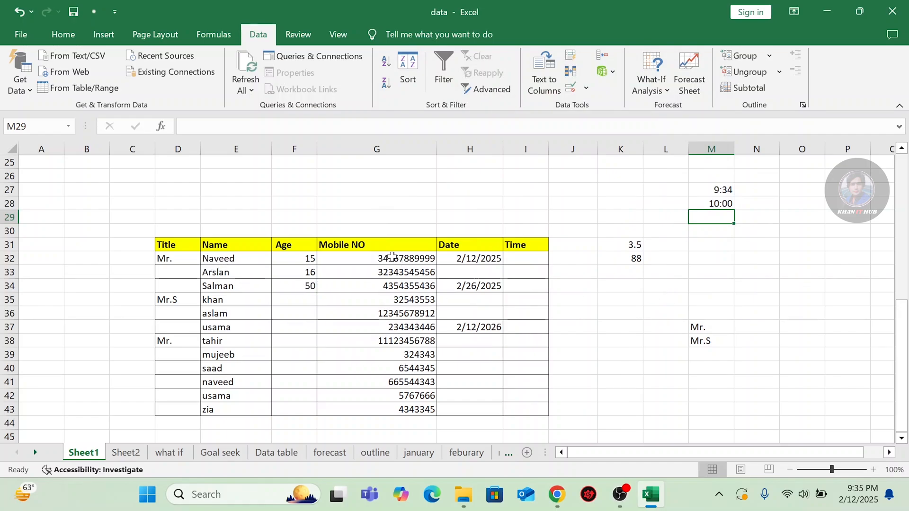
Delete the names in E32:E43.
click(220, 262)
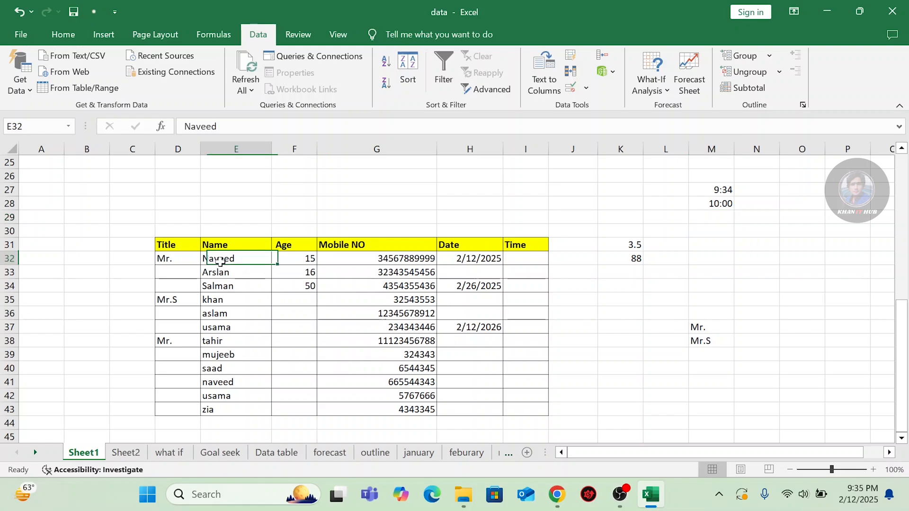
drag(228, 260, 228, 413)
key(Delete)
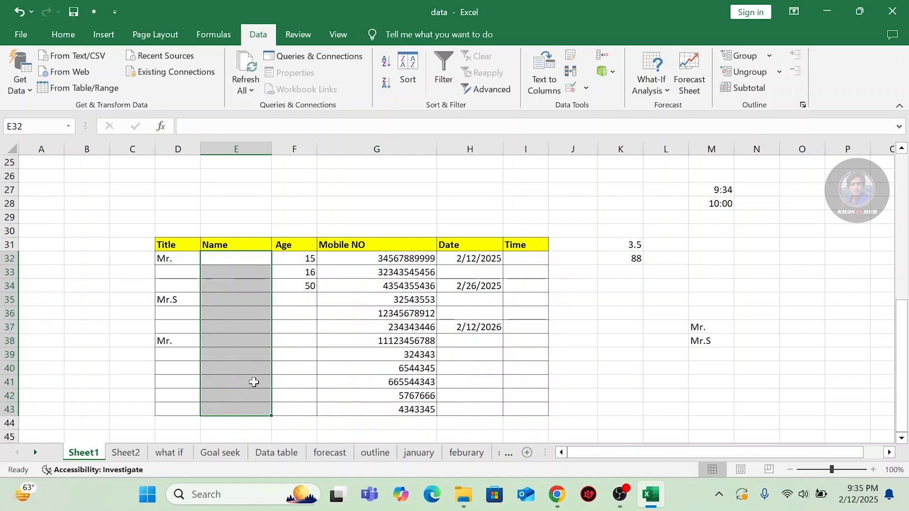
Set a Text length validation of 4 to 8 characters on the Name cells.
click(581, 88)
click(592, 106)
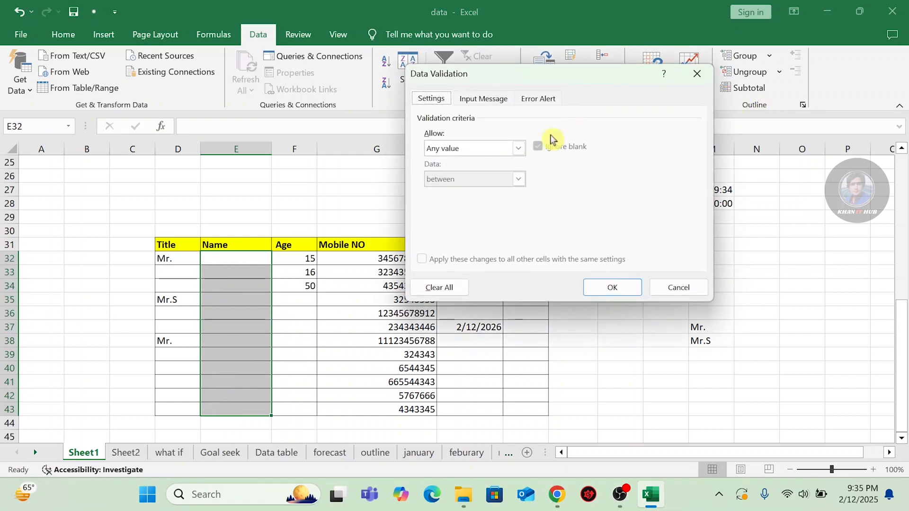
click(518, 149)
click(453, 221)
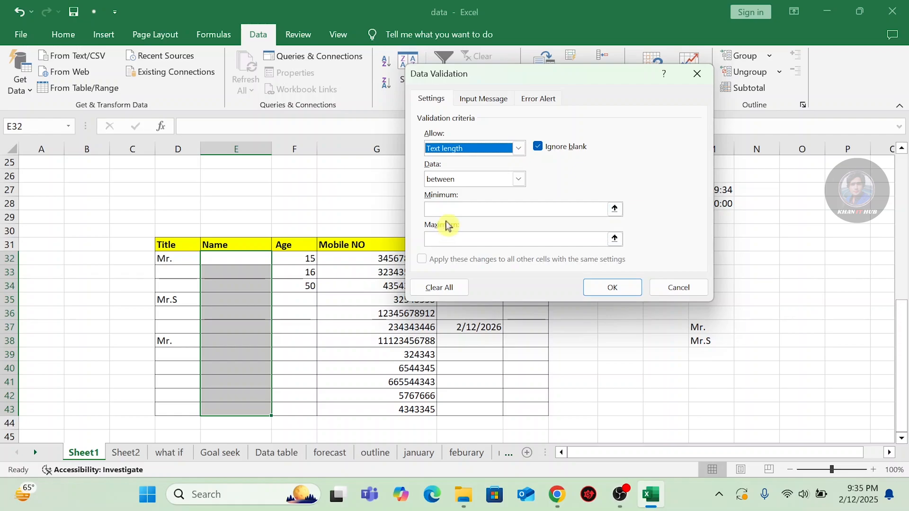
click(587, 209)
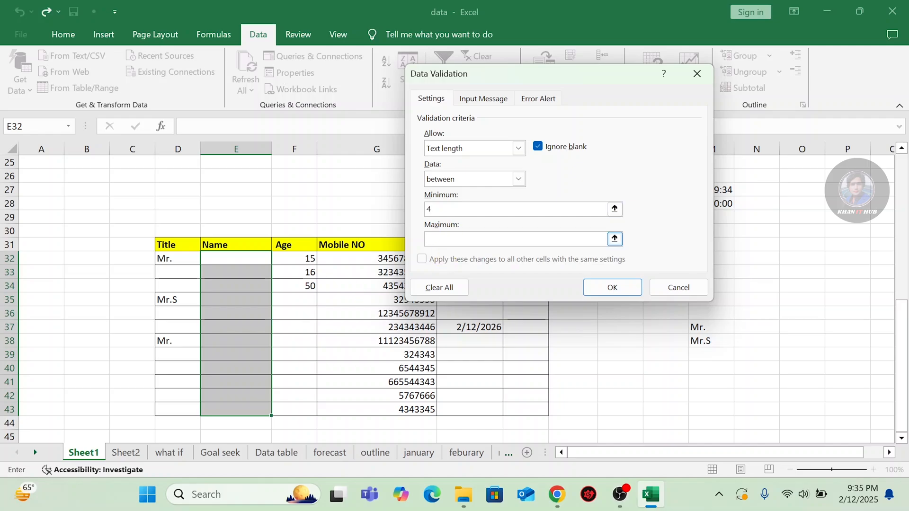
text(8)
Apply the 4-to-8 character name rule and enter a four-letter name in E32.
click(615, 290)
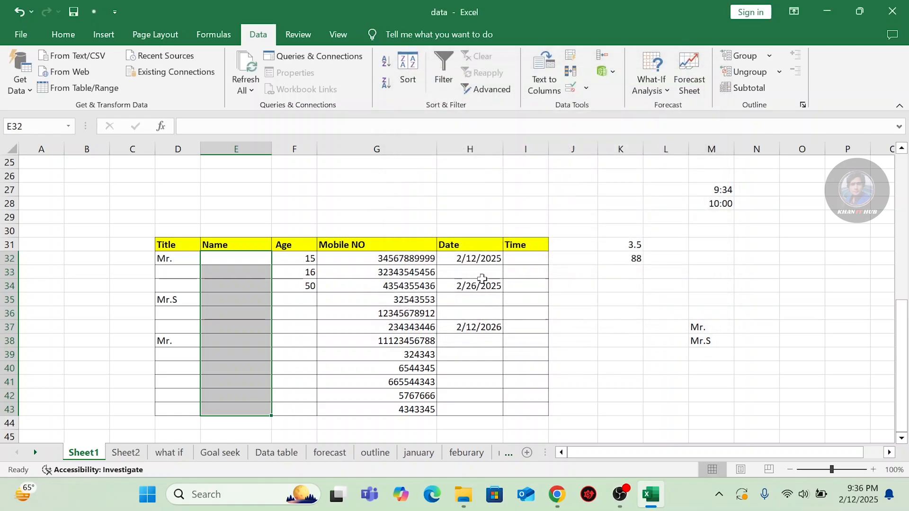
click(241, 261)
text(nave)
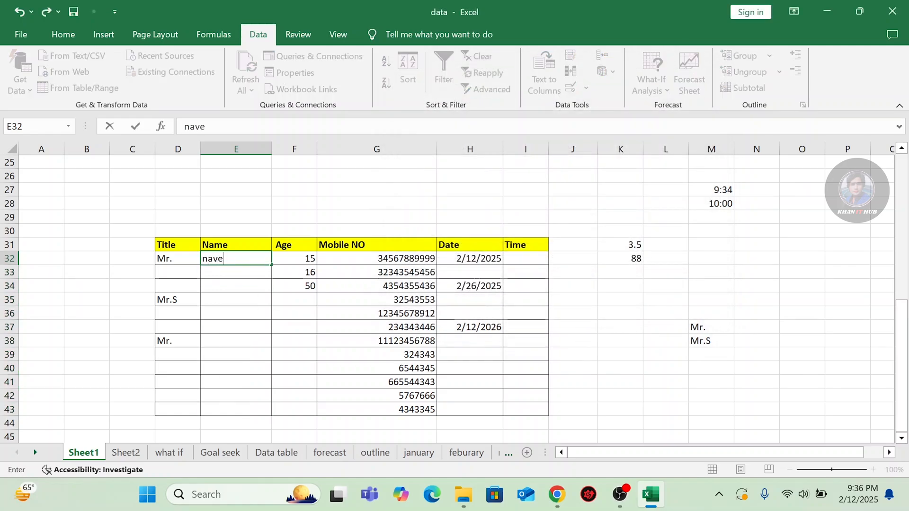
key(Return)
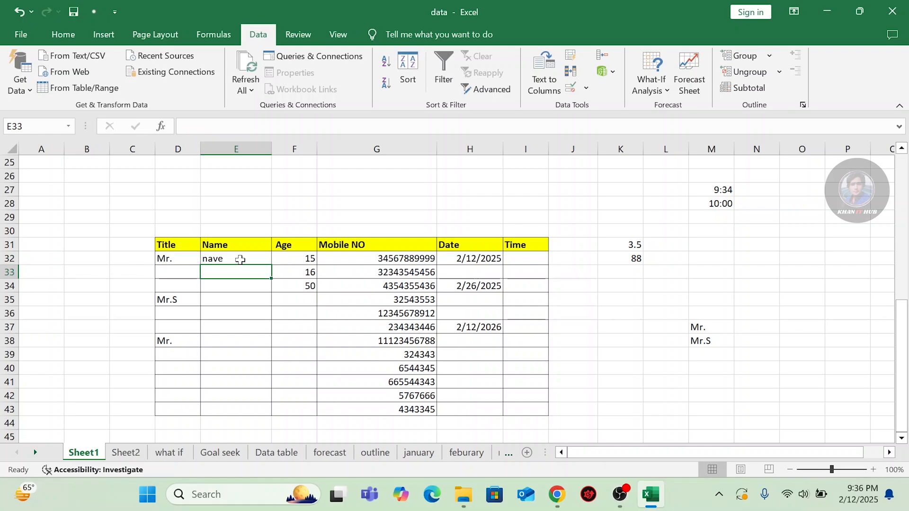
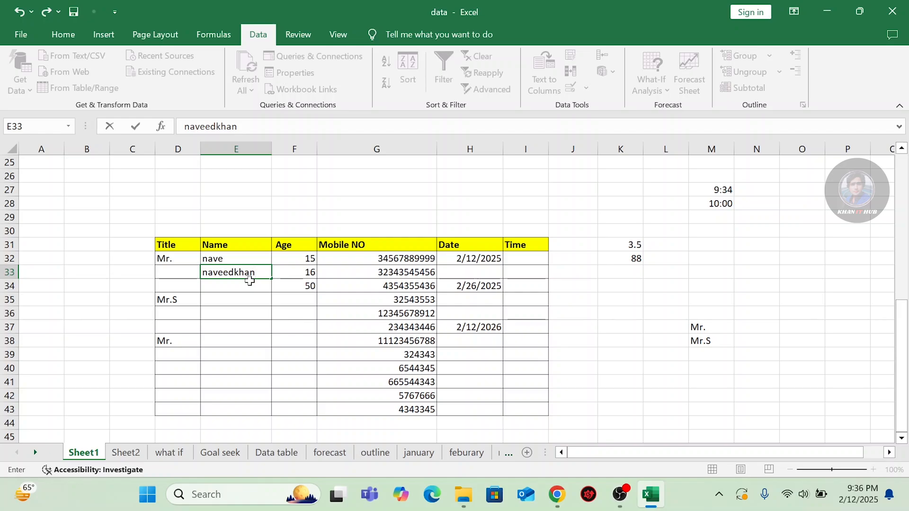
Try a ten-letter name in E33, which is rejected, then enter an eight-letter name in E34.
key(Return)
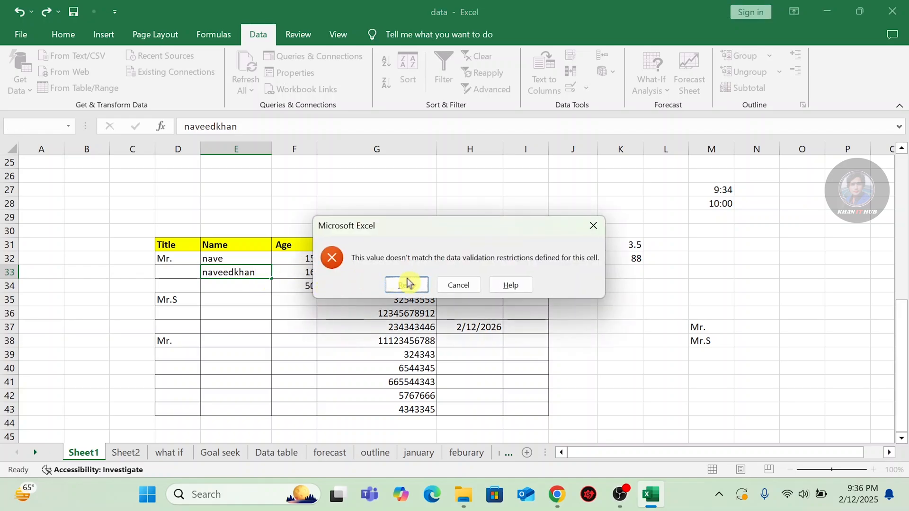
click(592, 226)
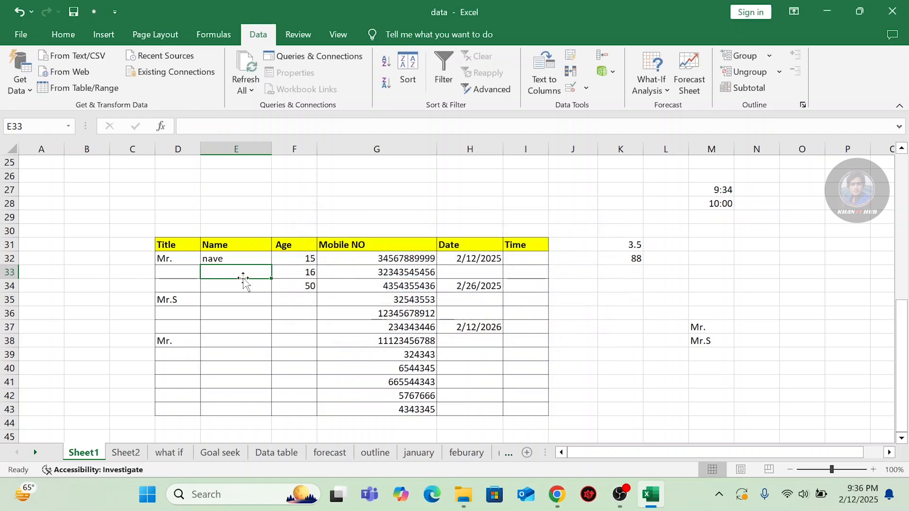
click(230, 286)
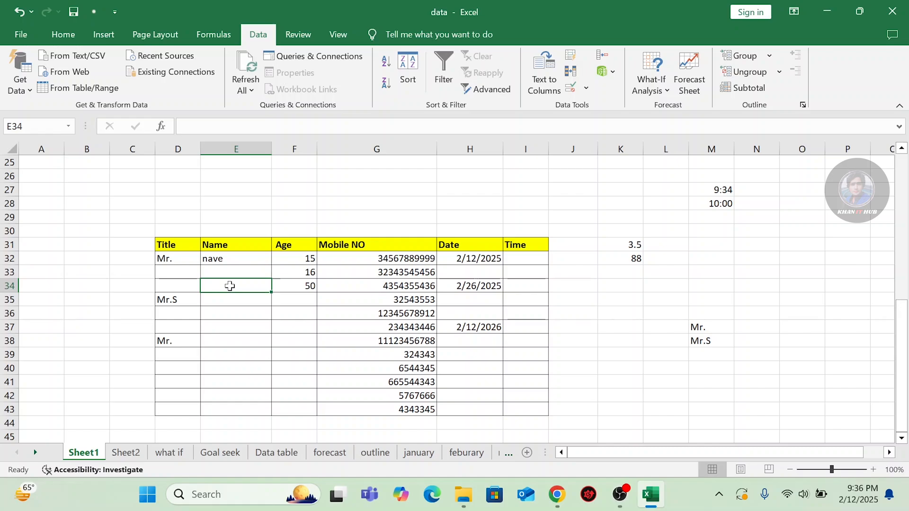
text(nav)
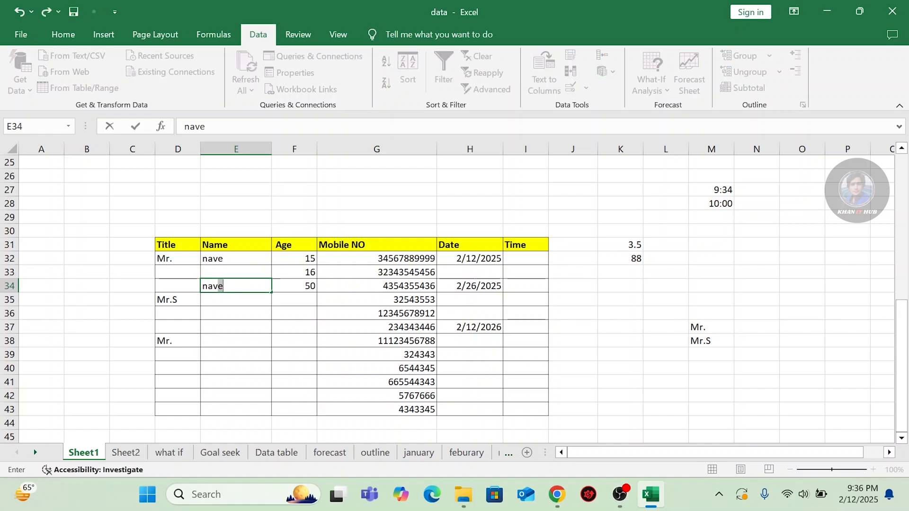
text(eedkh)
key(Return)
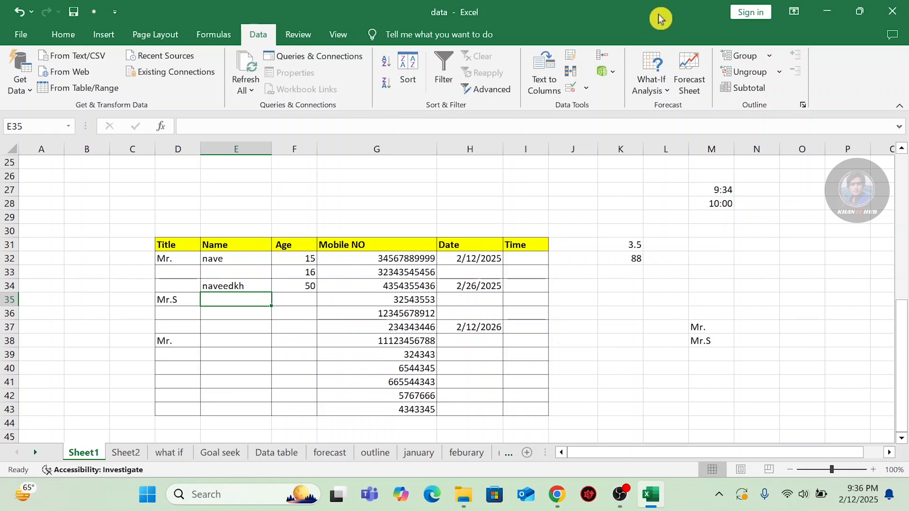
click(586, 88)
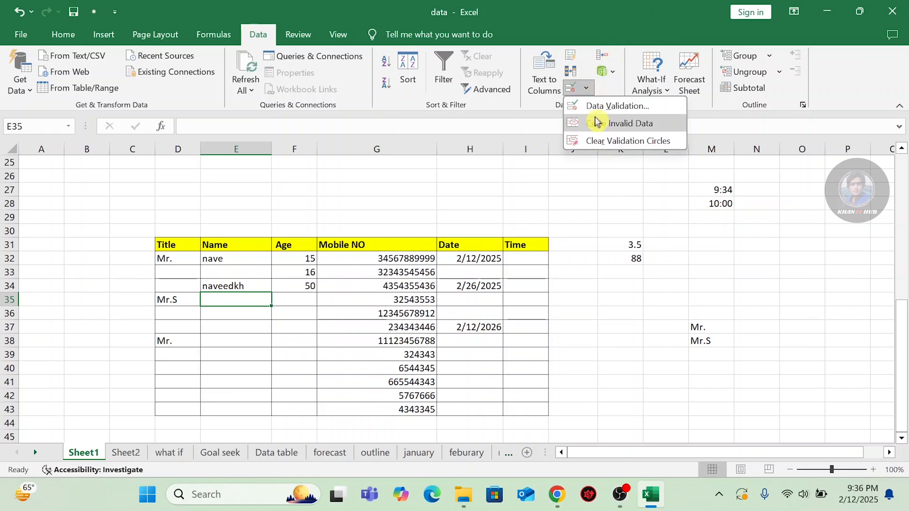
click(587, 106)
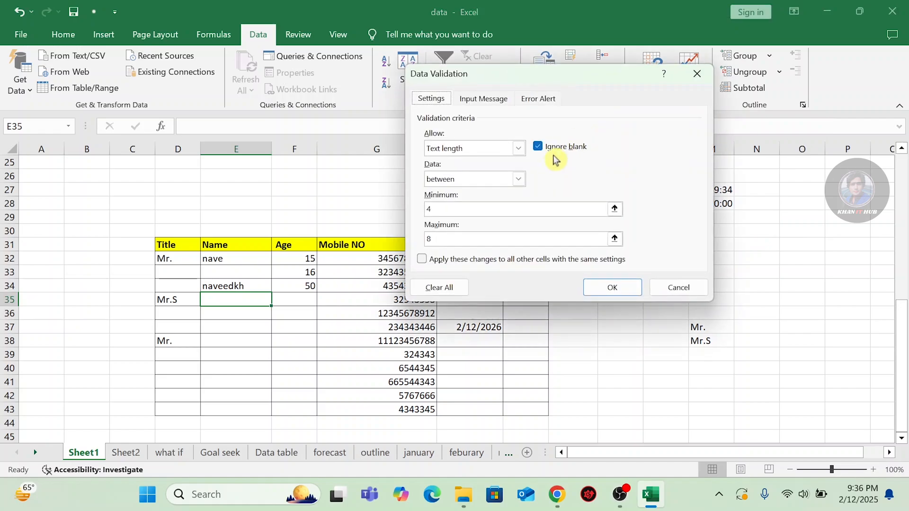
click(445, 289)
click(519, 148)
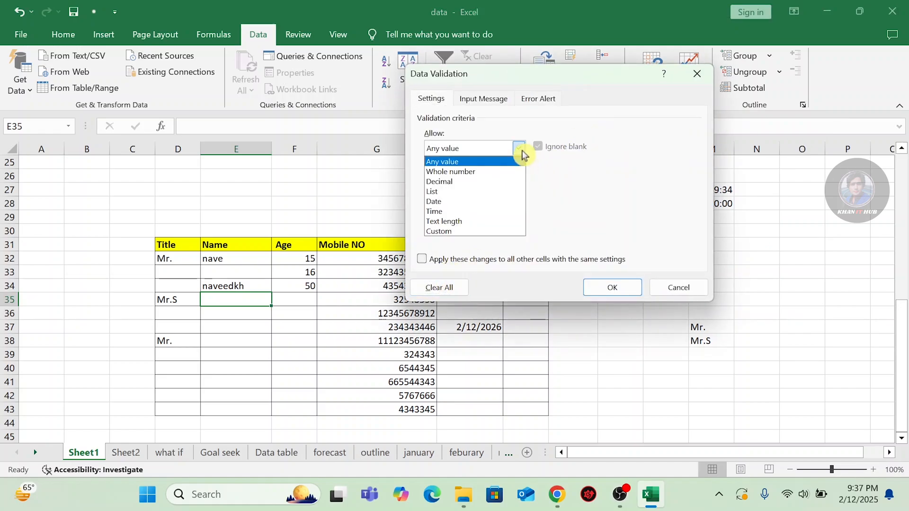
click(577, 188)
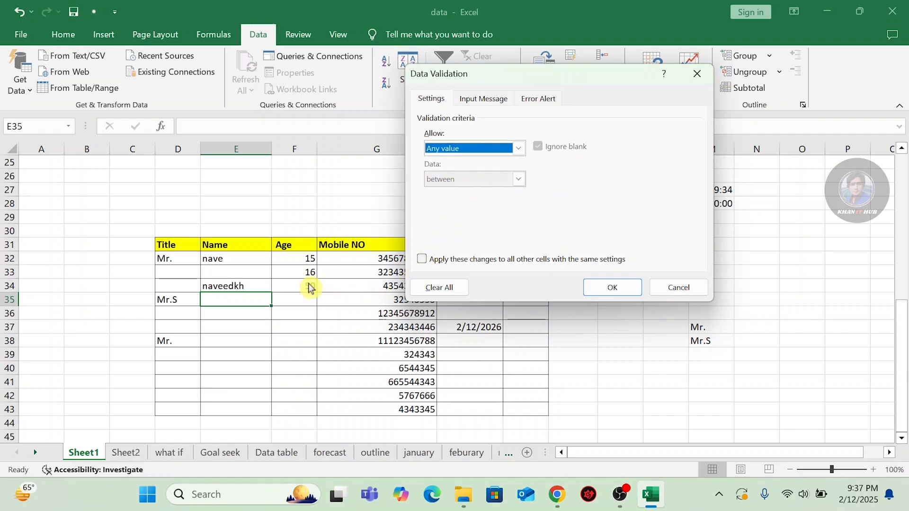
click(703, 290)
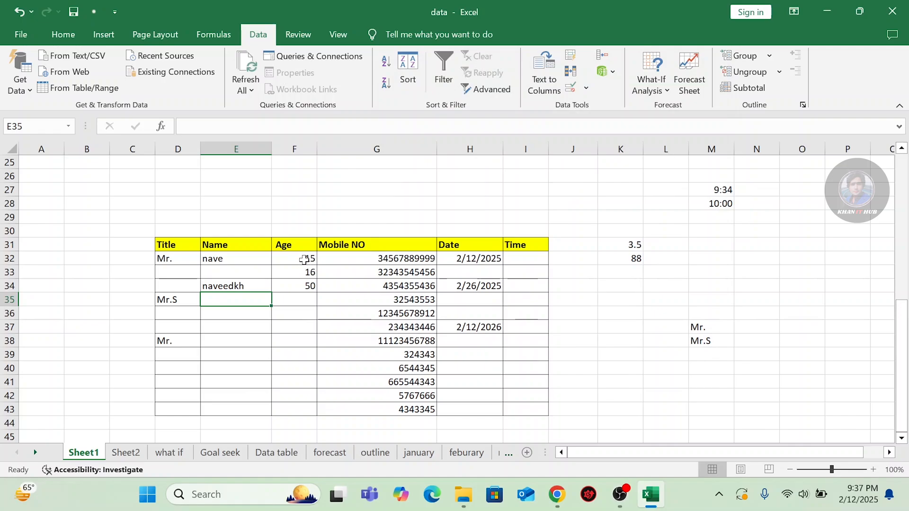
Clear F32:F43 and set its rule to whole numbers not between 15 and 50.
drag(302, 259, 300, 408)
key(Delete)
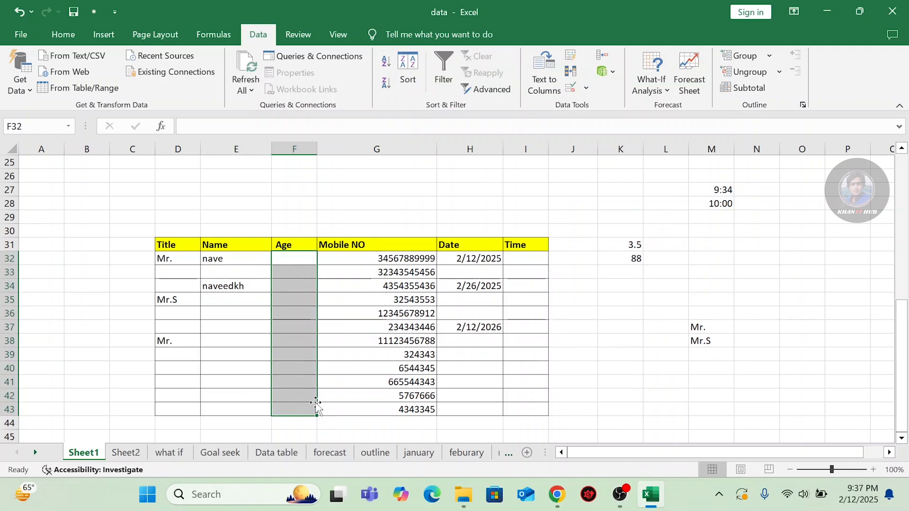
click(590, 86)
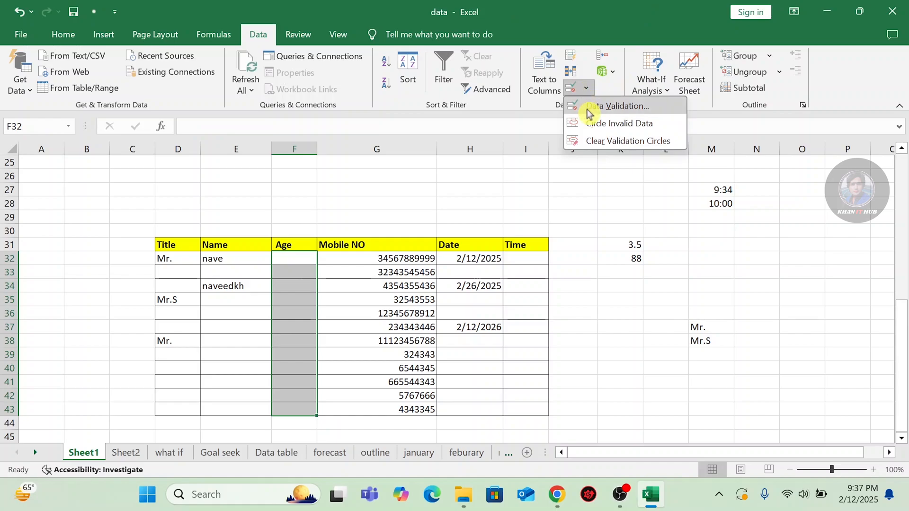
click(587, 106)
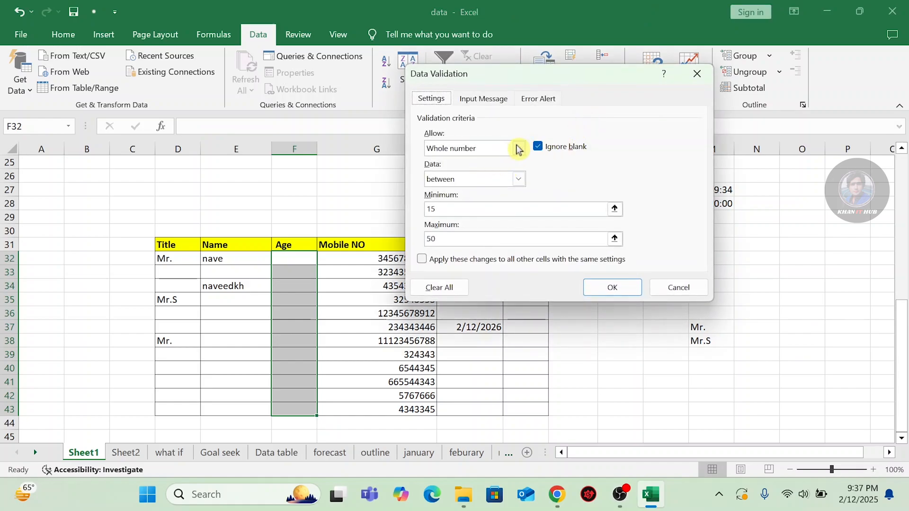
click(517, 148)
click(512, 151)
click(518, 180)
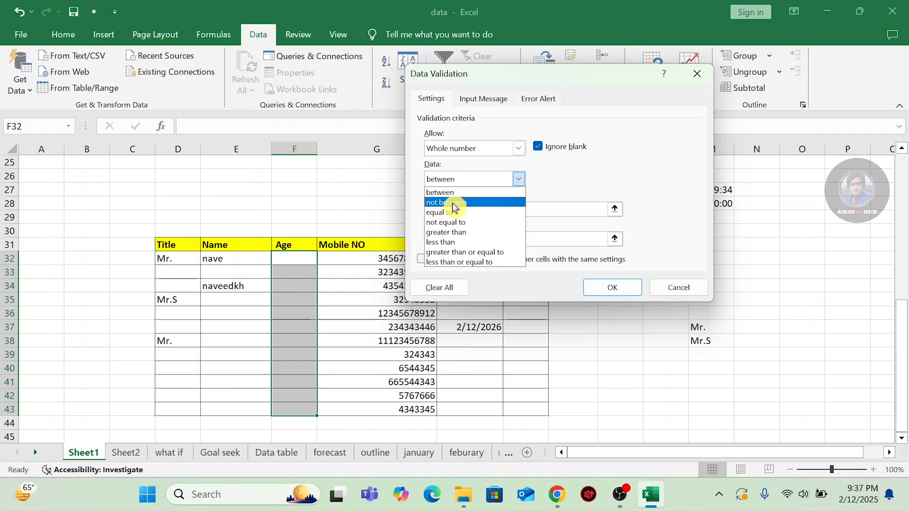
click(454, 207)
click(453, 208)
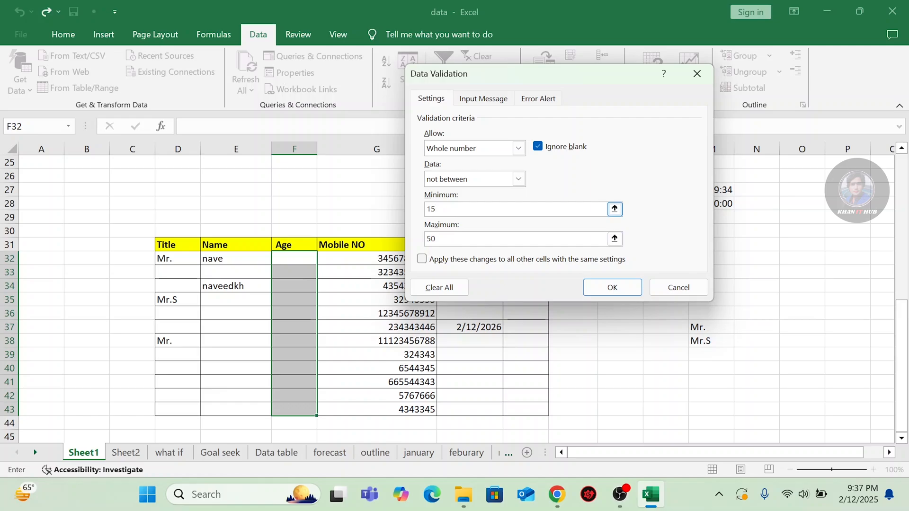
click(437, 238)
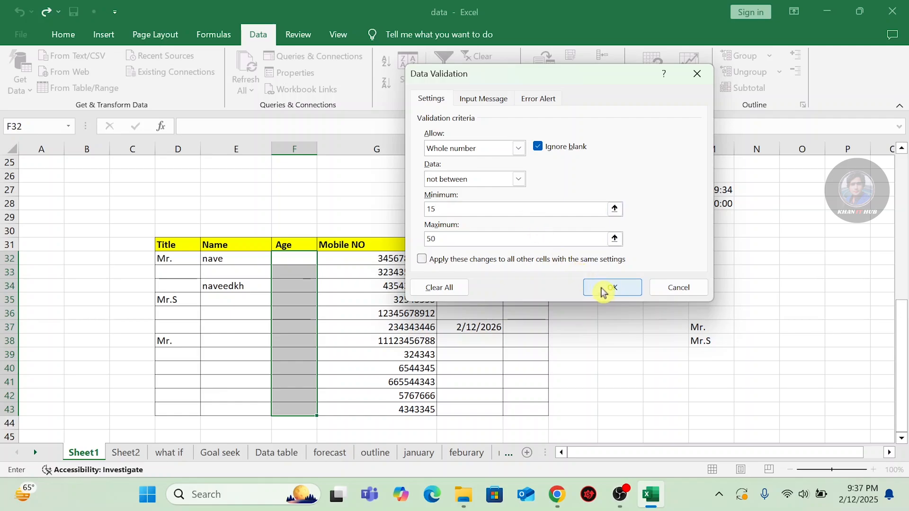
click(602, 291)
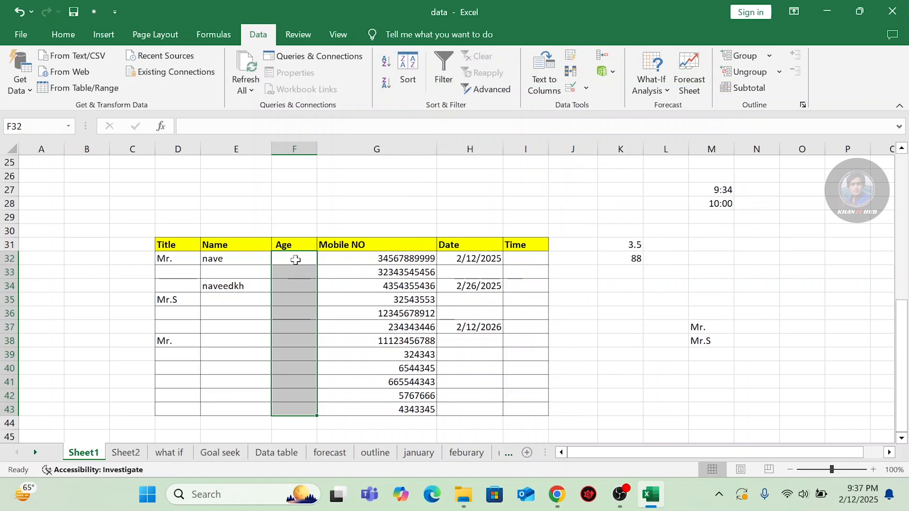
Enter the ages 12 in F33 and 13 in F34.
click(295, 260)
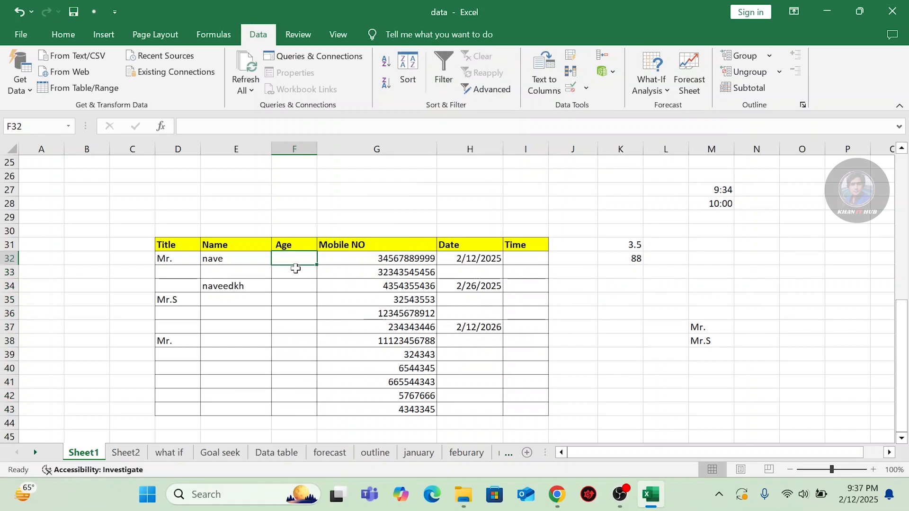
click(295, 272)
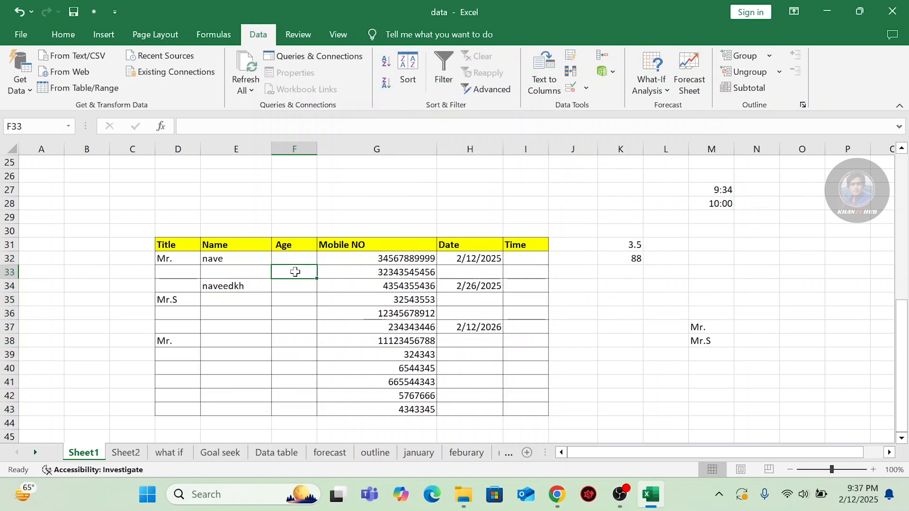
text(12)
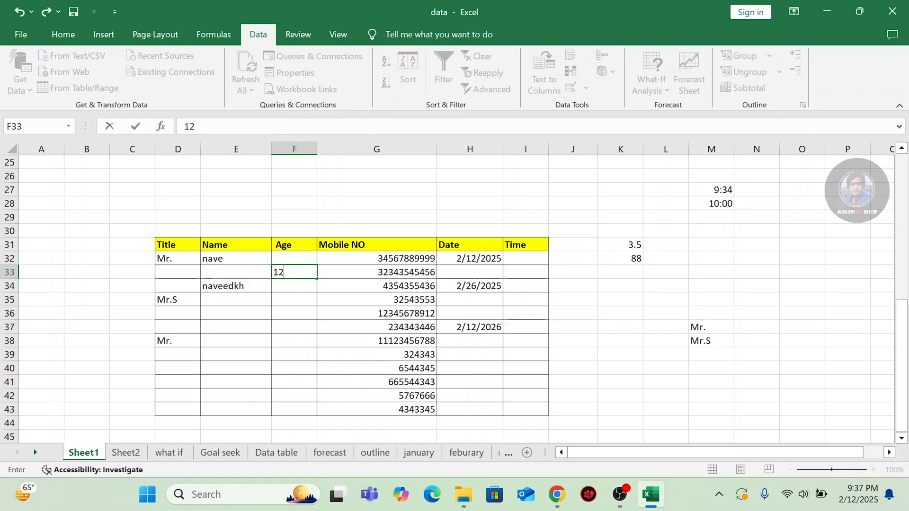
key(Return)
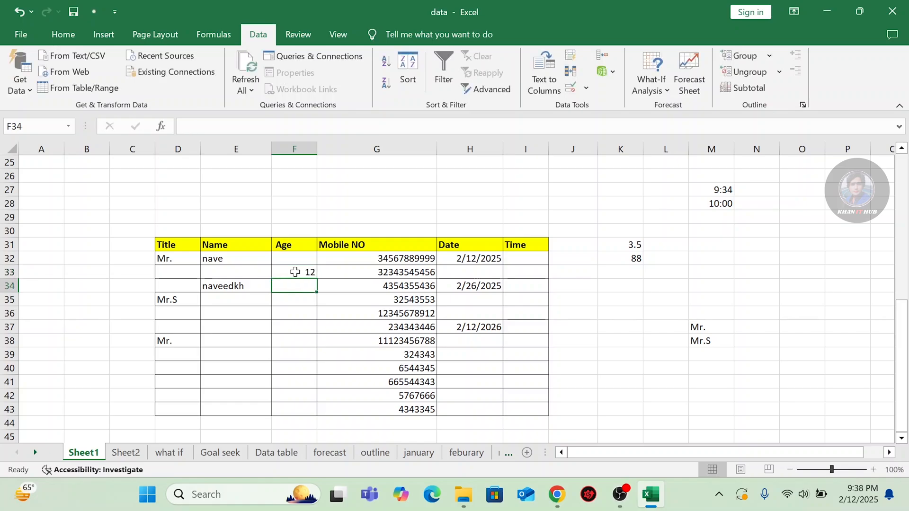
text(13)
key(Return)
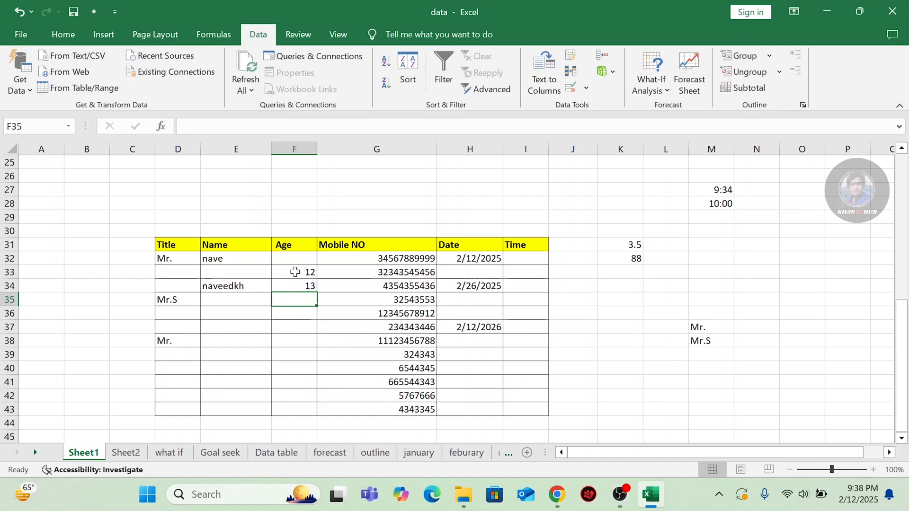
Try 15 and 45 in F35, both rejected, then enter 55 instead.
text(15)
key(Return)
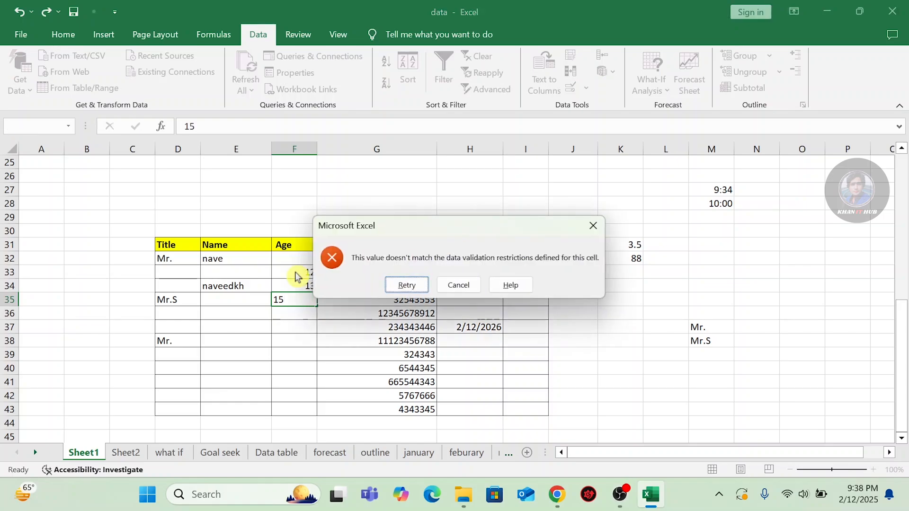
click(468, 284)
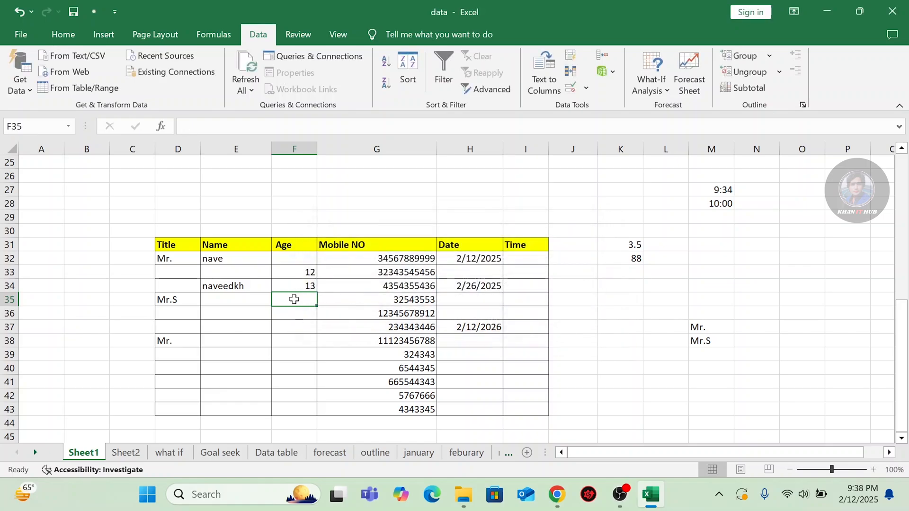
text(45)
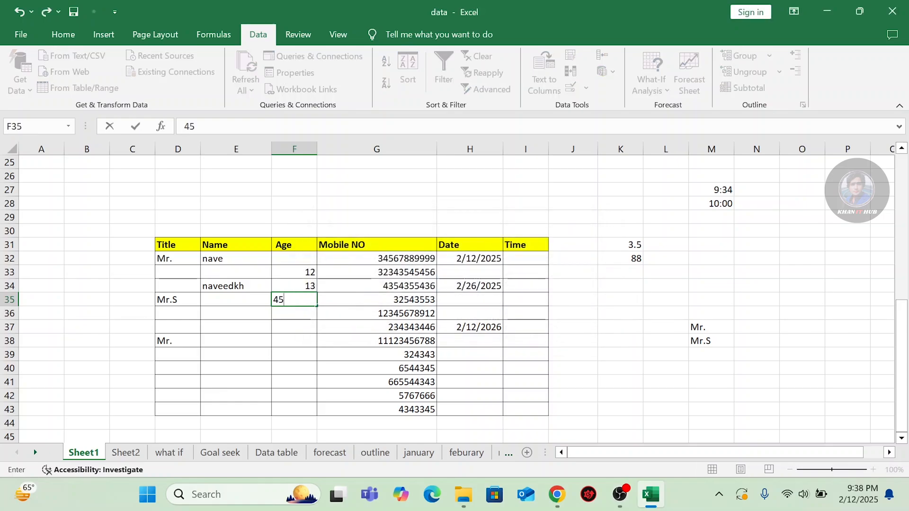
key(Return)
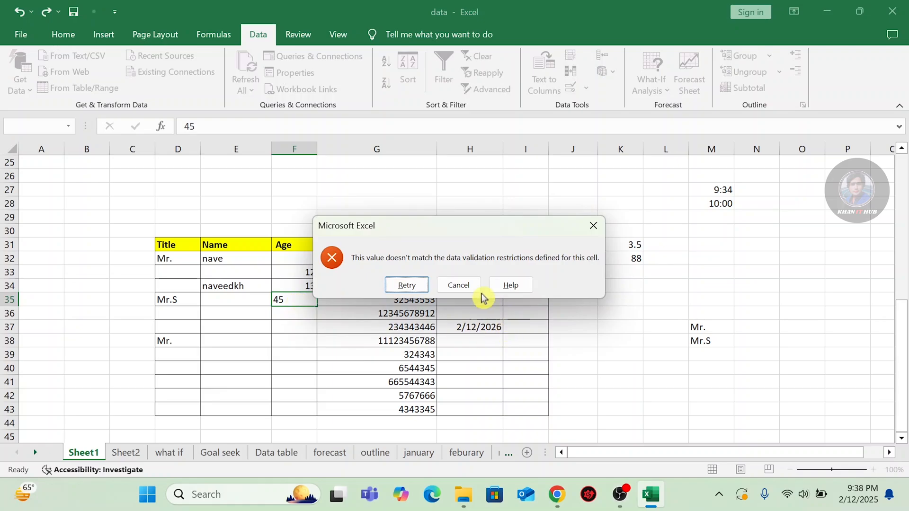
click(457, 285)
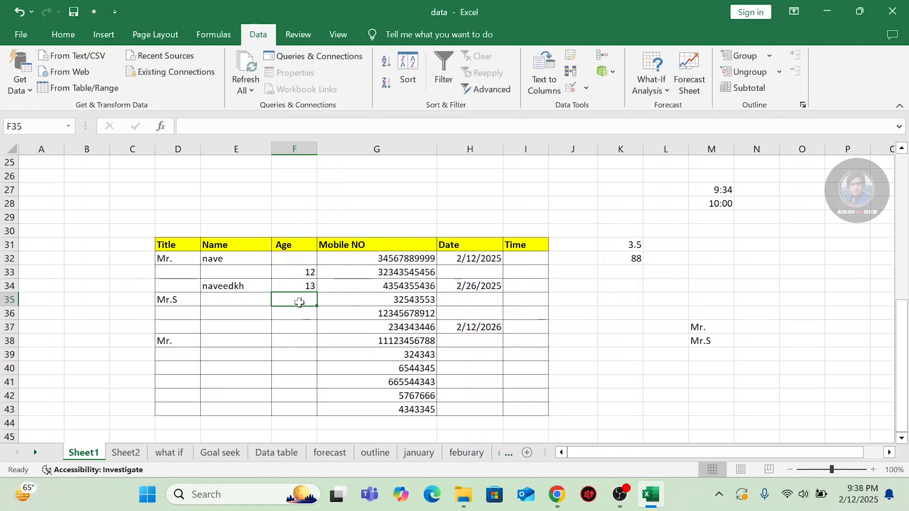
text(55)
key(Return)
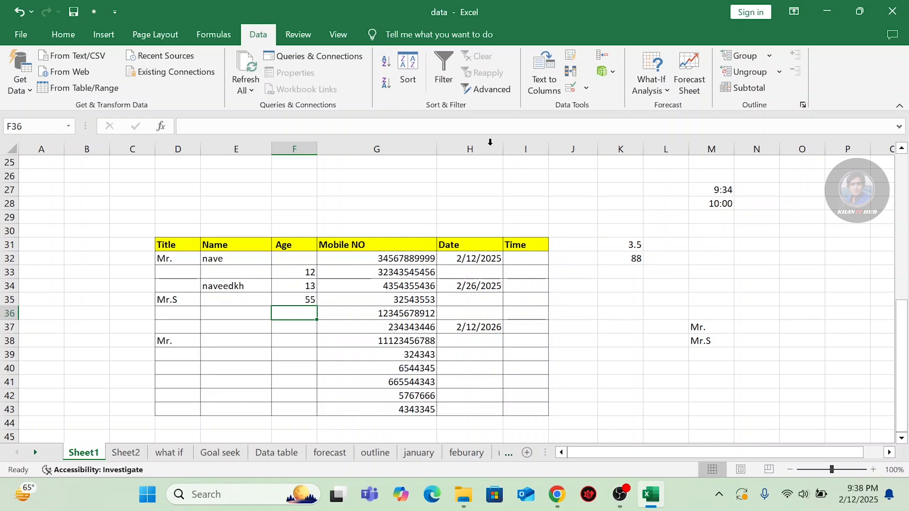
Change F36's validation to a whole number equal to 15.
click(586, 88)
click(584, 105)
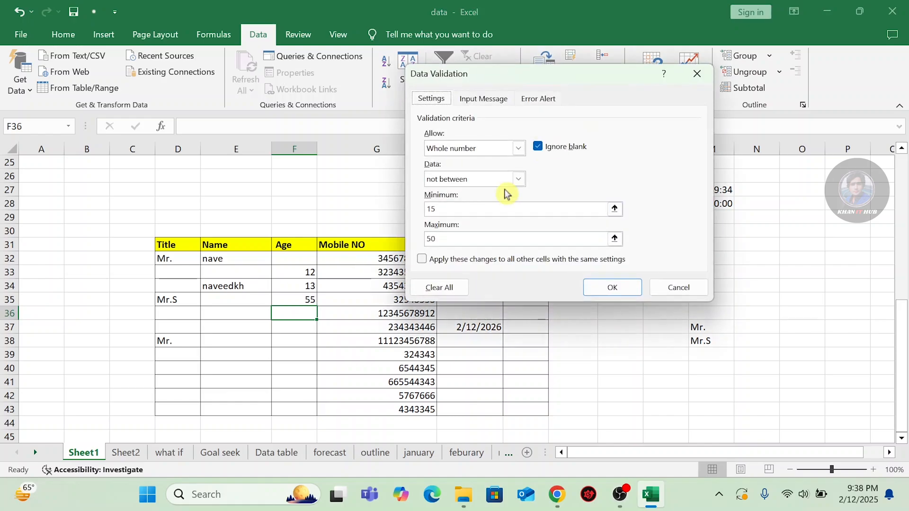
click(518, 179)
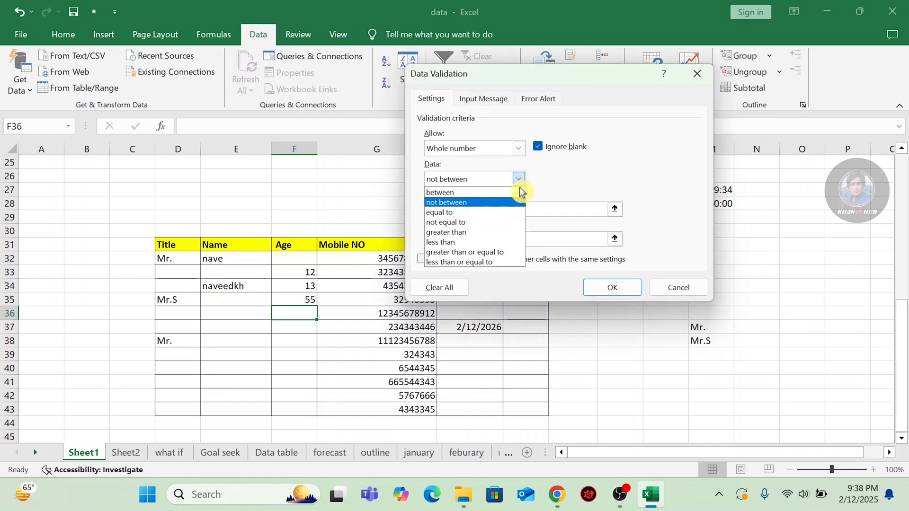
click(443, 214)
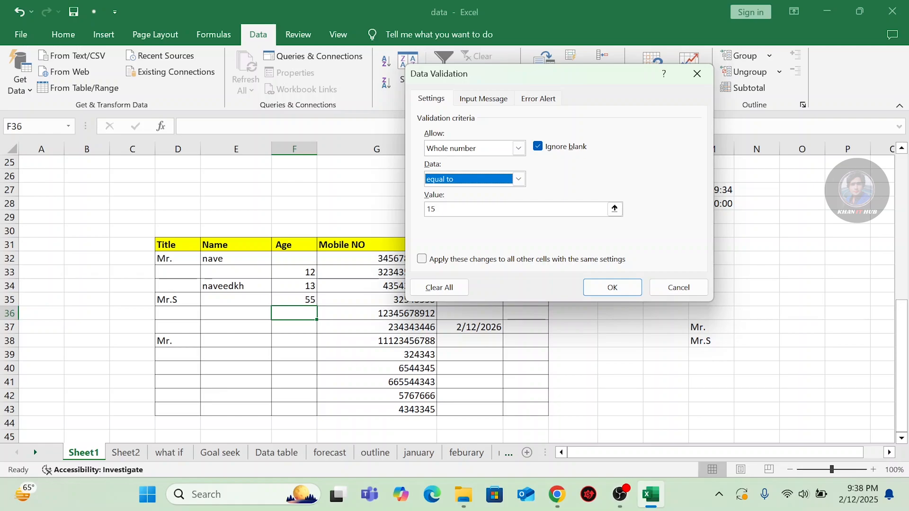
click(519, 178)
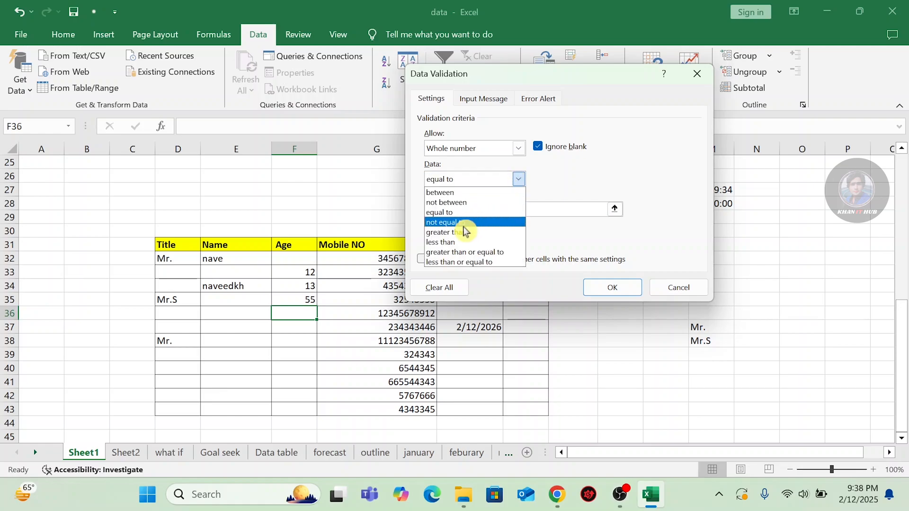
click(463, 223)
click(519, 179)
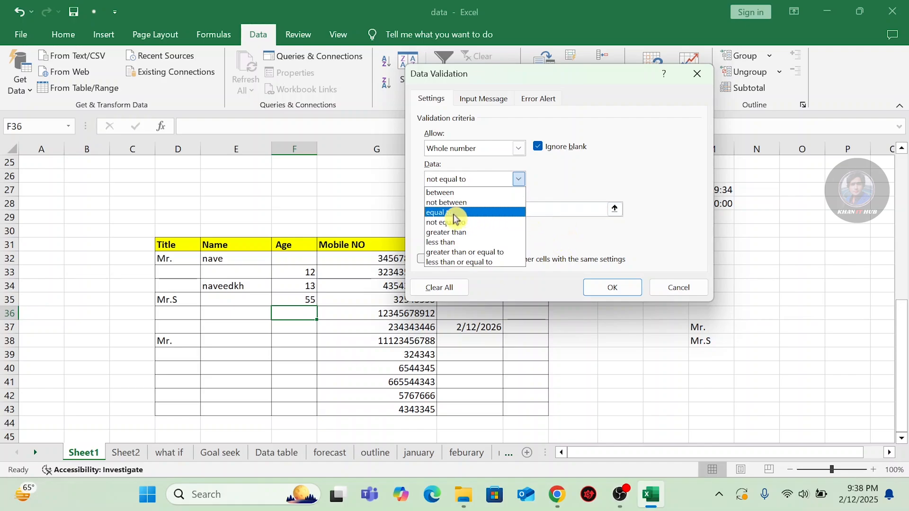
click(458, 242)
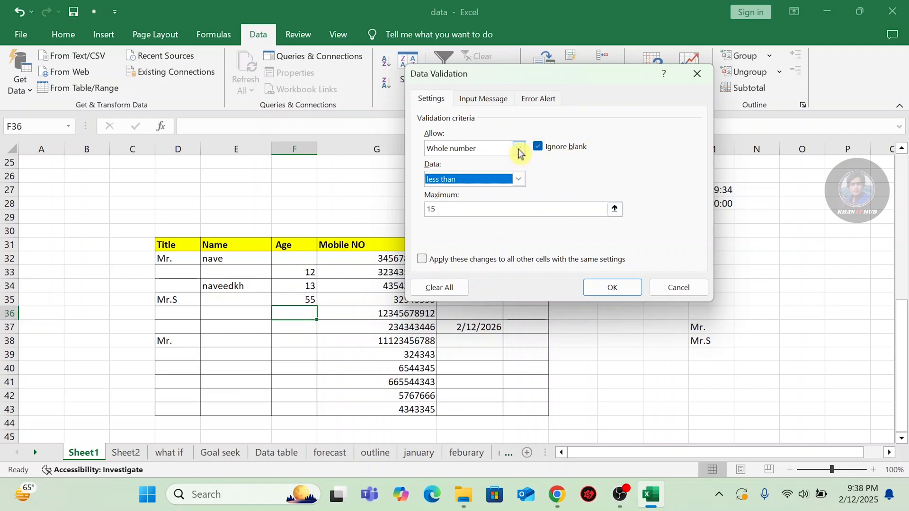
click(518, 148)
click(518, 148)
click(519, 179)
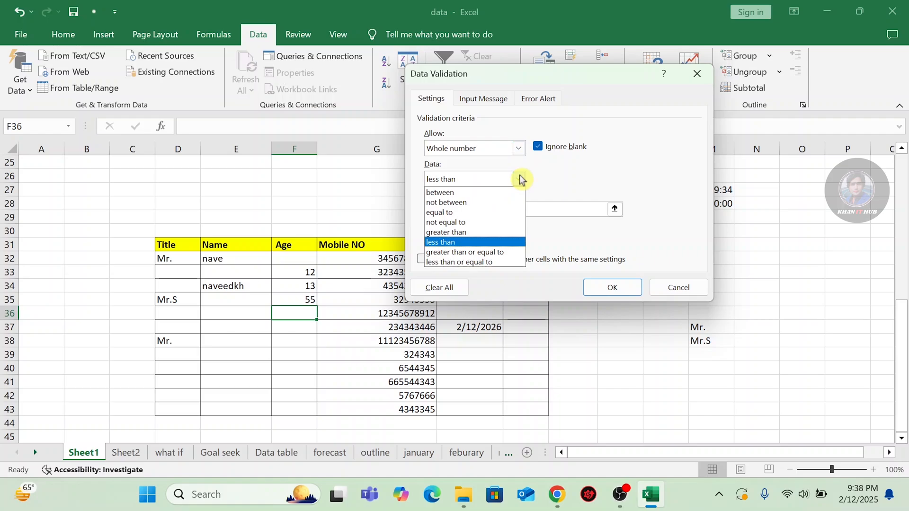
click(462, 212)
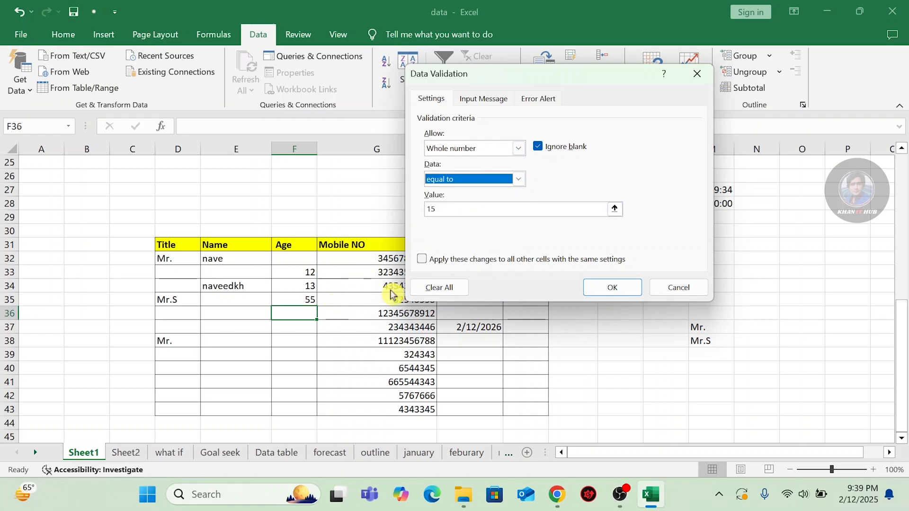
click(613, 287)
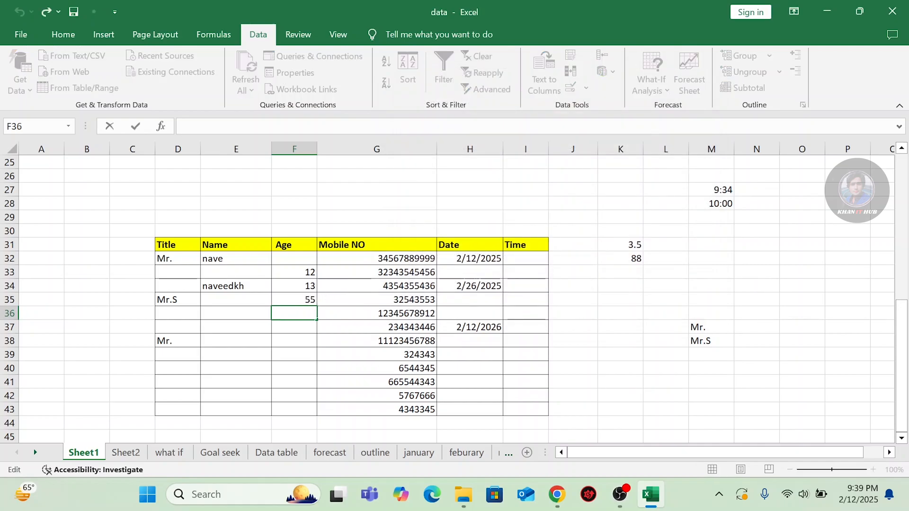
Test F36 with 14, which is rejected, then enter the accepted value 15.
key(Return)
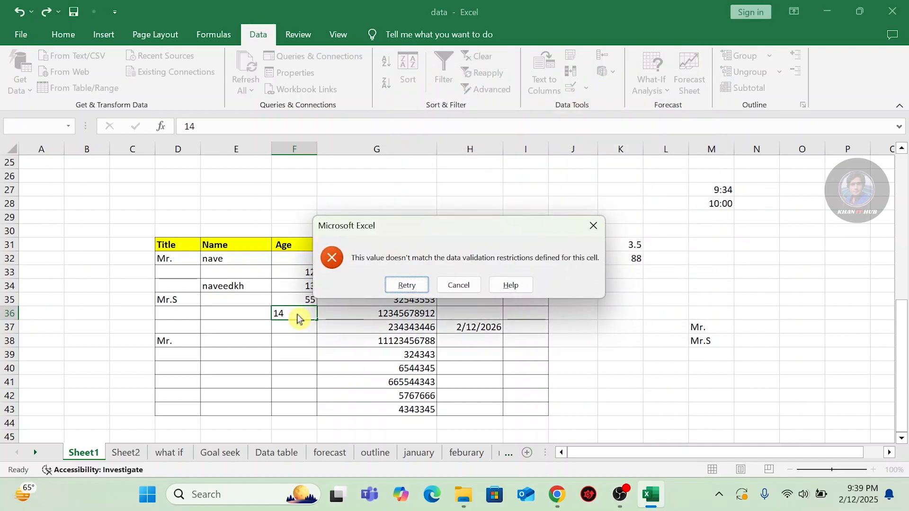
click(593, 226)
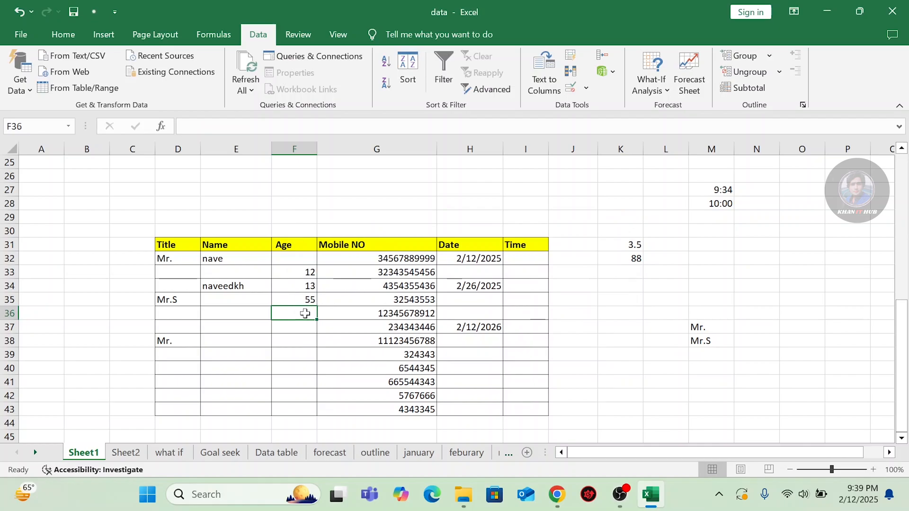
text(15)
key(Return)
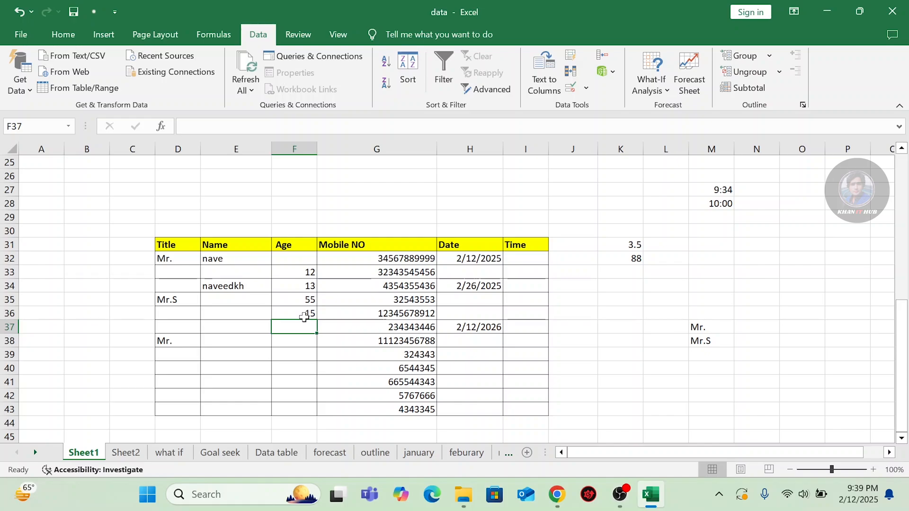
click(587, 89)
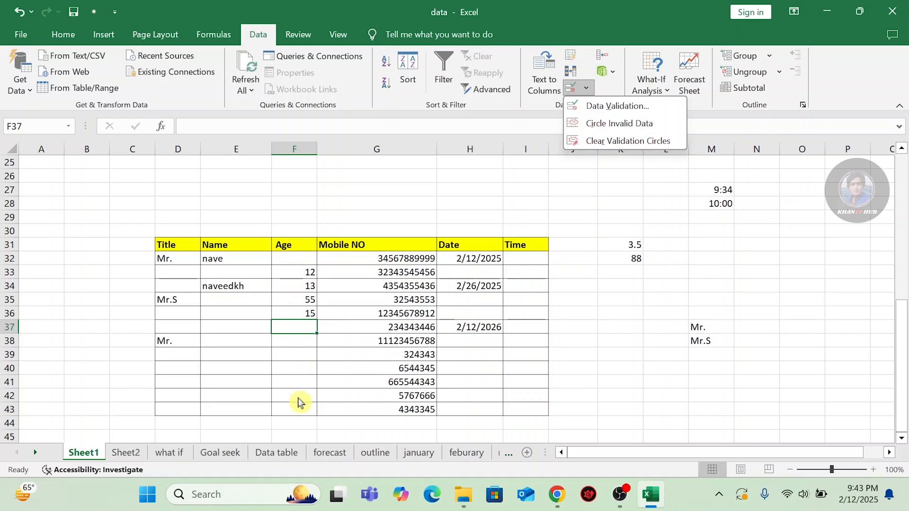
Try entering 45 in F32 and dismiss the rejection.
click(291, 296)
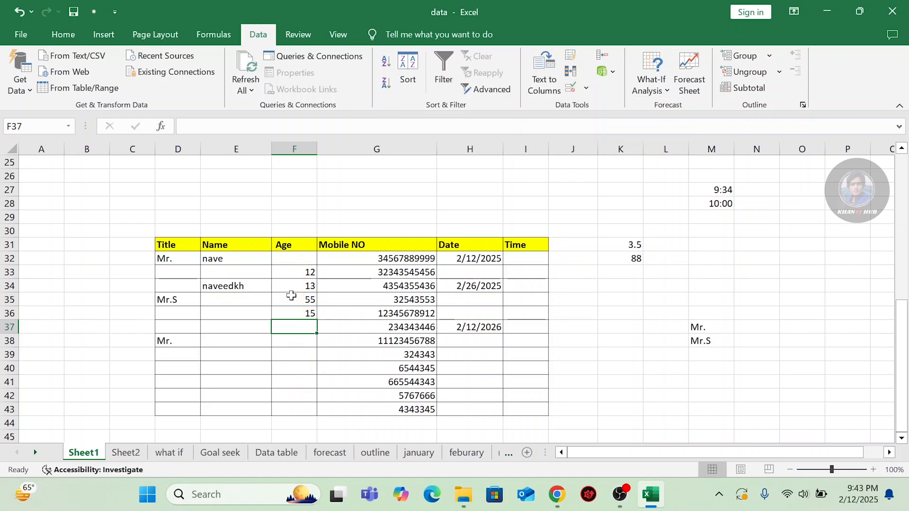
click(293, 258)
text(45)
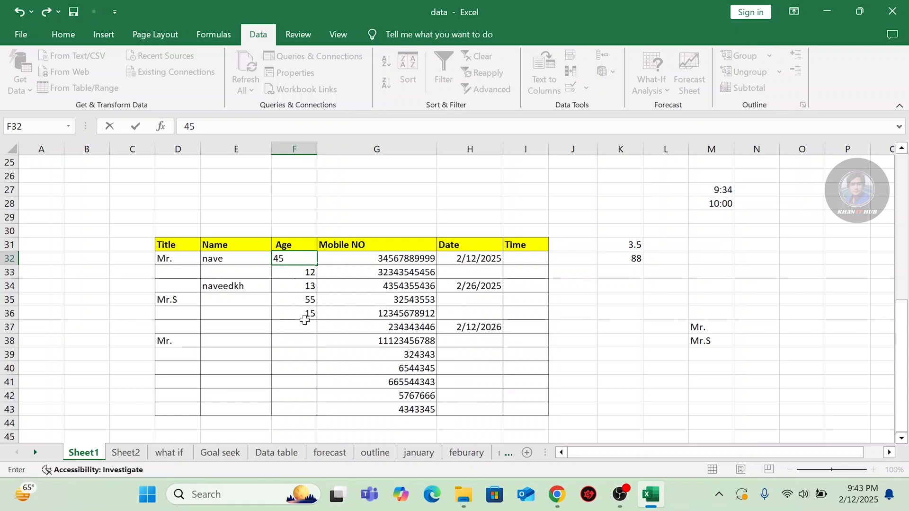
key(Return)
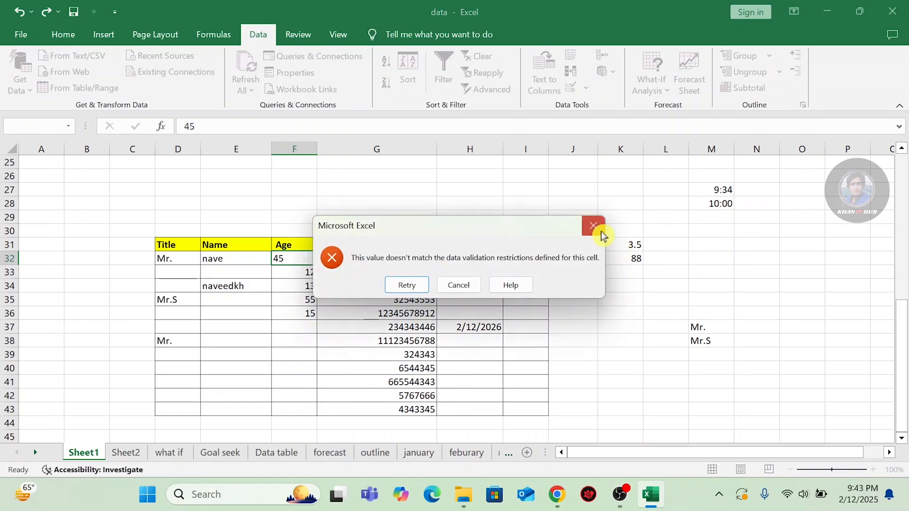
click(599, 231)
Erase the validation on F32:F43 so the Age cells allow any value.
drag(298, 259, 297, 406)
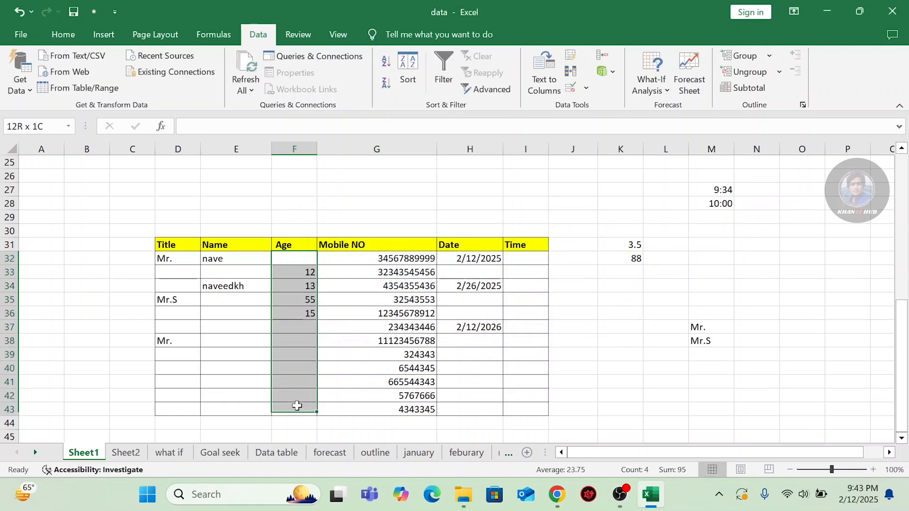
click(587, 88)
click(581, 106)
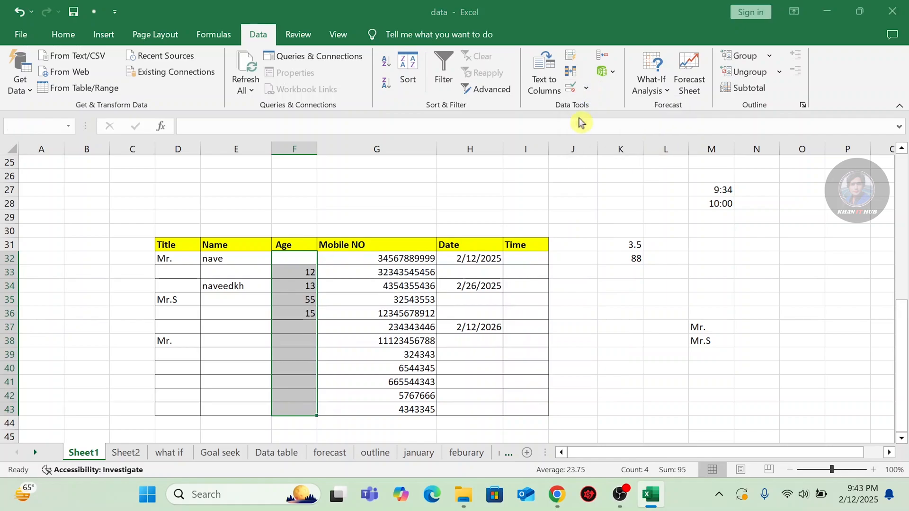
click(430, 288)
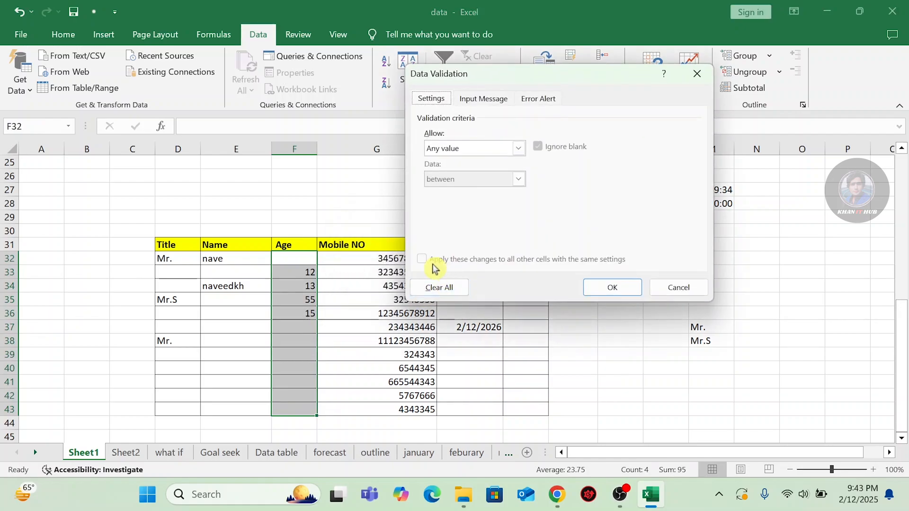
click(611, 288)
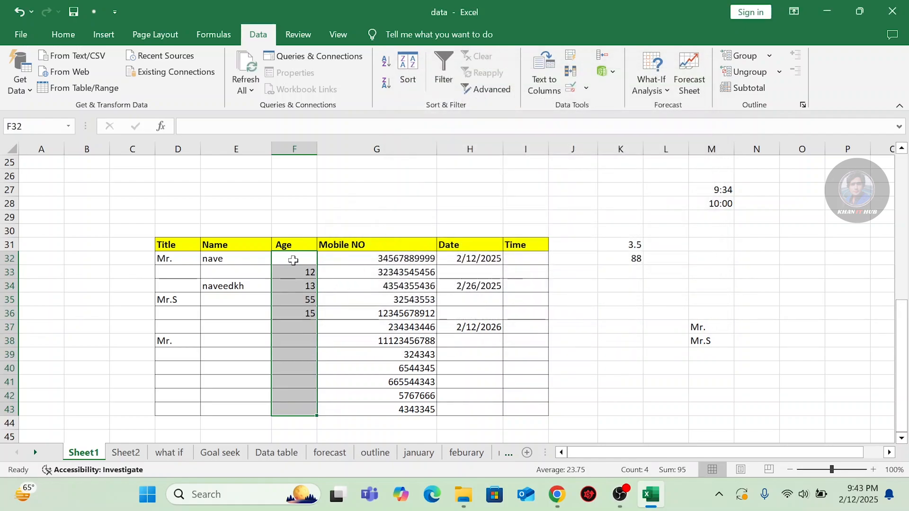
click(293, 261)
Enter age 56 in F32, then 45, 34, 34, 23, 67, 34 and 22 from F37 down.
text(56)
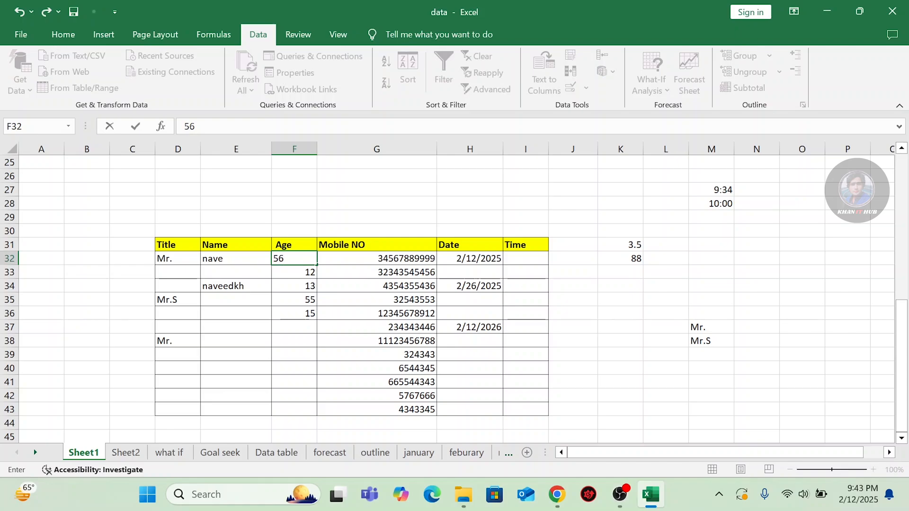
key(Return)
click(300, 329)
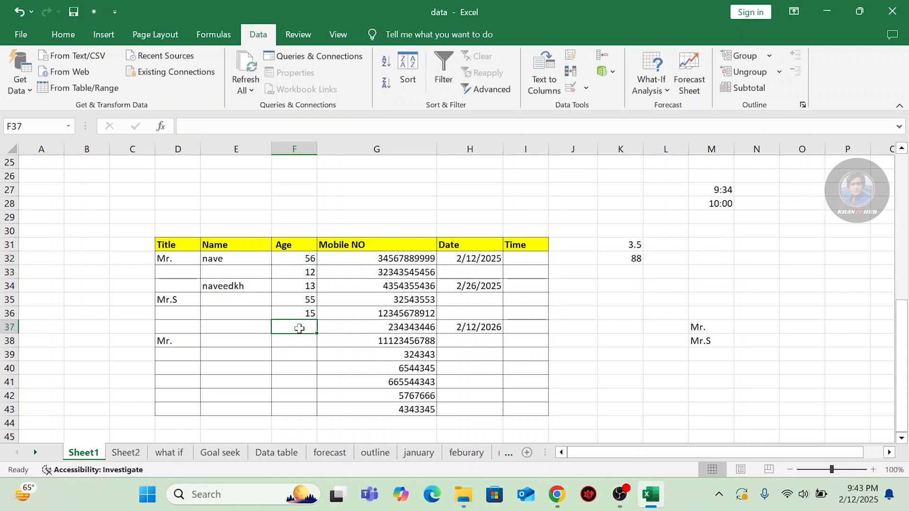
text(45)
key(Return)
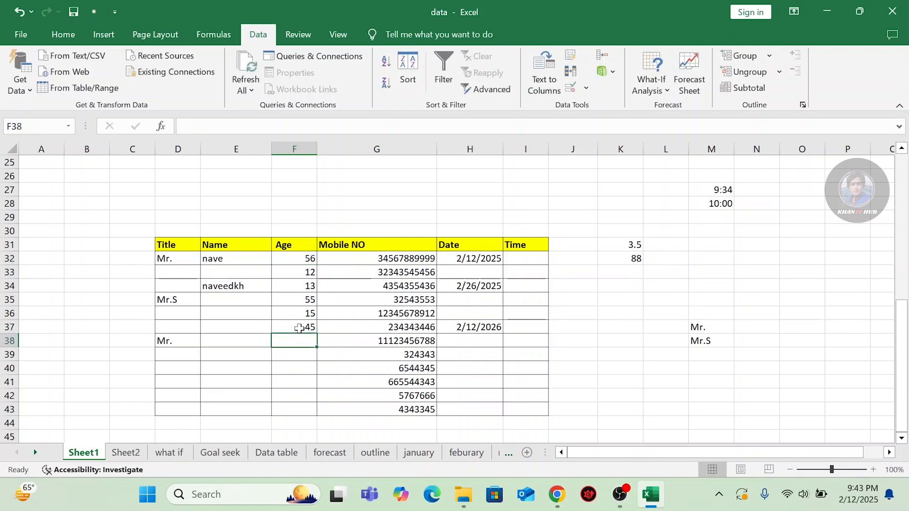
text(3)
key(Return)
text(34)
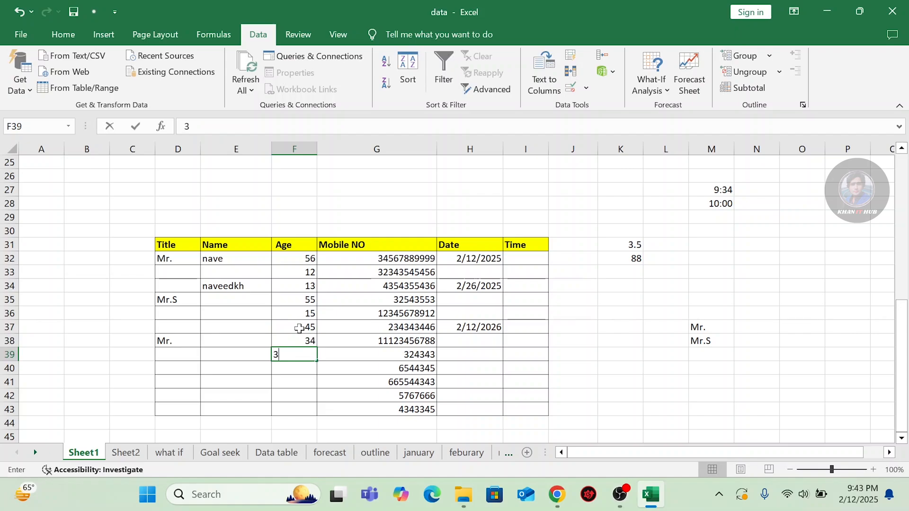
key(Return)
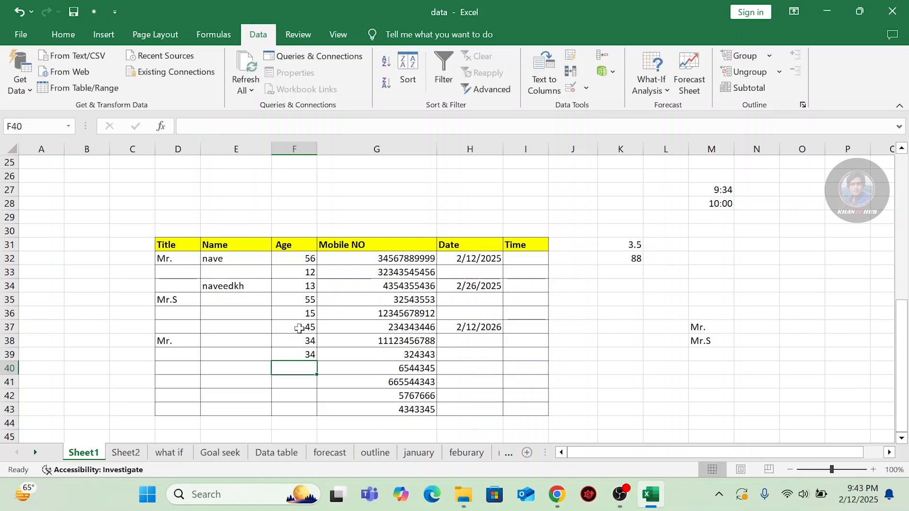
text(23)
key(Return)
text(67)
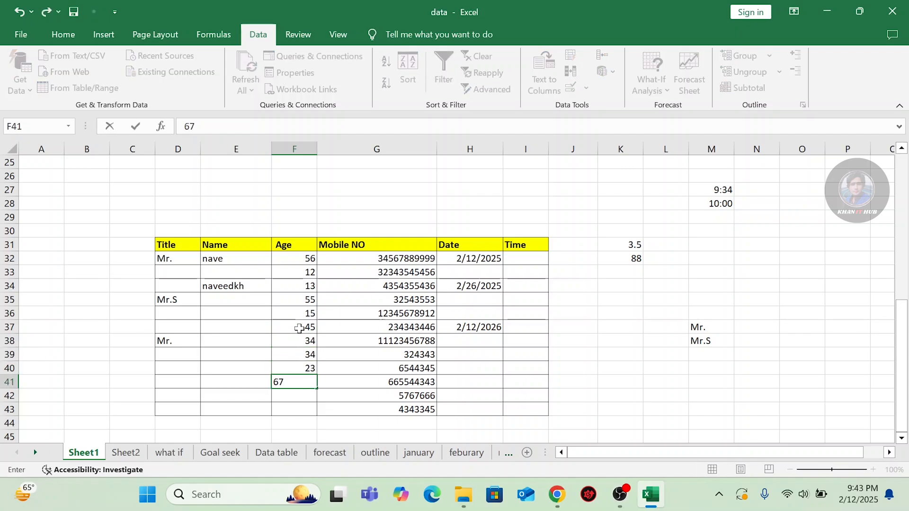
key(Return)
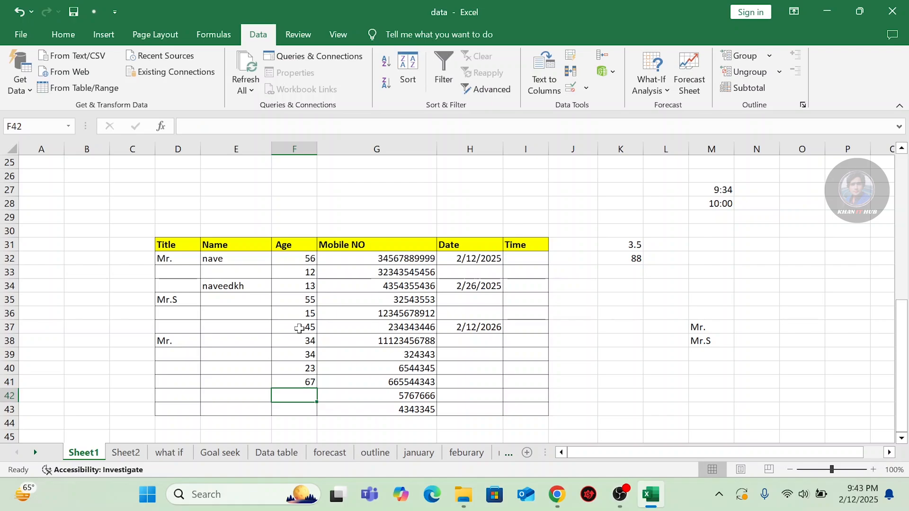
text(34)
key(Return)
text(2)
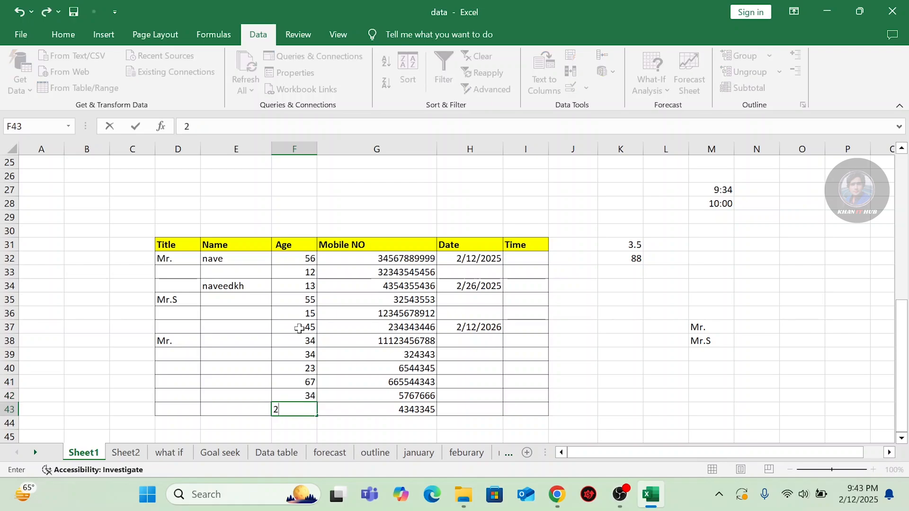
text(2)
Commit 22 in F43 and give F32:F43 a Whole number between rule, limits still blank.
click(305, 301)
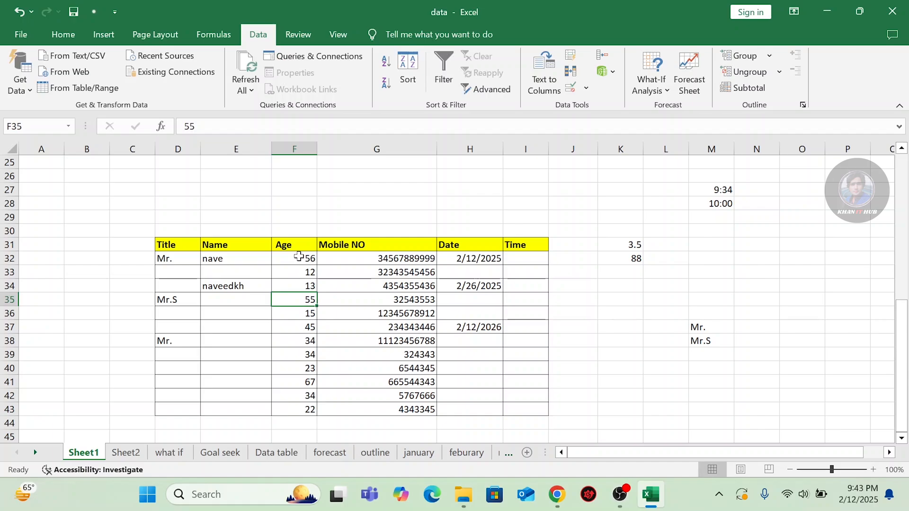
drag(299, 257, 301, 409)
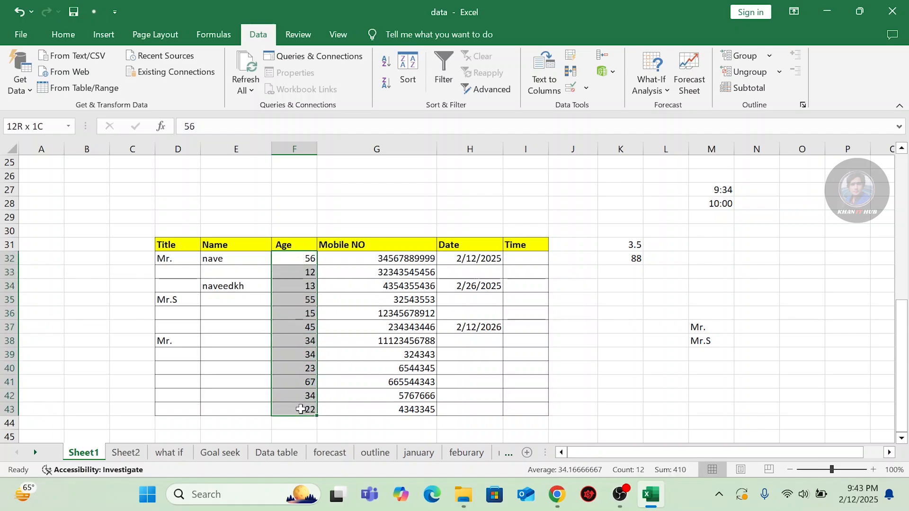
click(588, 90)
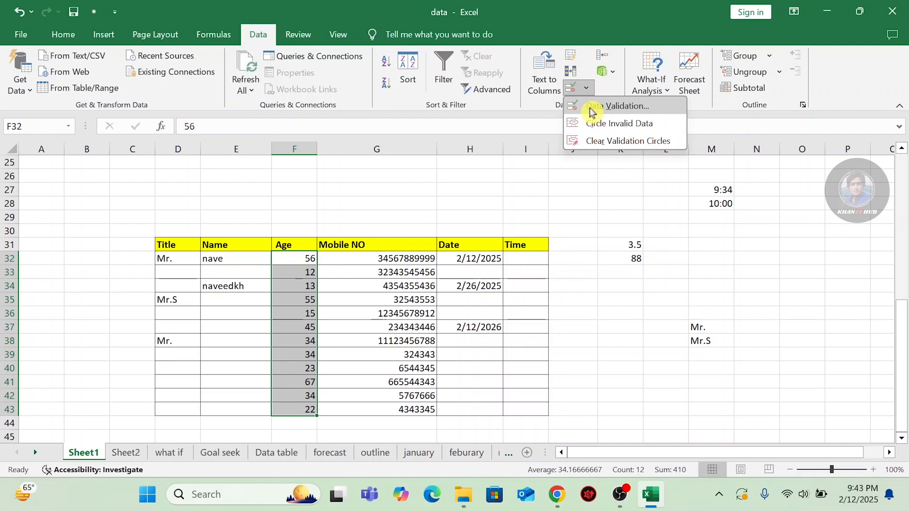
click(590, 111)
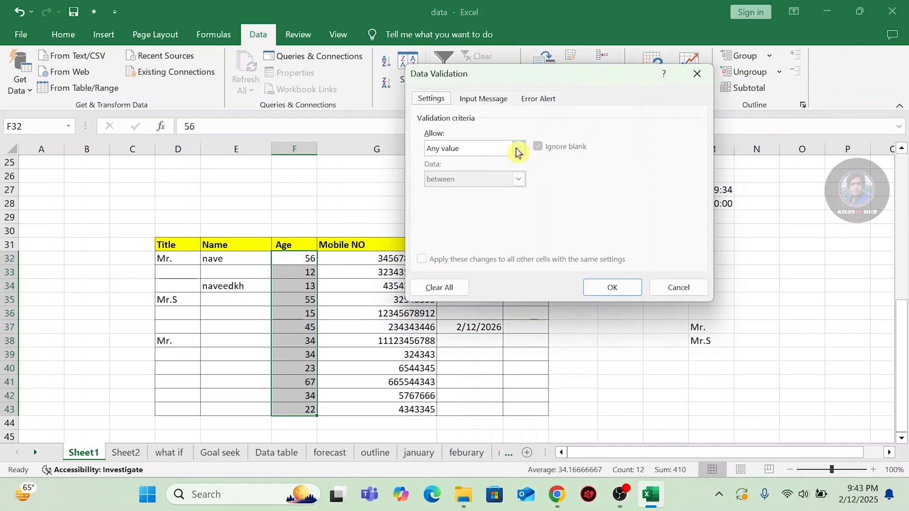
click(518, 152)
click(473, 170)
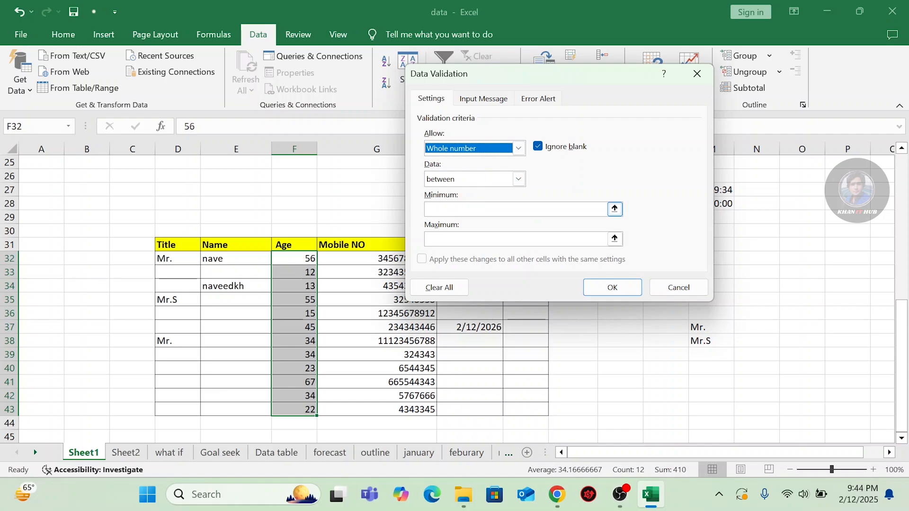
click(502, 210)
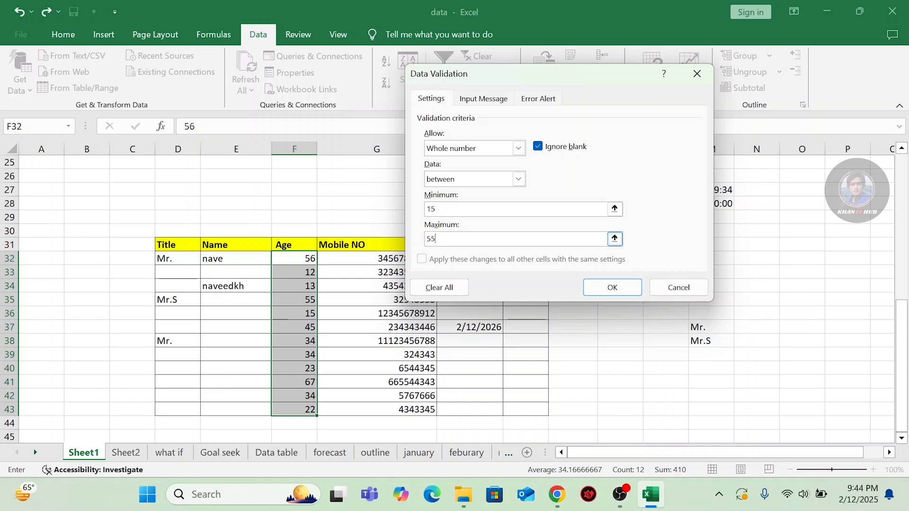
Confirm the Age rule allowing only whole numbers from 15 to 55.
click(614, 290)
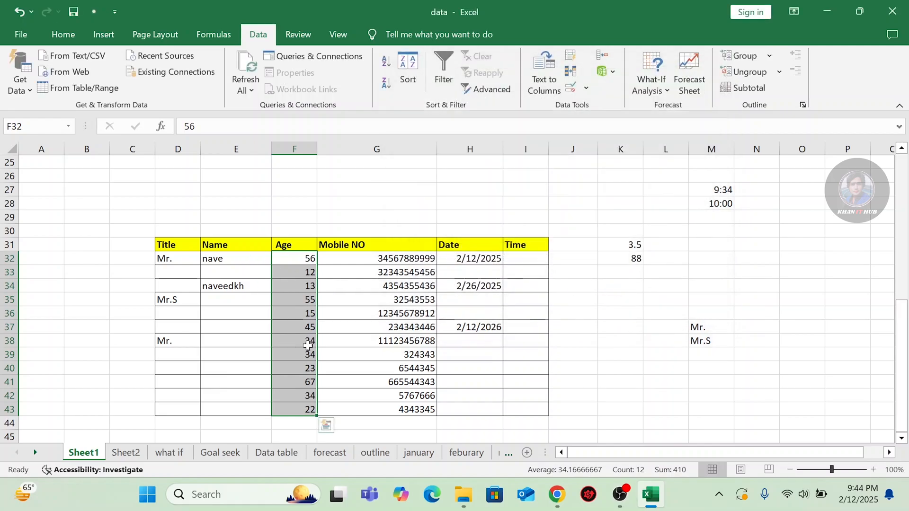
click(587, 87)
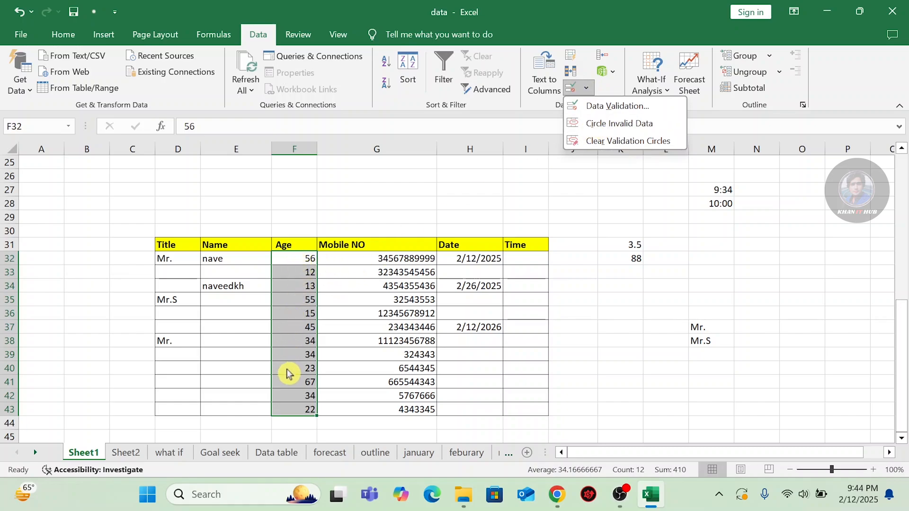
click(583, 130)
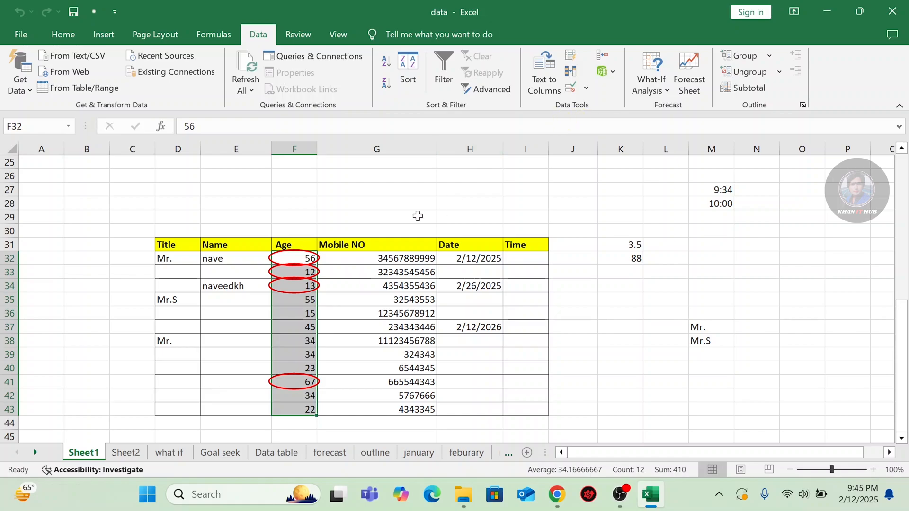
click(586, 88)
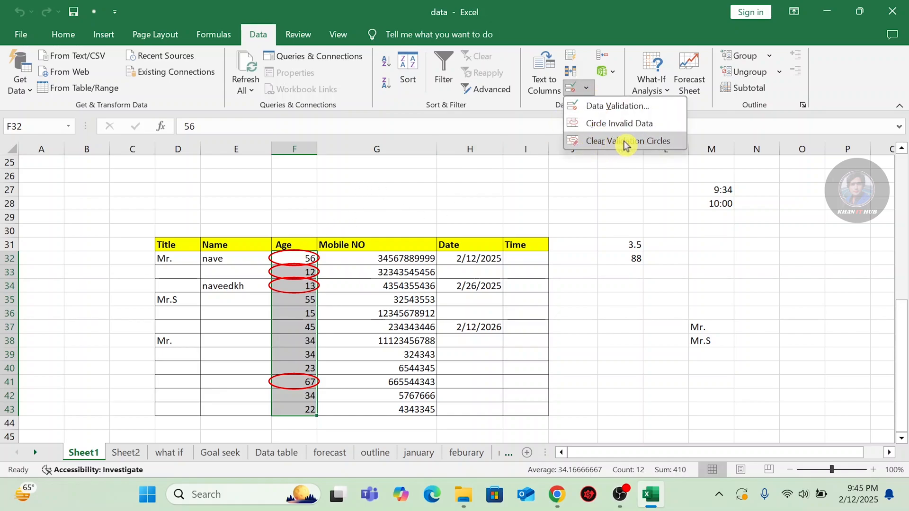
click(596, 142)
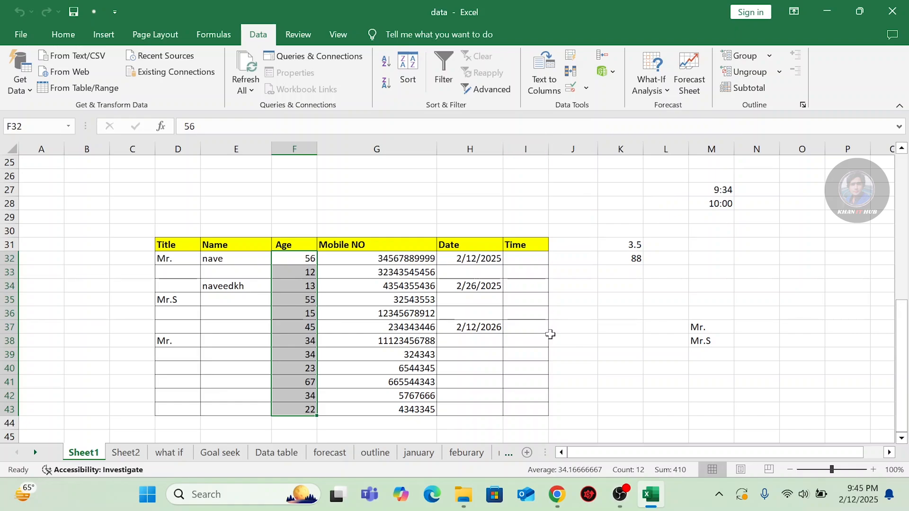
Flip through the febuary, march and january salary sheets, finishing on january.
click(527, 455)
click(511, 457)
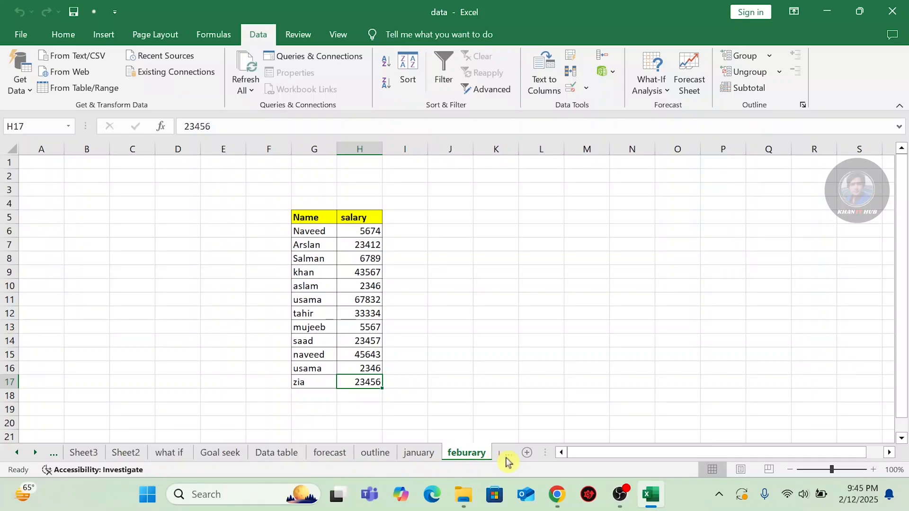
click(507, 456)
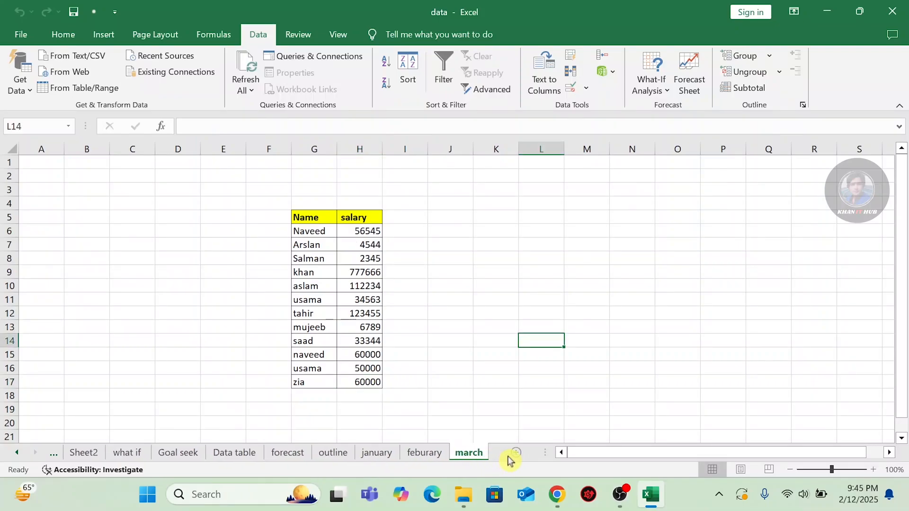
click(379, 455)
click(438, 456)
click(456, 457)
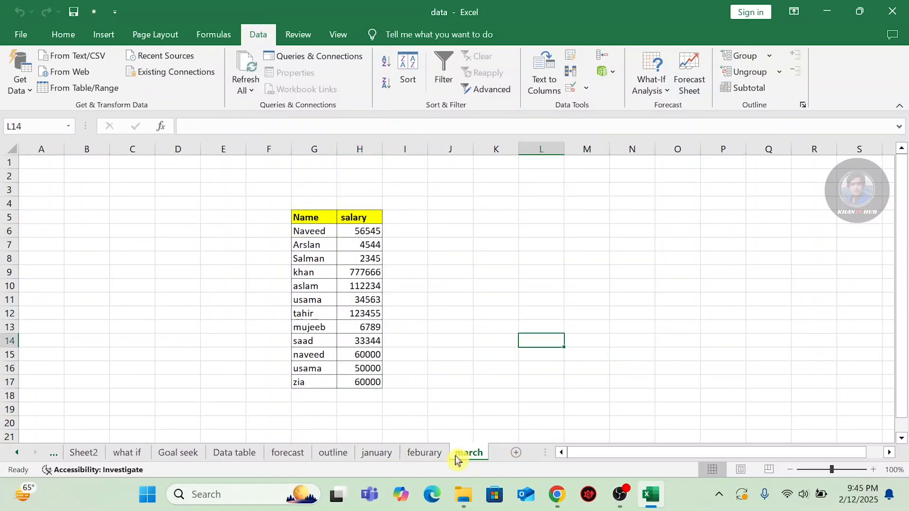
click(374, 456)
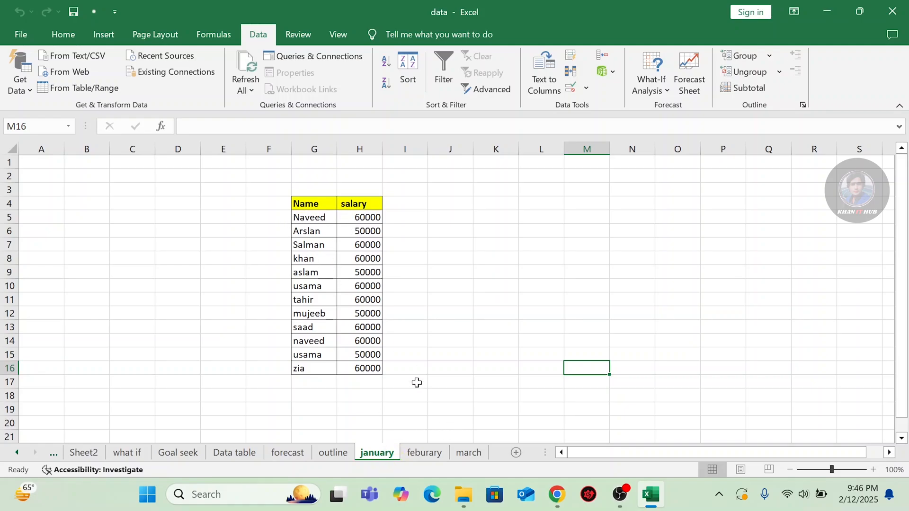
click(425, 453)
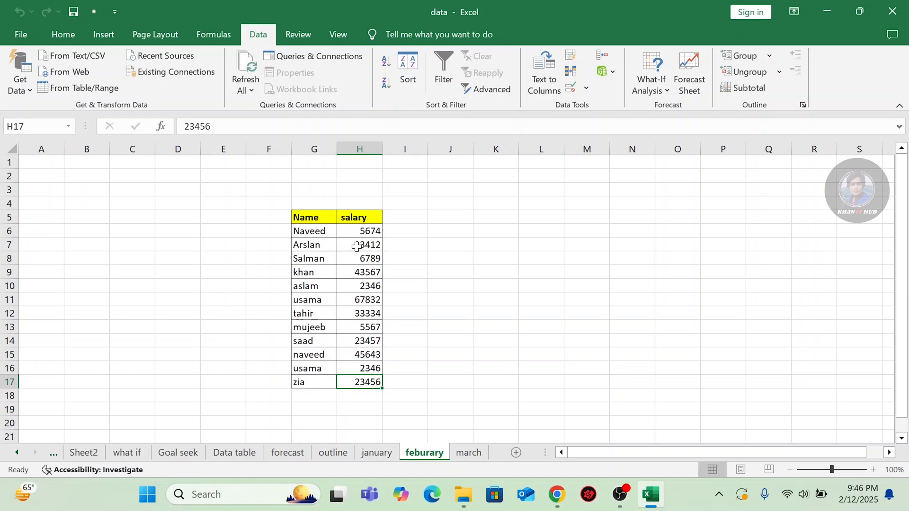
click(469, 453)
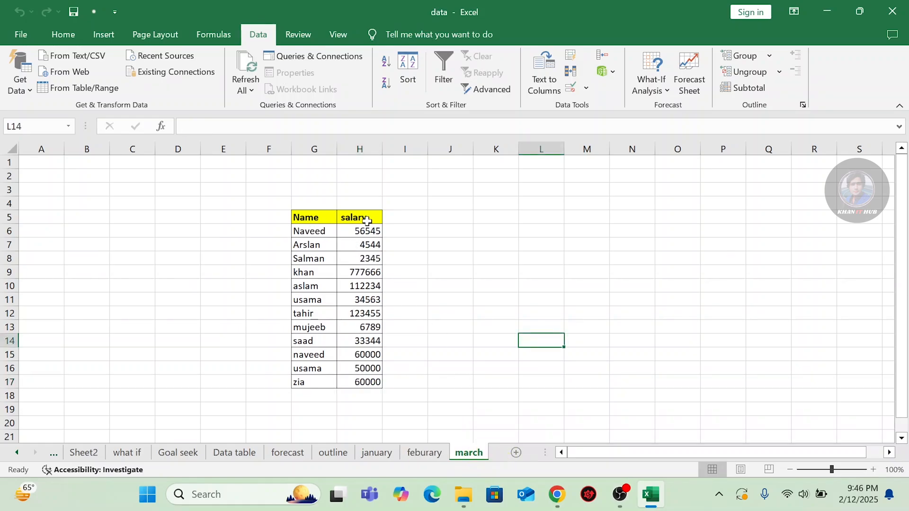
click(380, 455)
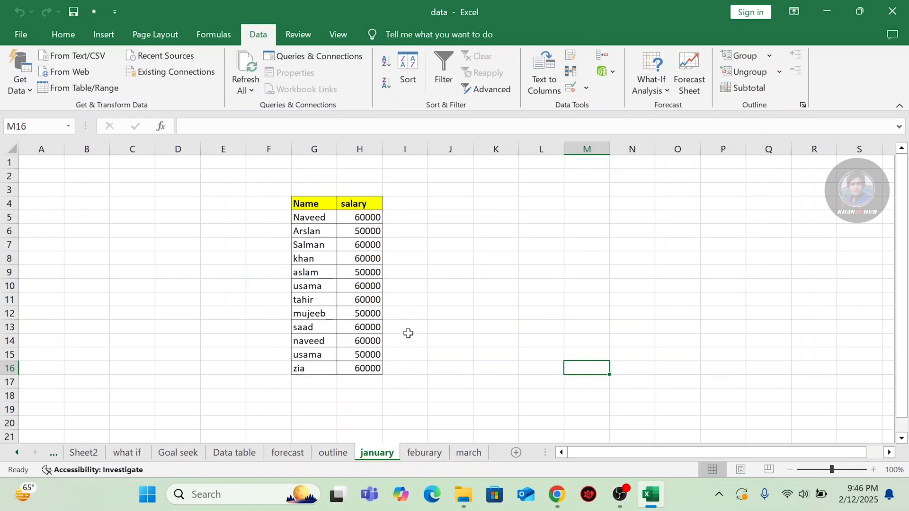
Select G4:H16 and start a Sum consolidation with the january range and left-column labels.
drag(314, 204, 367, 382)
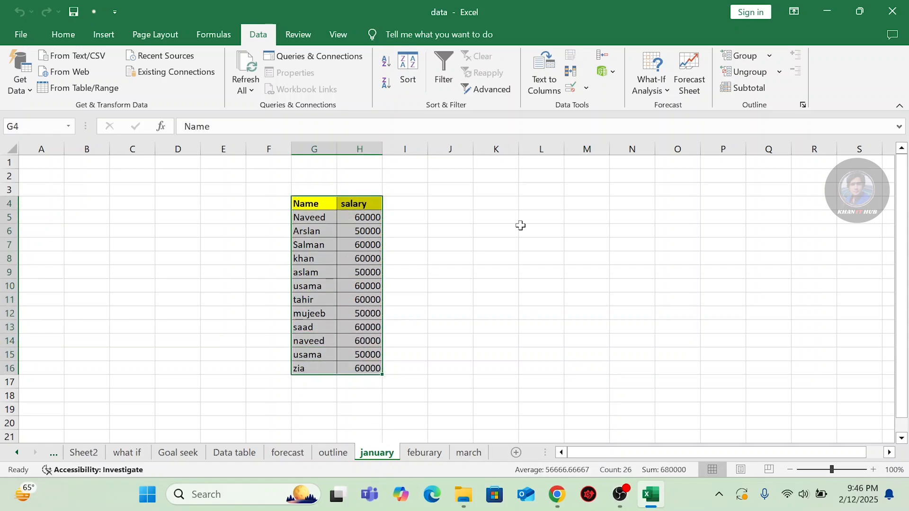
click(604, 57)
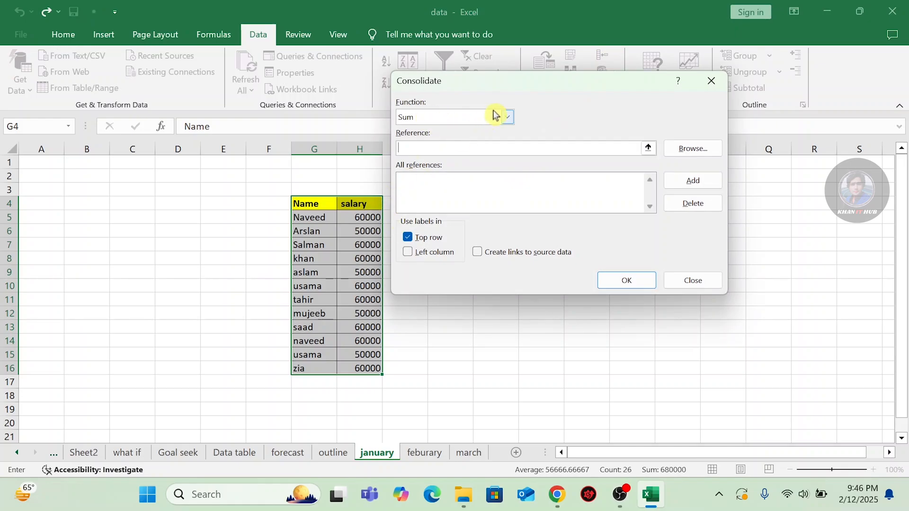
click(507, 117)
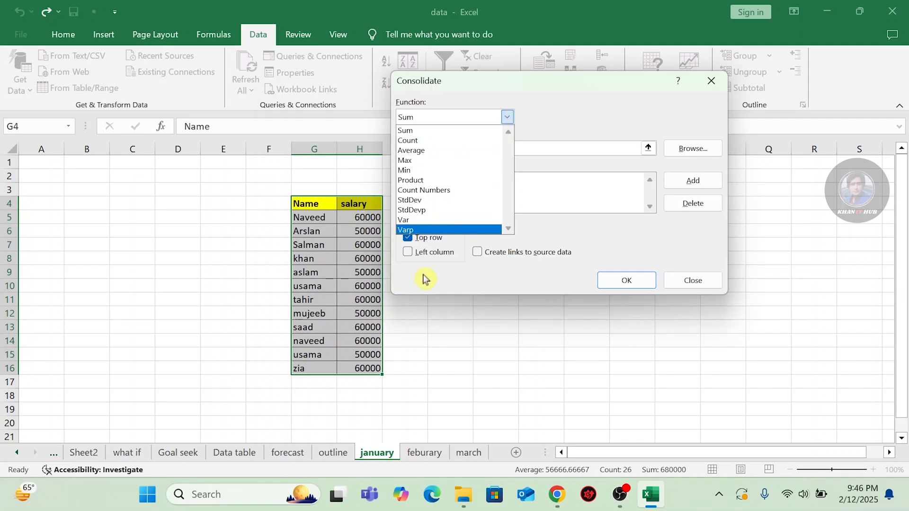
click(413, 131)
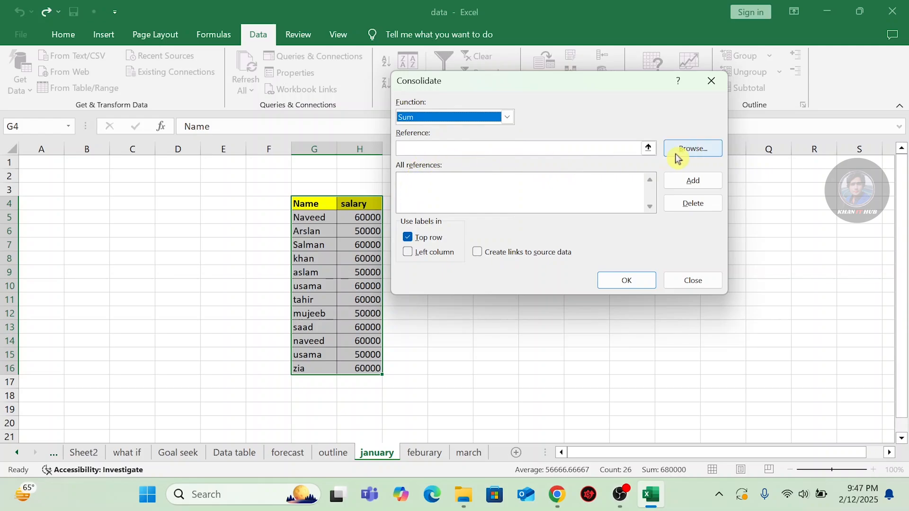
click(649, 148)
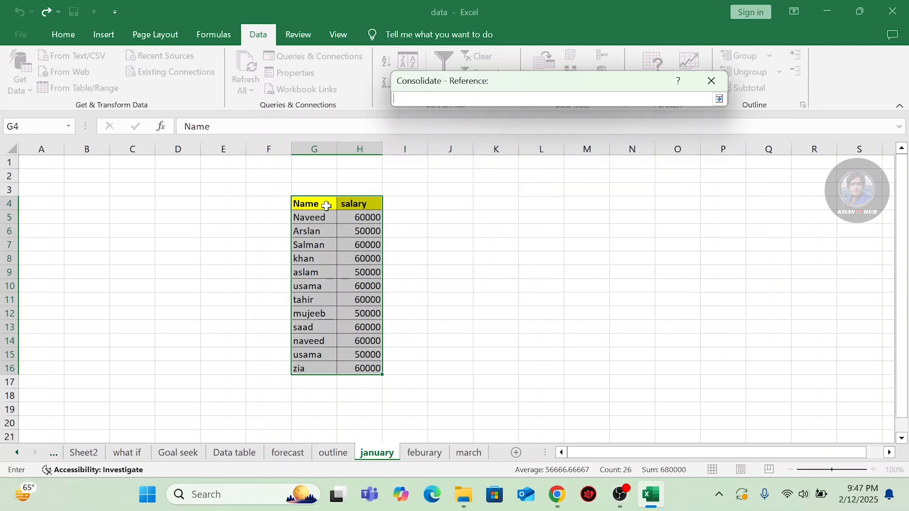
drag(308, 203, 361, 368)
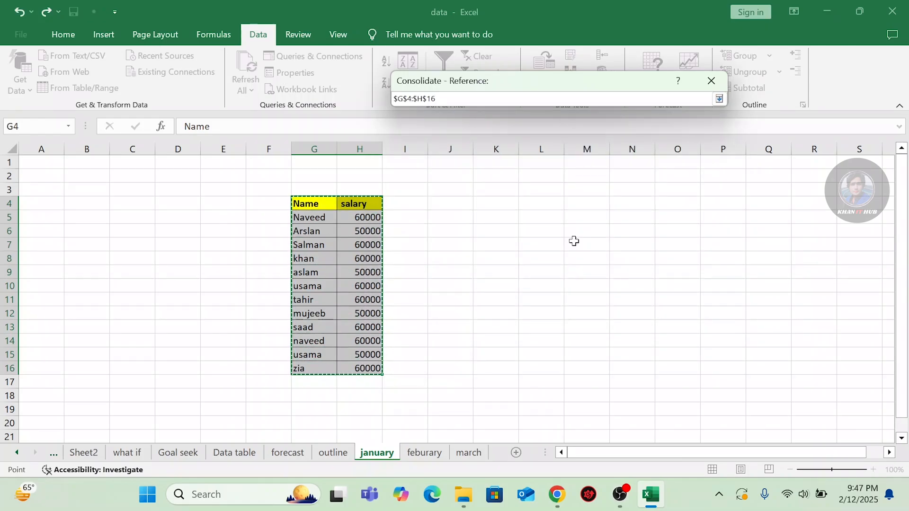
click(718, 99)
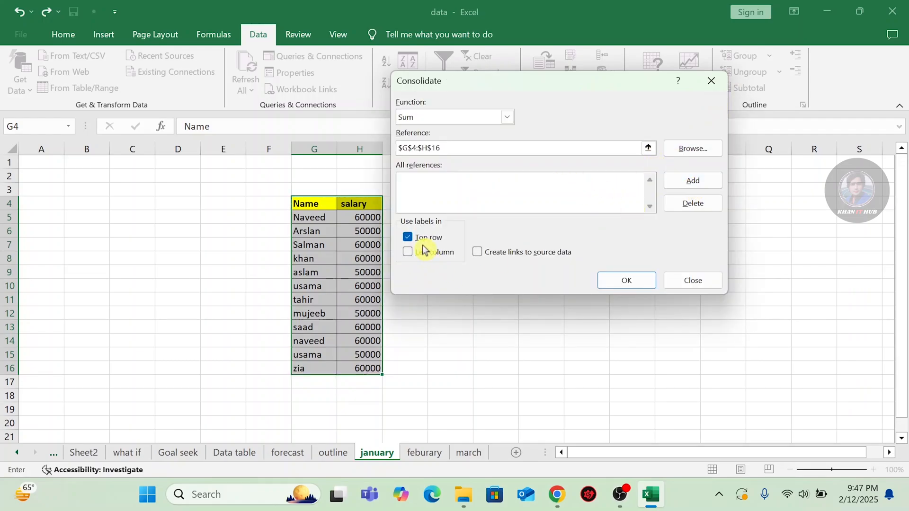
click(408, 253)
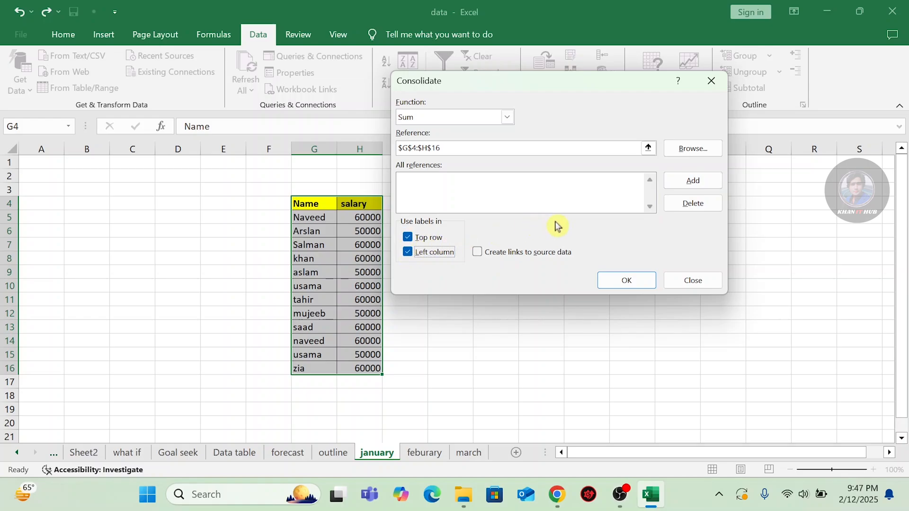
click(684, 183)
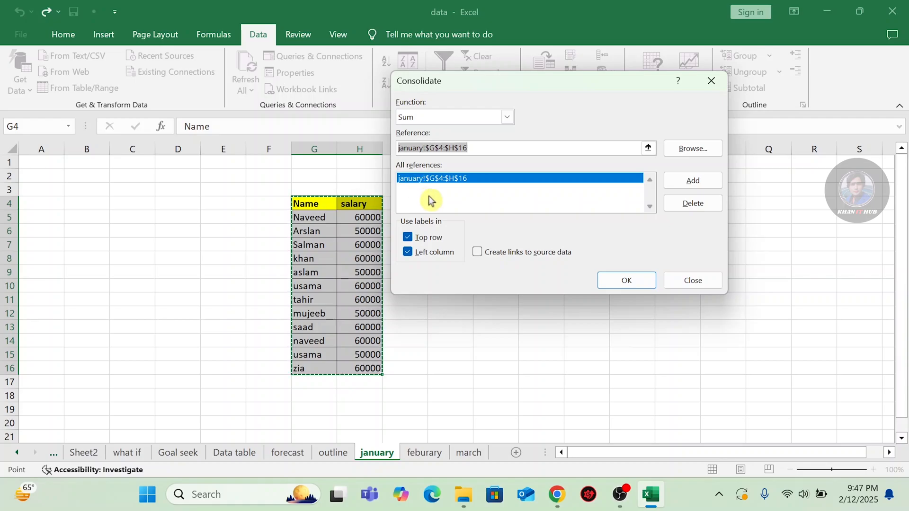
Add the febuary and march salary ranges as sources and run the consolidation.
click(424, 454)
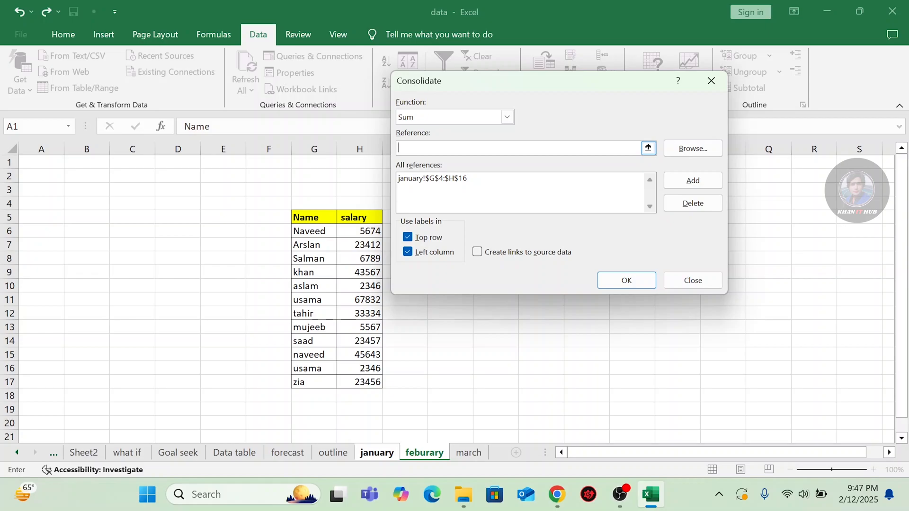
drag(328, 217, 351, 382)
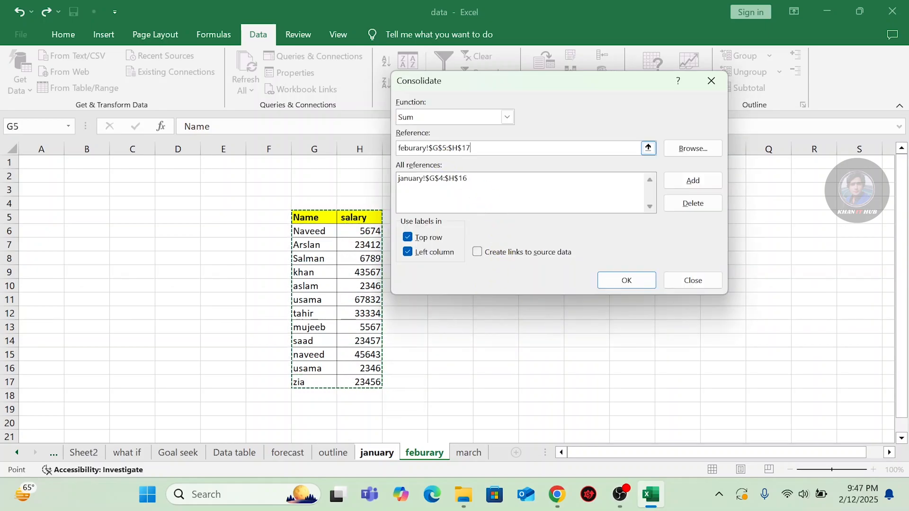
click(682, 180)
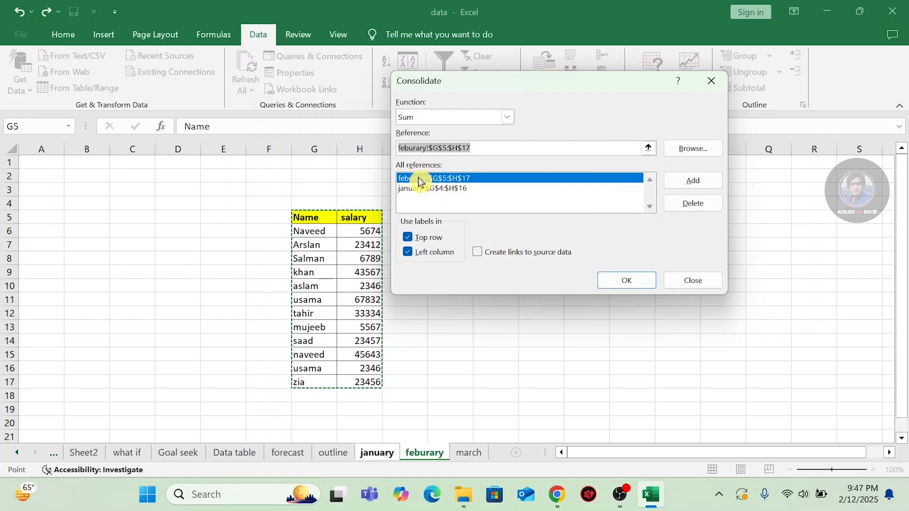
click(469, 455)
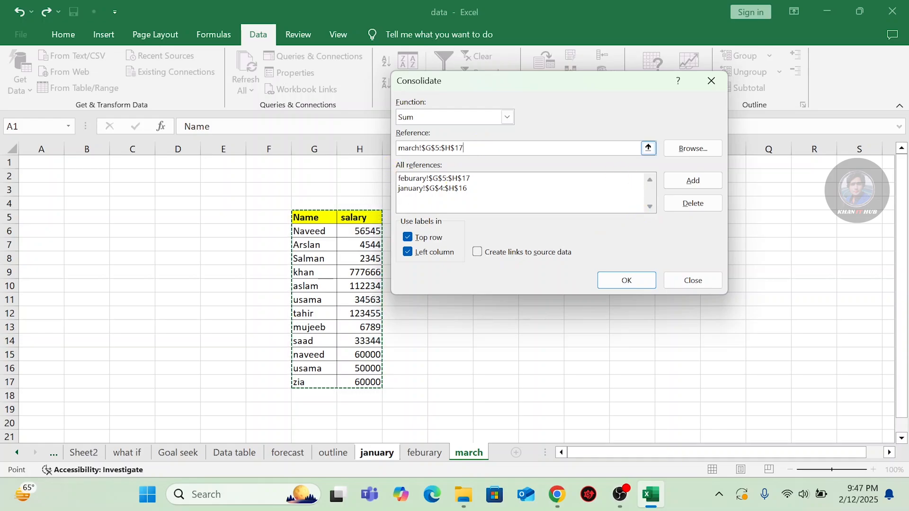
key(BackSpace)
key(BackSpace)
key(BackSpace)
key(BackSpace)
key(BackSpace)
key(BackSpace)
key(BackSpace)
key(BackSpace)
key(BackSpace)
key(BackSpace)
key(BackSpace)
key(BackSpace)
key(BackSpace)
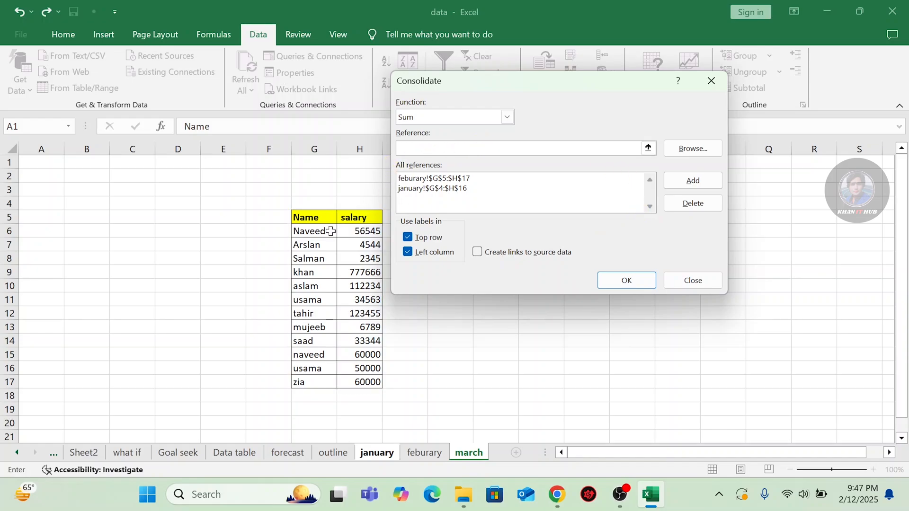
drag(306, 218, 381, 382)
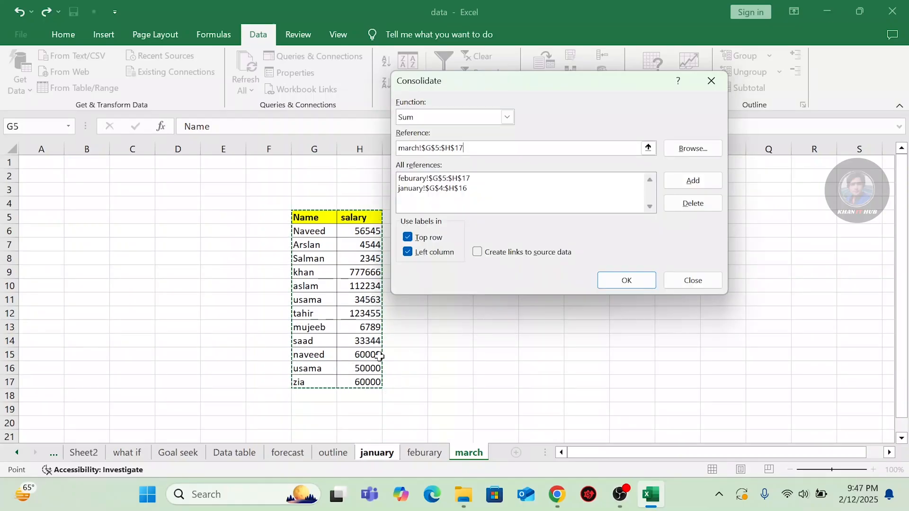
click(671, 184)
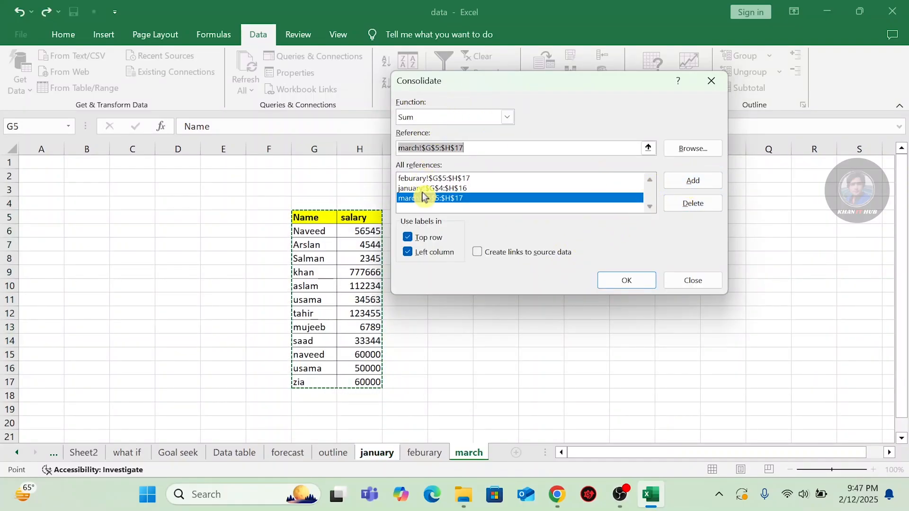
click(620, 281)
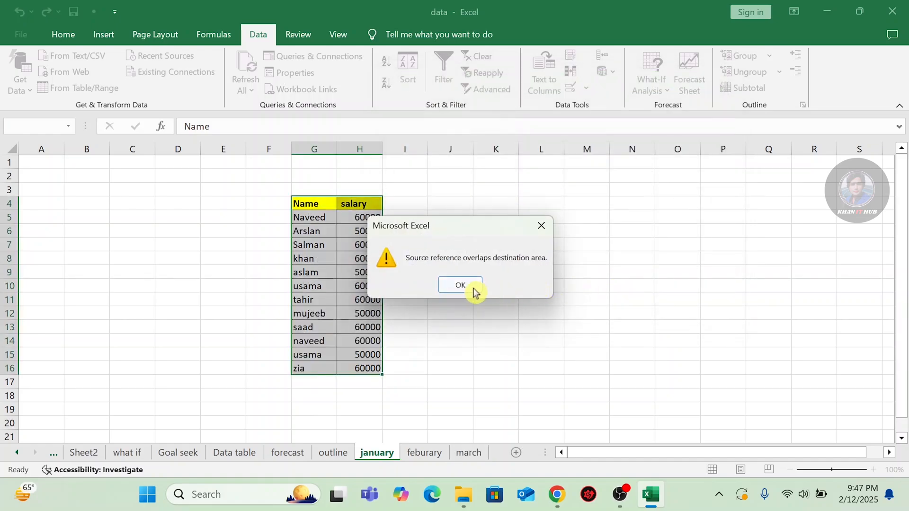
click(464, 288)
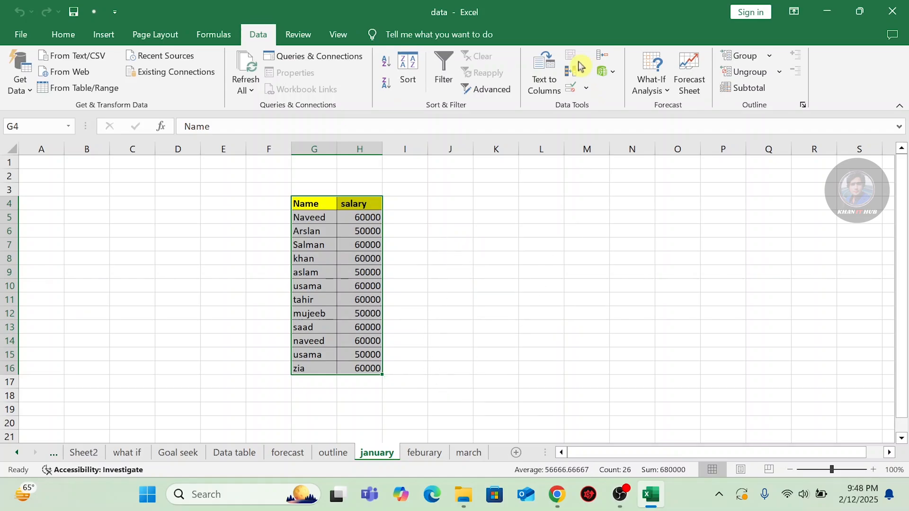
click(602, 58)
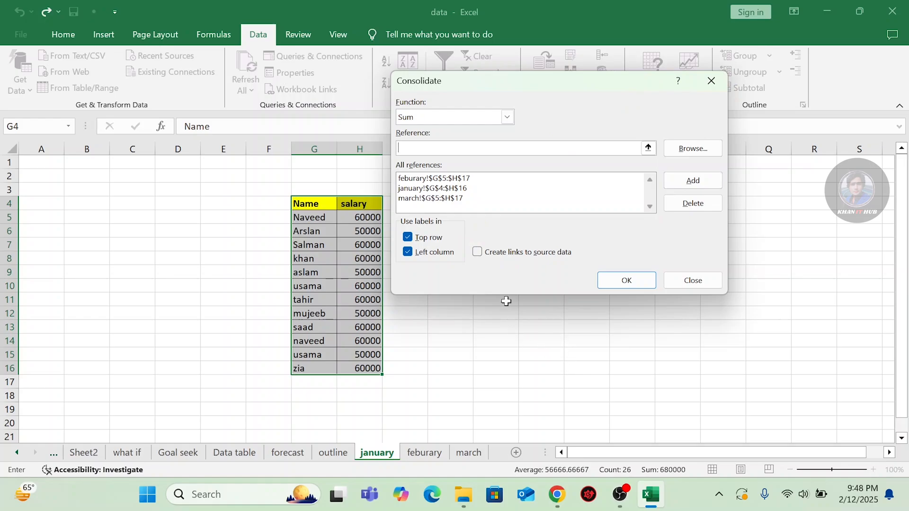
click(463, 189)
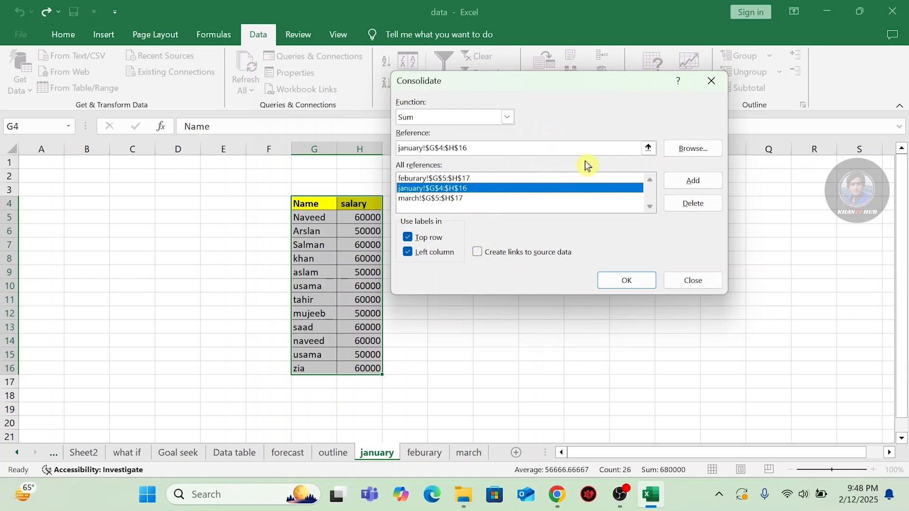
click(711, 81)
On the march sheet, select an empty output area starting at K5.
click(512, 372)
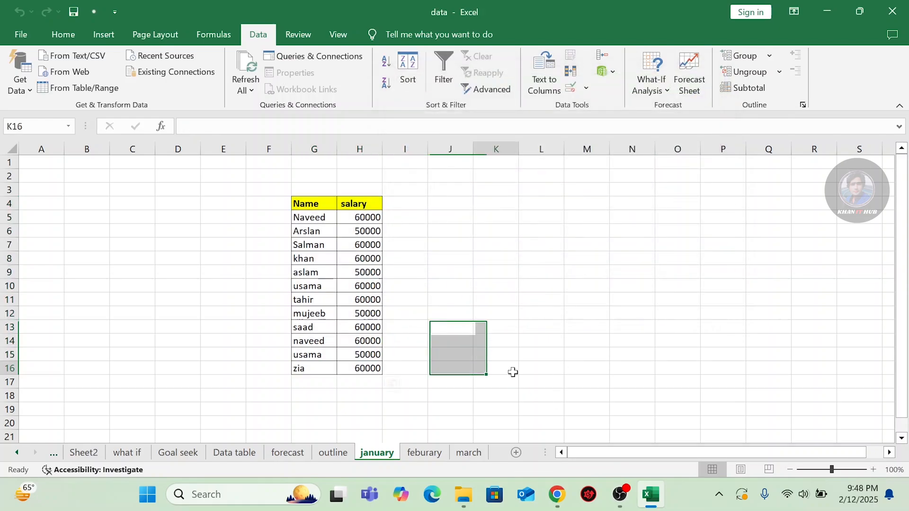
click(470, 454)
click(532, 342)
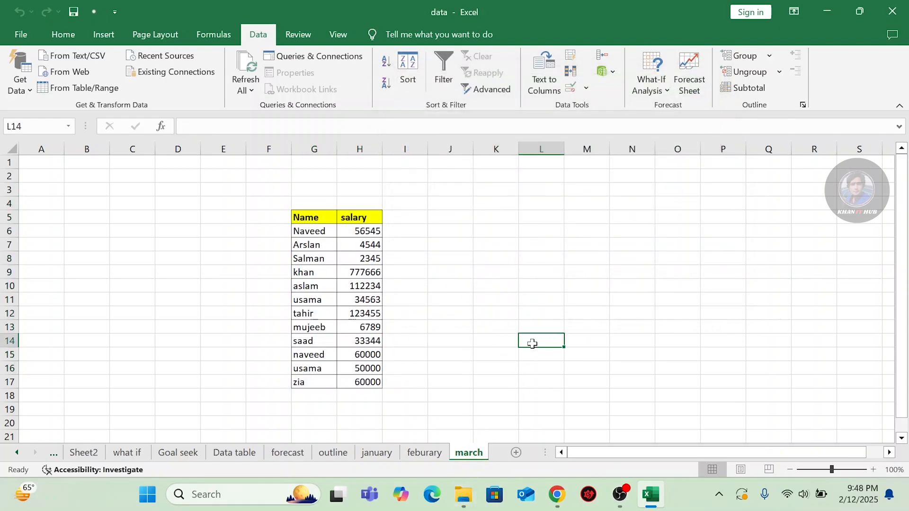
click(512, 286)
mouse_move(505, 283)
mouse_down()
mouse_move(608, 309)
mouse_move(606, 329)
mouse_move(568, 351)
mouse_up()
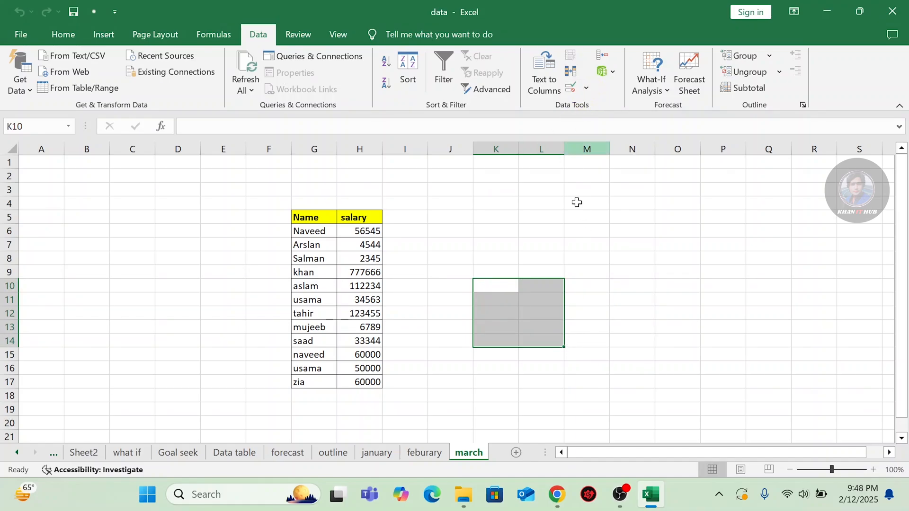
click(456, 258)
drag(492, 213, 601, 426)
Consolidate the salaries by name with Sum into K5, italic and underlined.
click(602, 56)
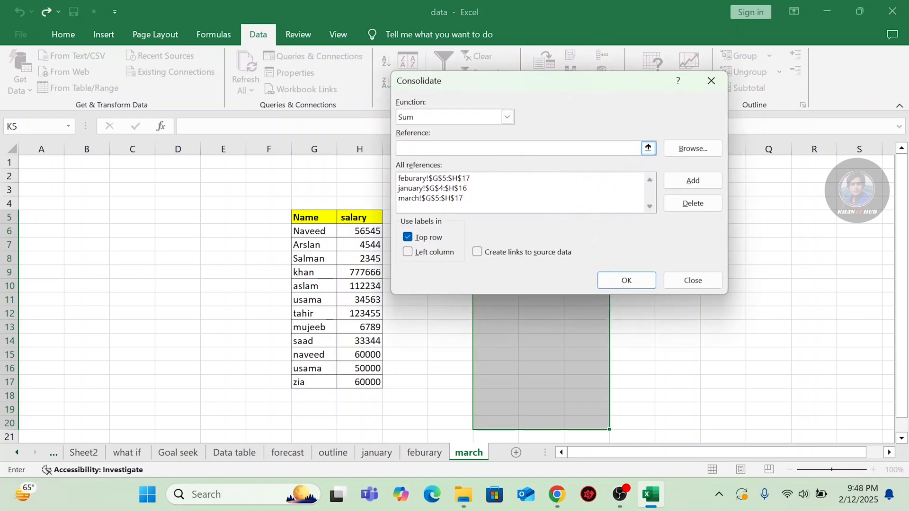
click(407, 252)
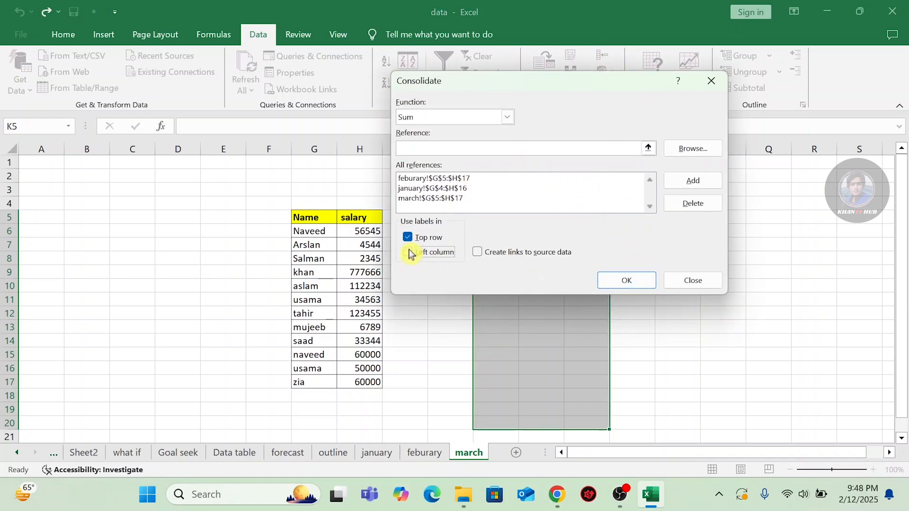
click(612, 278)
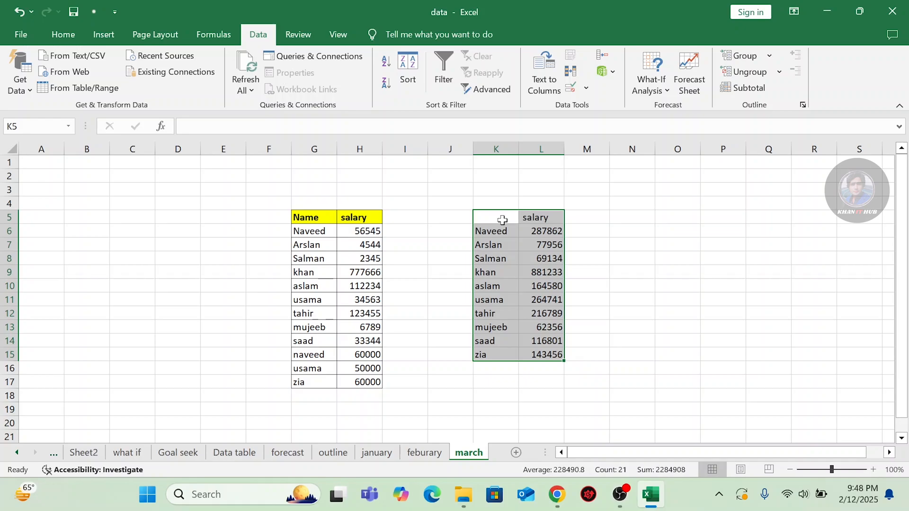
key(ctrl+i)
key(ctrl+u)
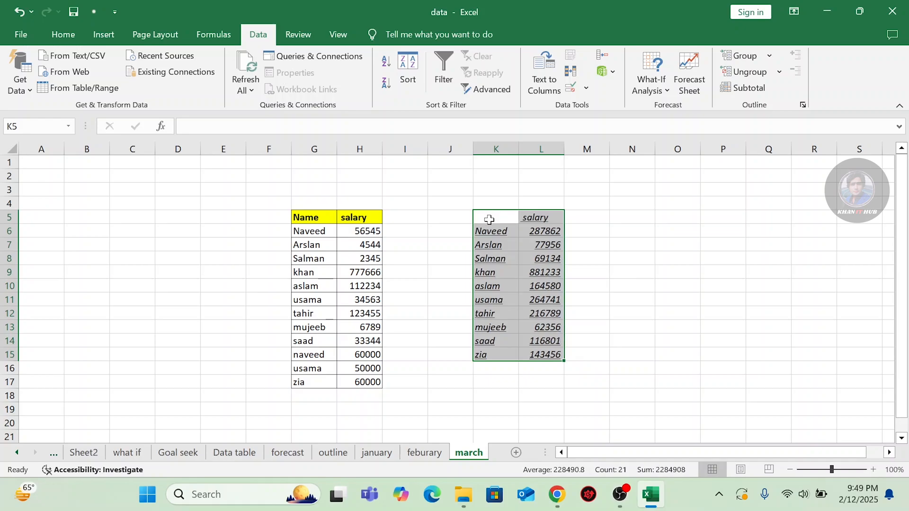
Type the heading Name into cell K5.
click(489, 219)
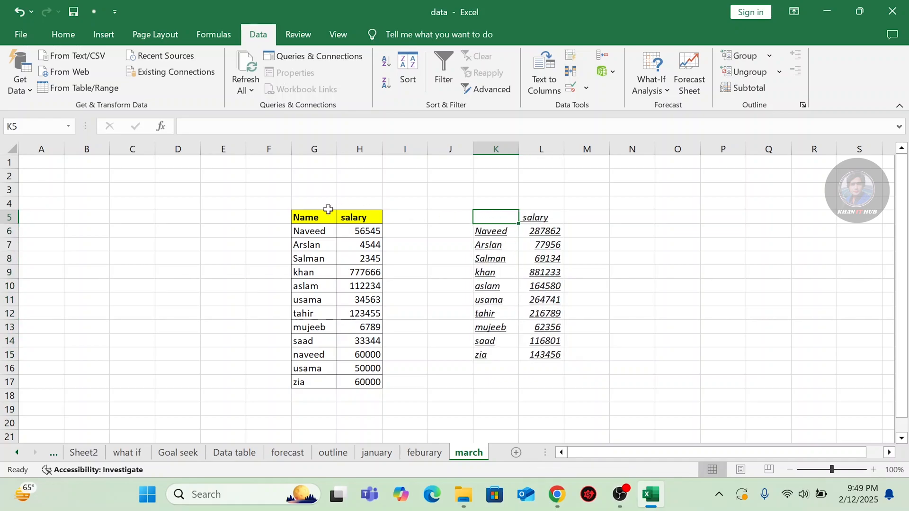
key(BackSpace)
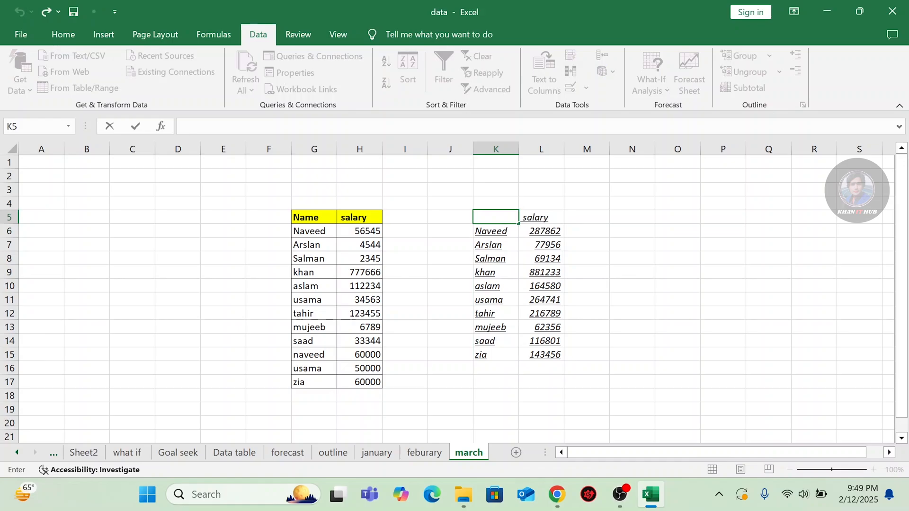
text(Name)
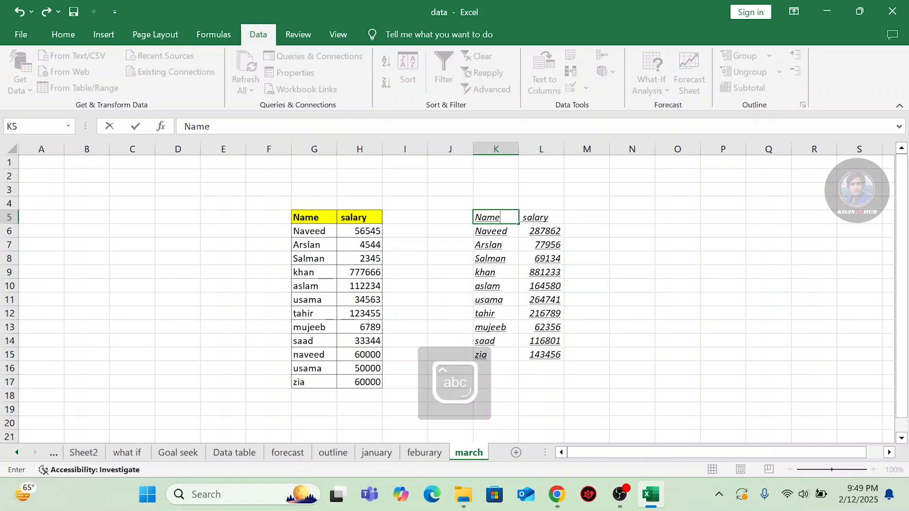
click(501, 248)
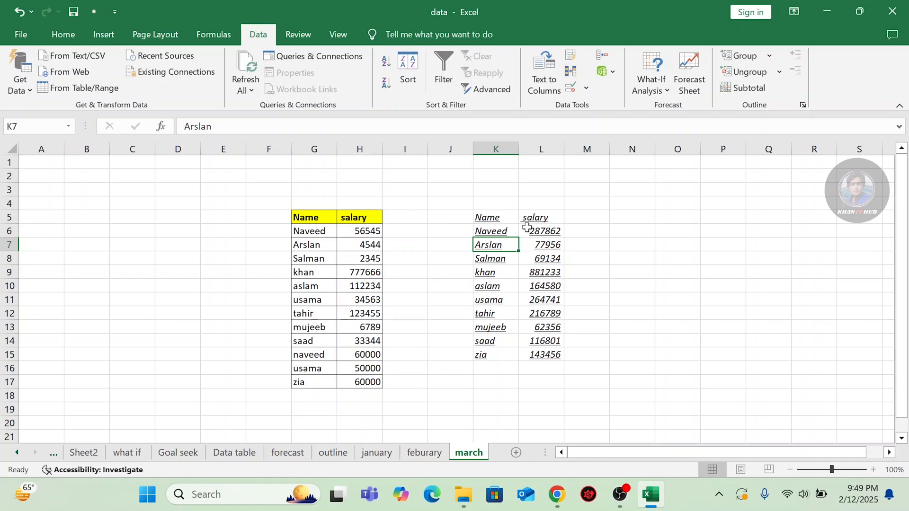
Check the Naveed, Arslan and Salman entries in K6 to K8.
click(494, 232)
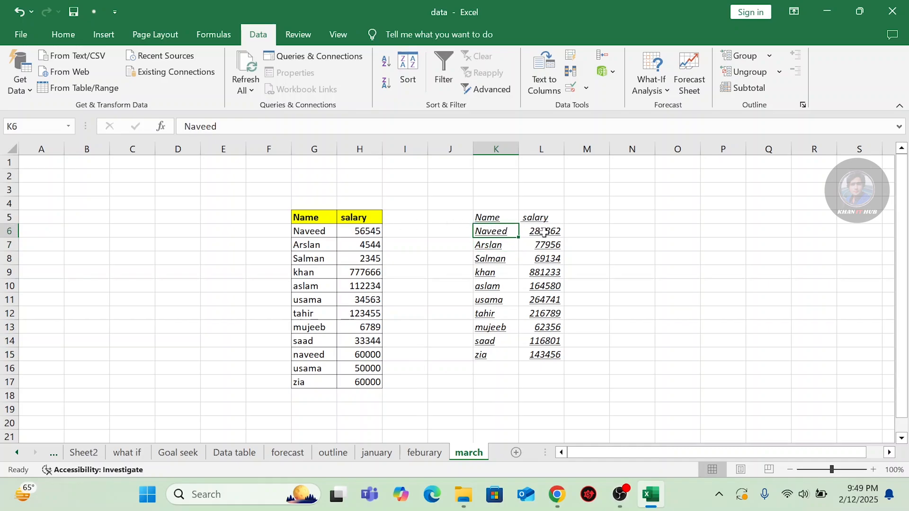
click(490, 247)
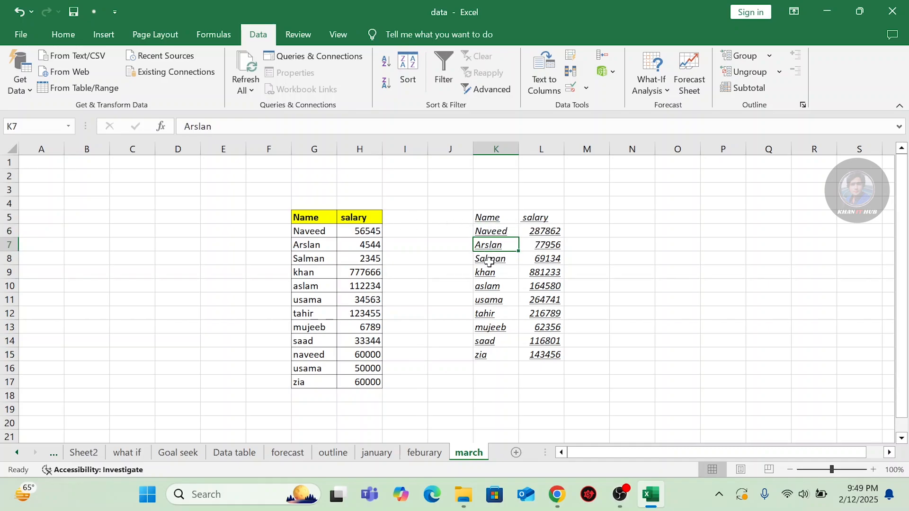
click(489, 260)
click(492, 236)
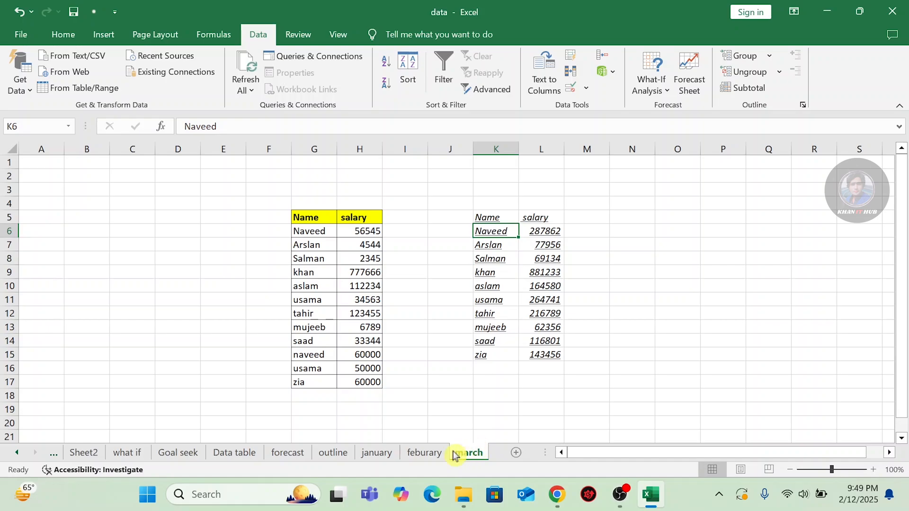
Dismiss the chat notification and reopen Consolidate on the march sheet to review its ranges.
click(377, 453)
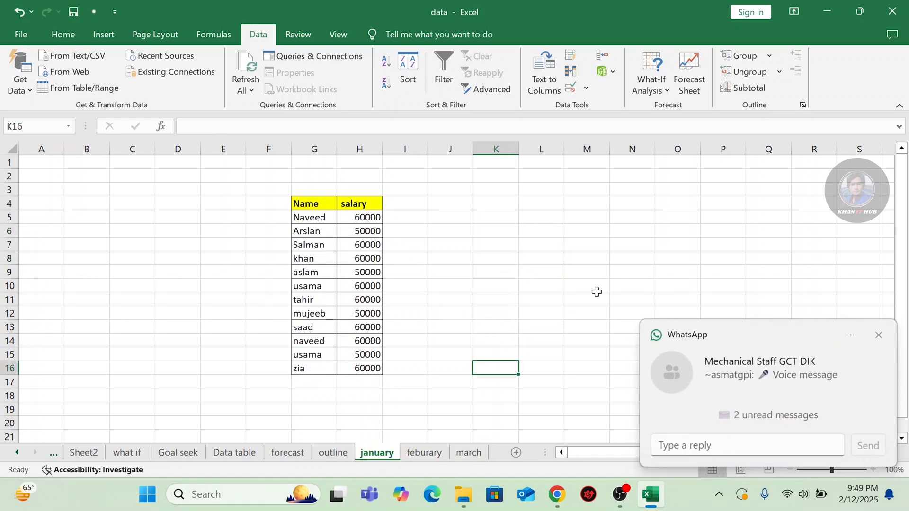
click(878, 335)
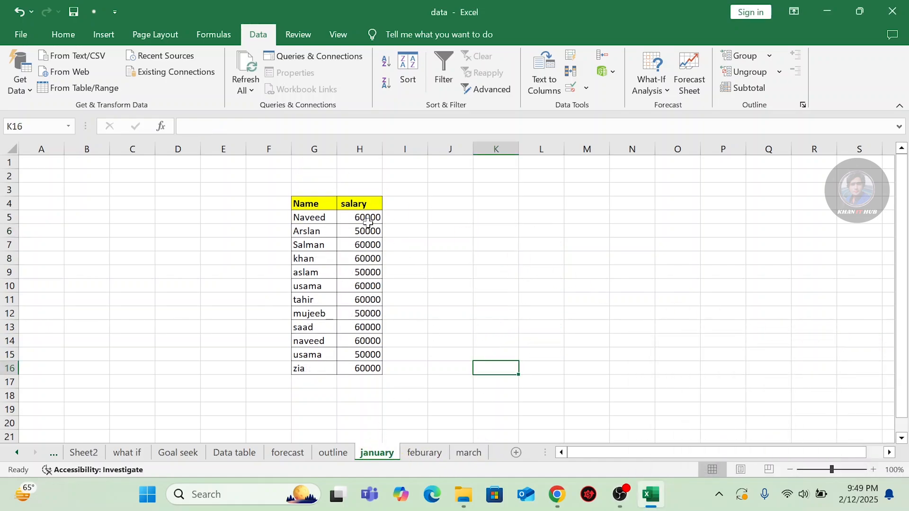
click(476, 452)
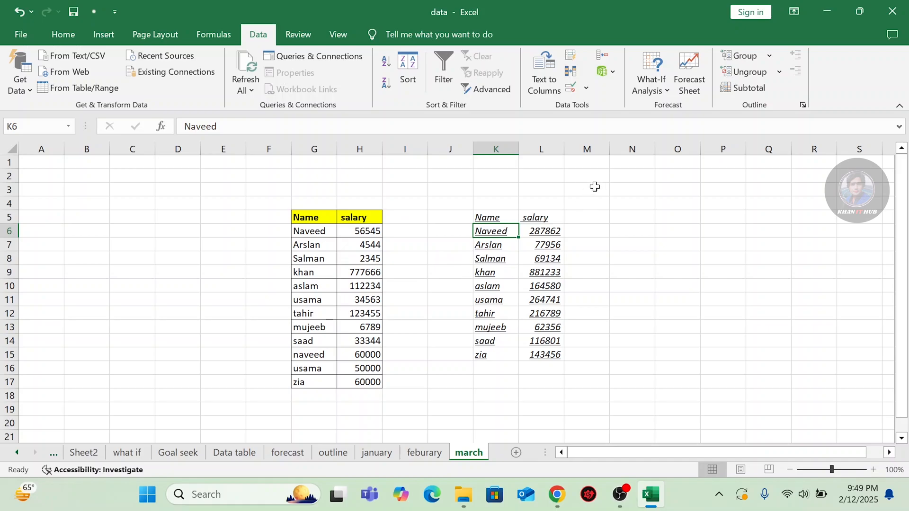
click(605, 57)
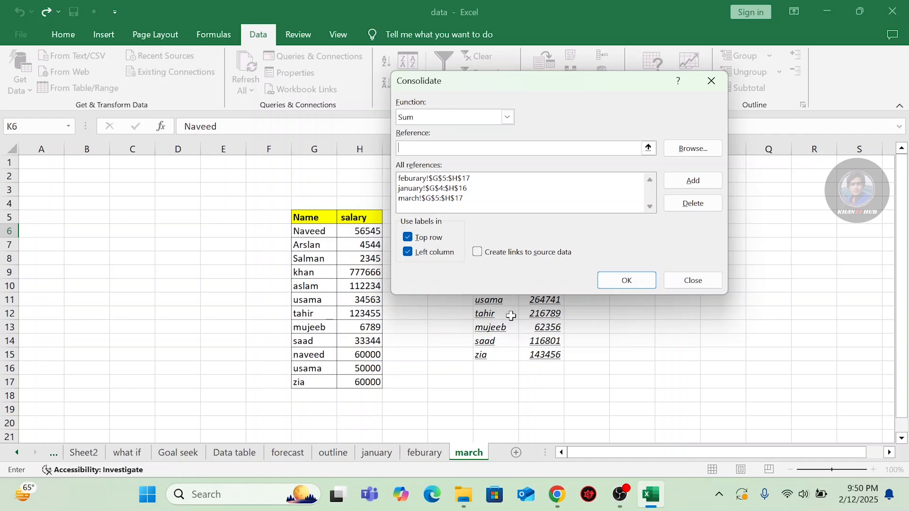
Close Consolidate, glance at the Data Model options, and dismiss the chat notification.
click(697, 283)
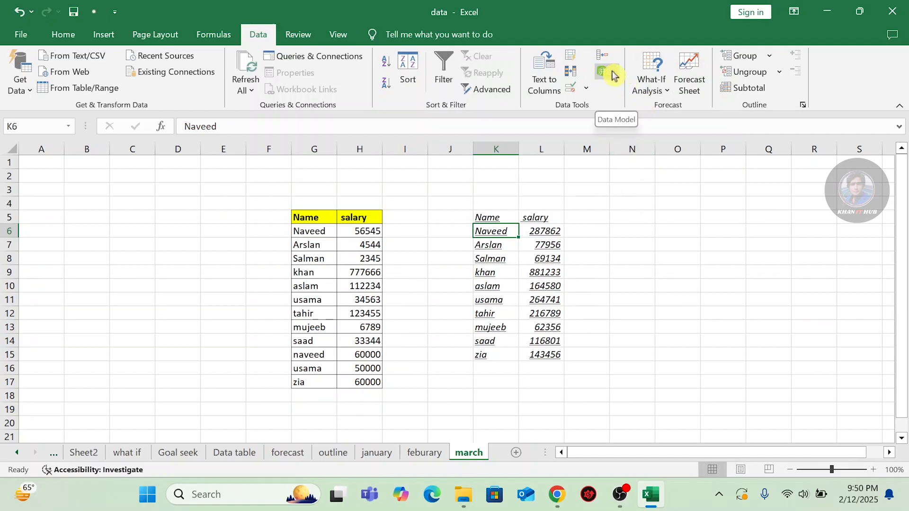
click(612, 74)
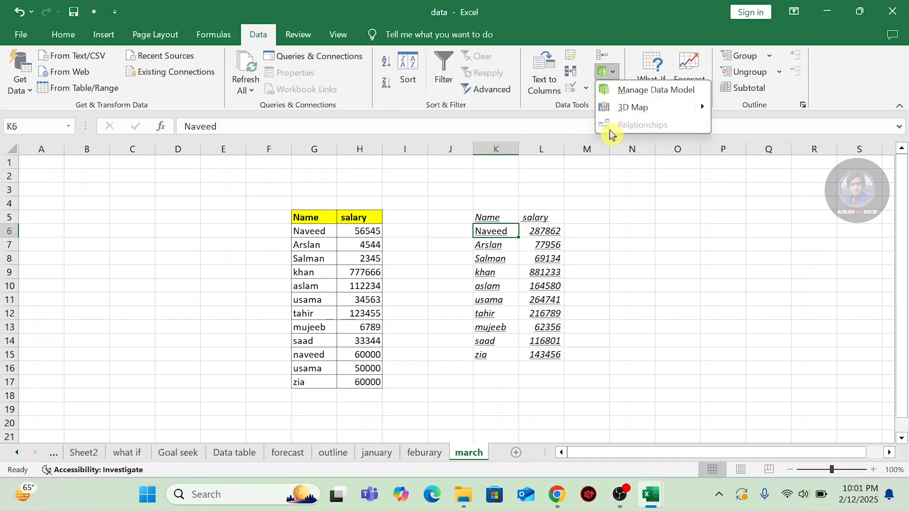
click(589, 223)
click(879, 331)
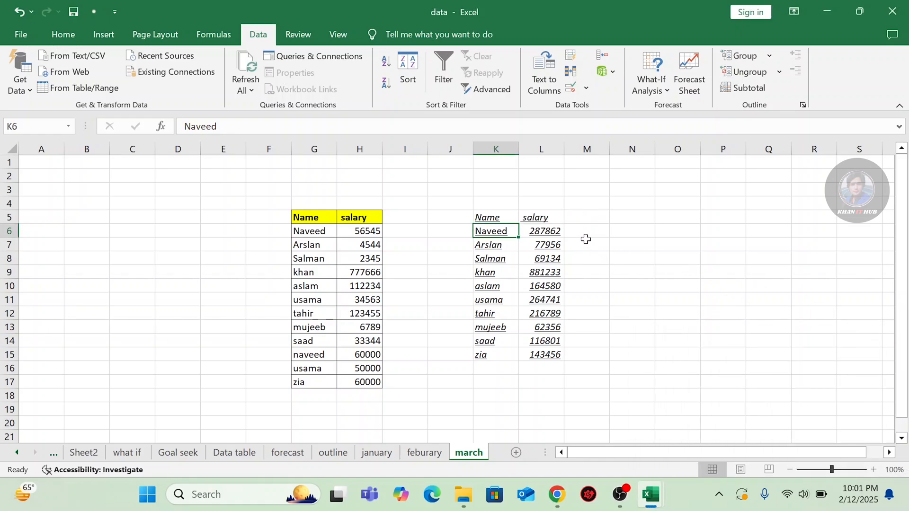
click(893, 12)
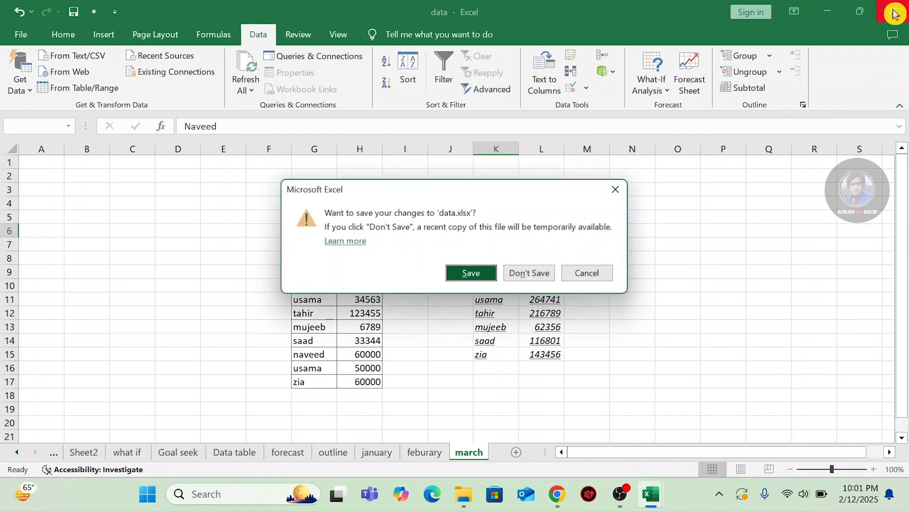
click(528, 272)
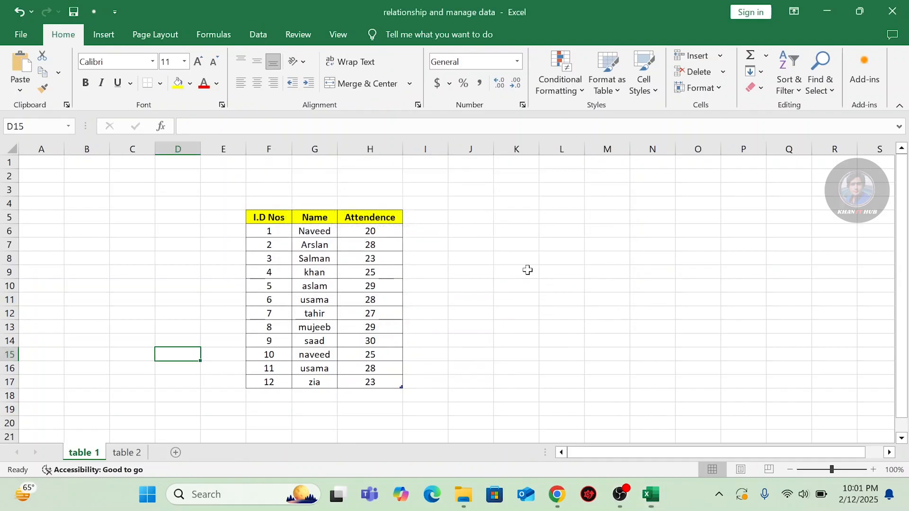
click(893, 13)
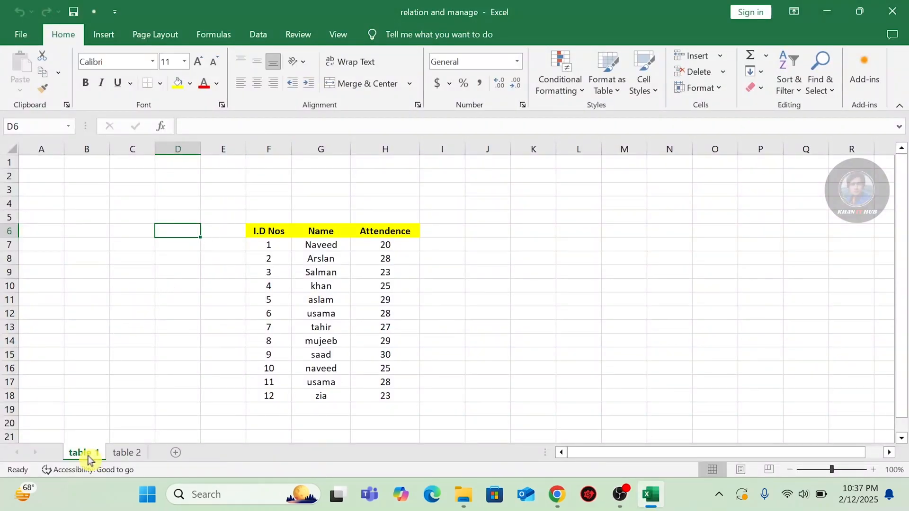
click(119, 456)
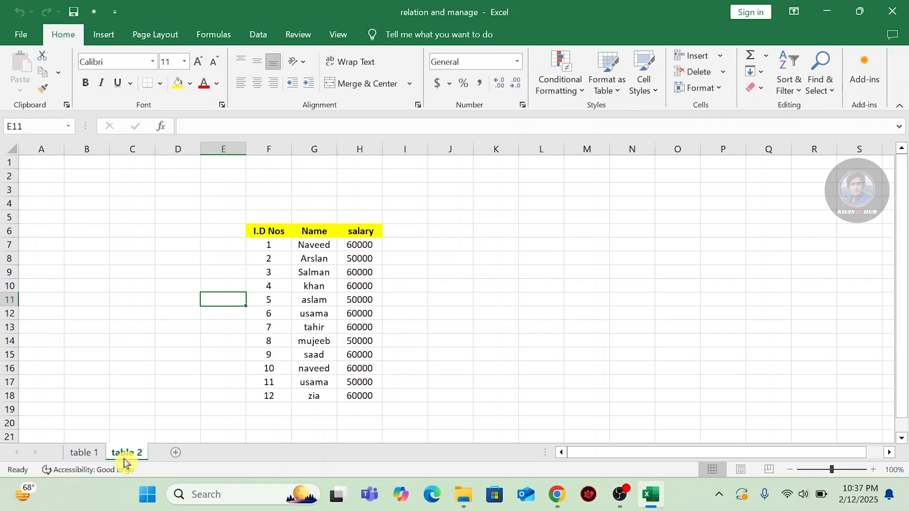
click(84, 455)
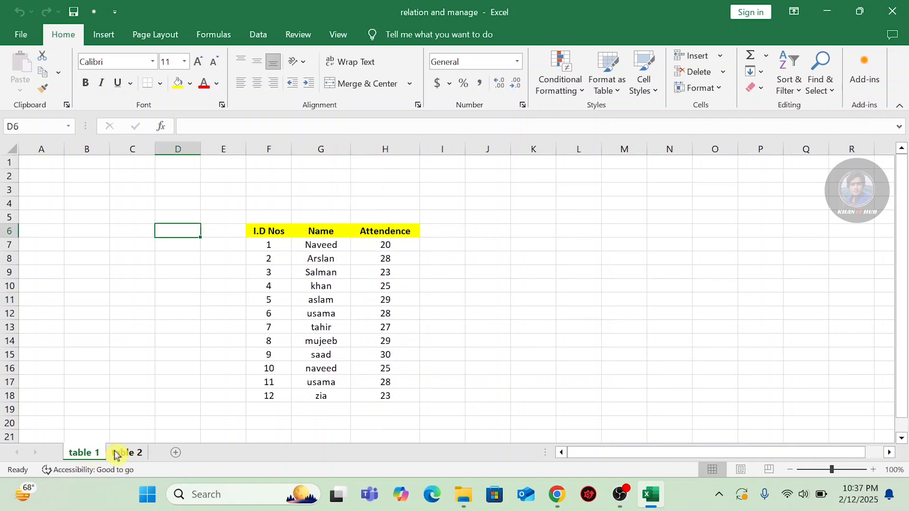
right_click(87, 454)
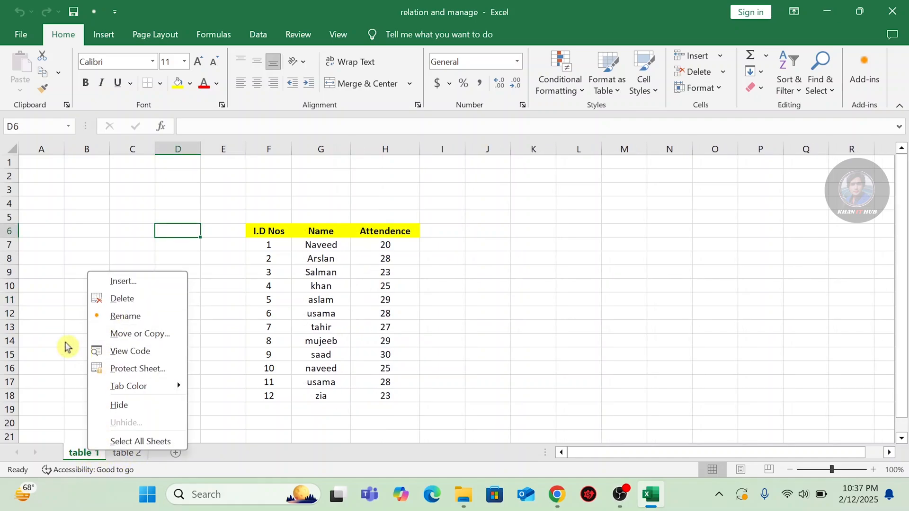
click(65, 342)
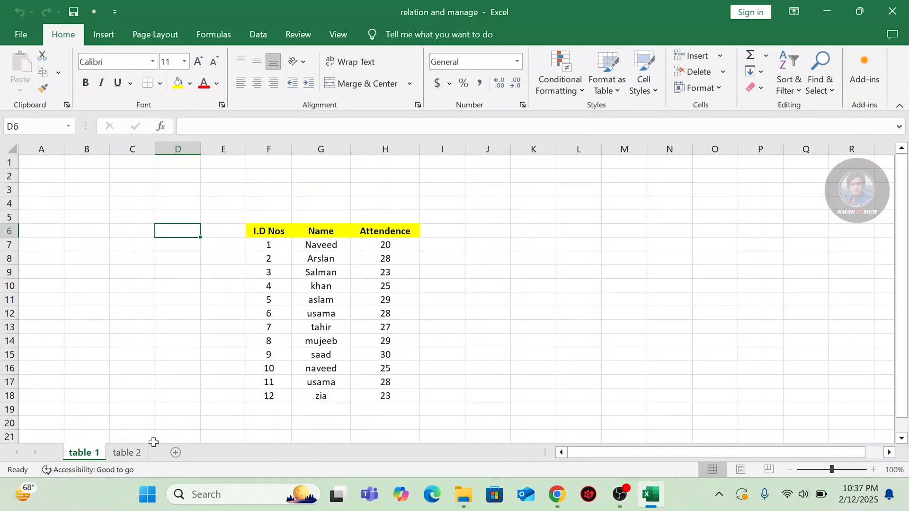
click(126, 453)
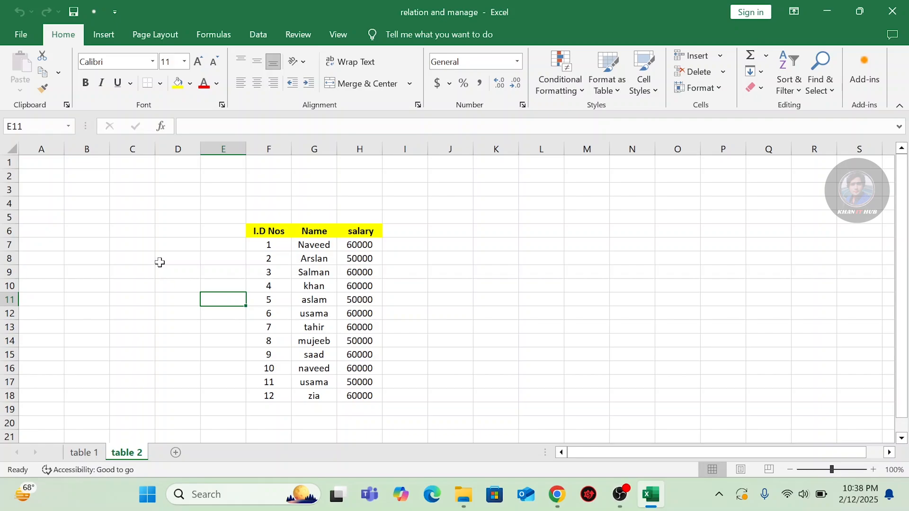
click(83, 452)
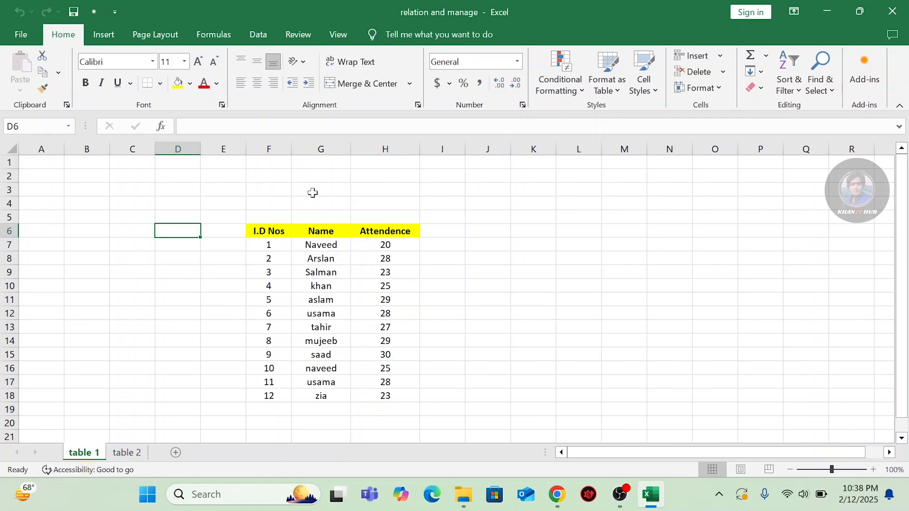
Look at the Data Model options on the Data tab without choosing anything.
click(255, 32)
click(608, 72)
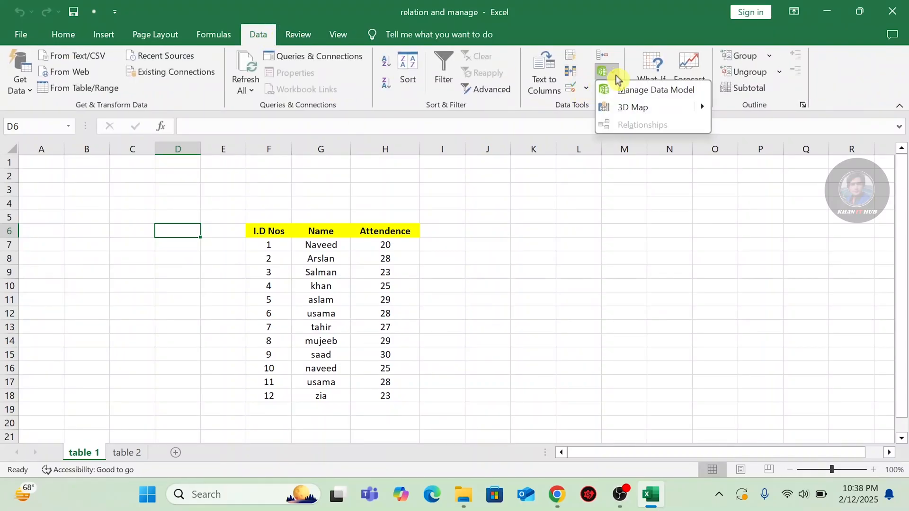
click(241, 202)
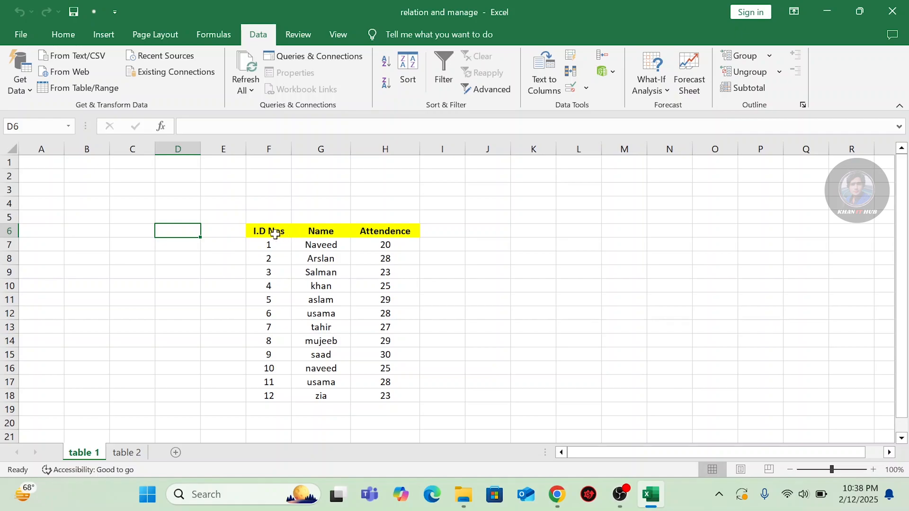
Convert the attendance range F6:H18 into a table with headers.
drag(259, 230, 383, 396)
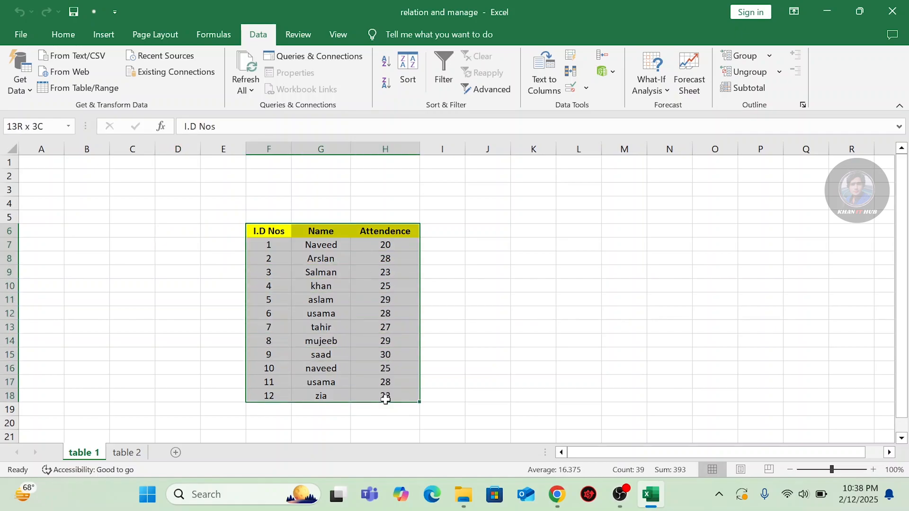
click(74, 35)
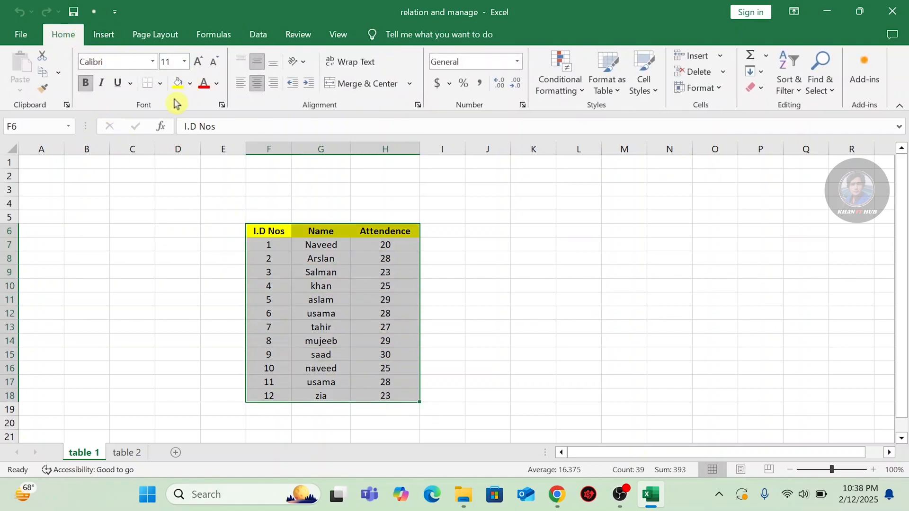
click(99, 38)
click(127, 67)
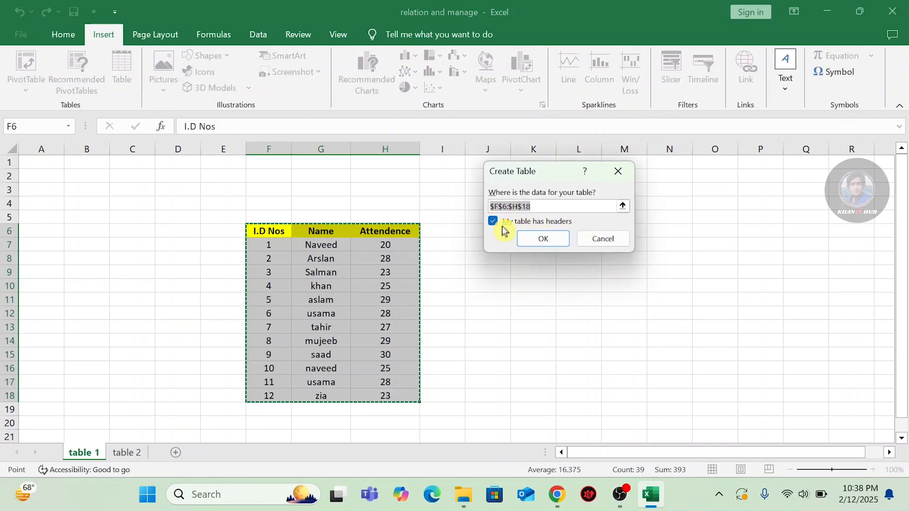
click(541, 239)
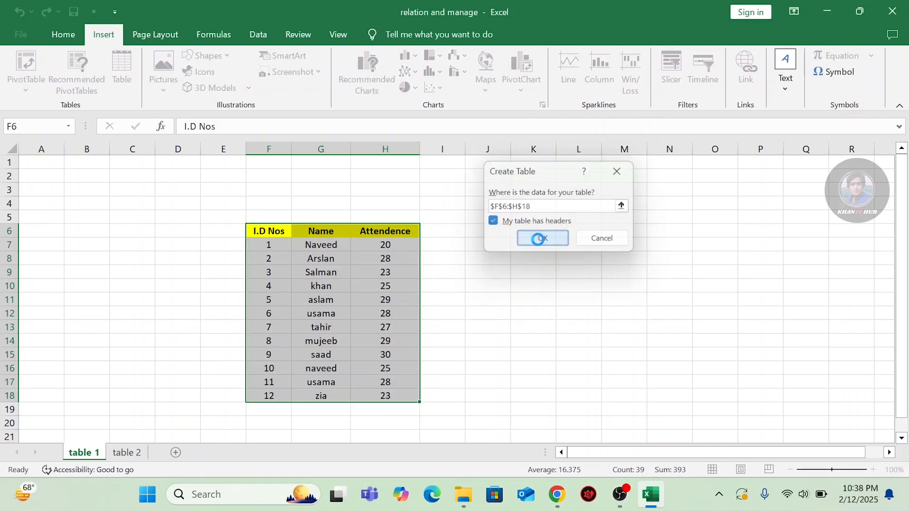
click(489, 283)
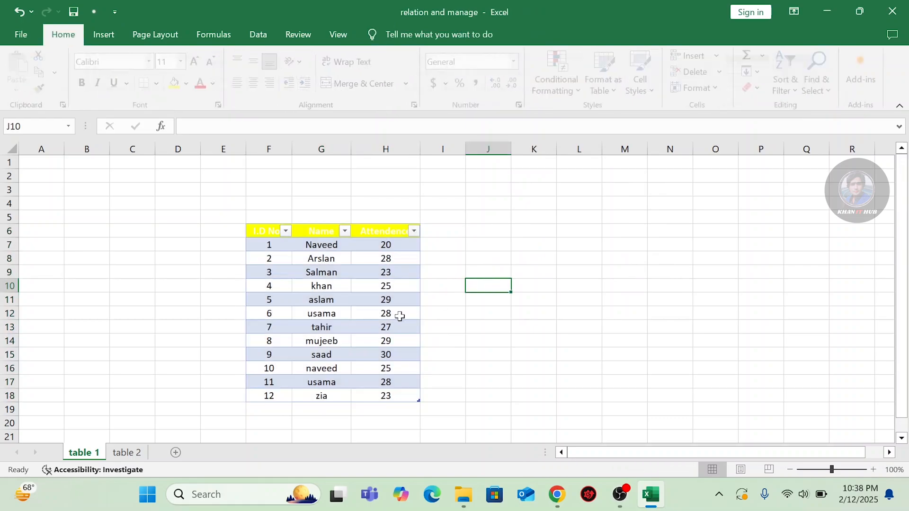
On the table 2 sheet, convert the salary range F6:H18 into a table.
click(125, 452)
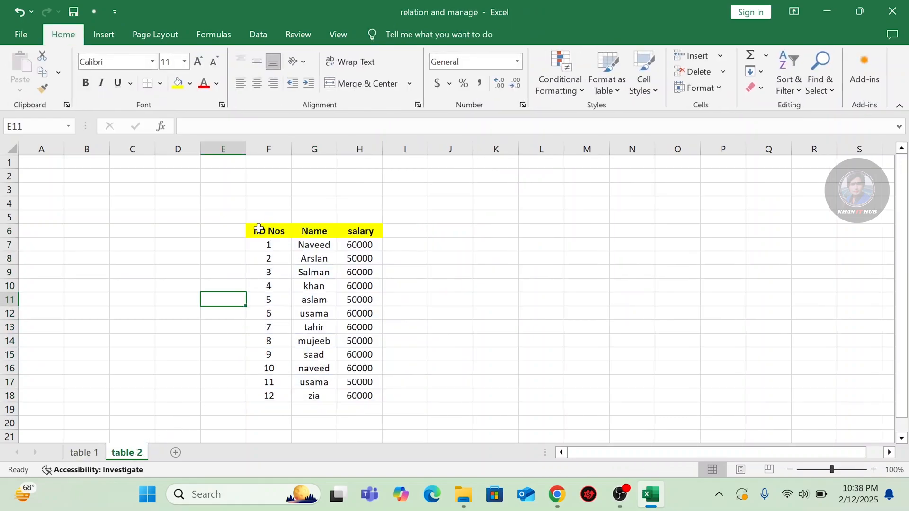
drag(258, 231, 359, 396)
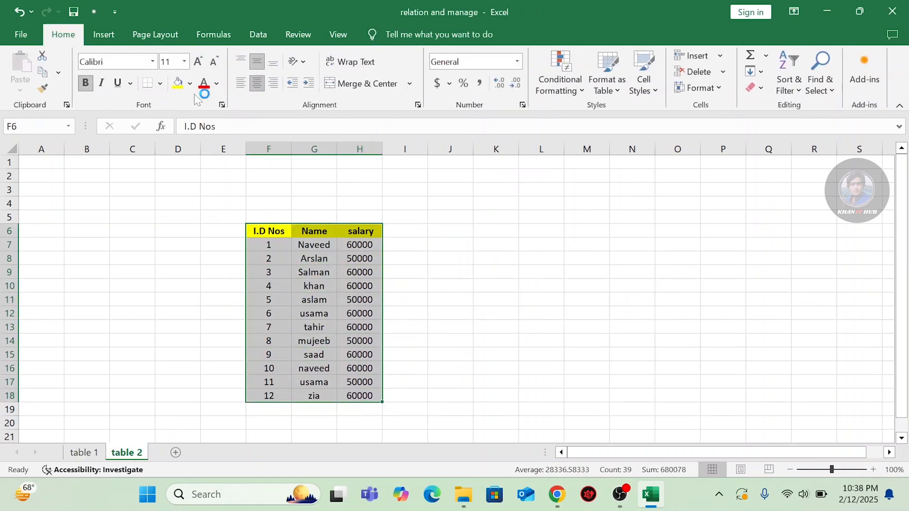
click(104, 34)
click(122, 71)
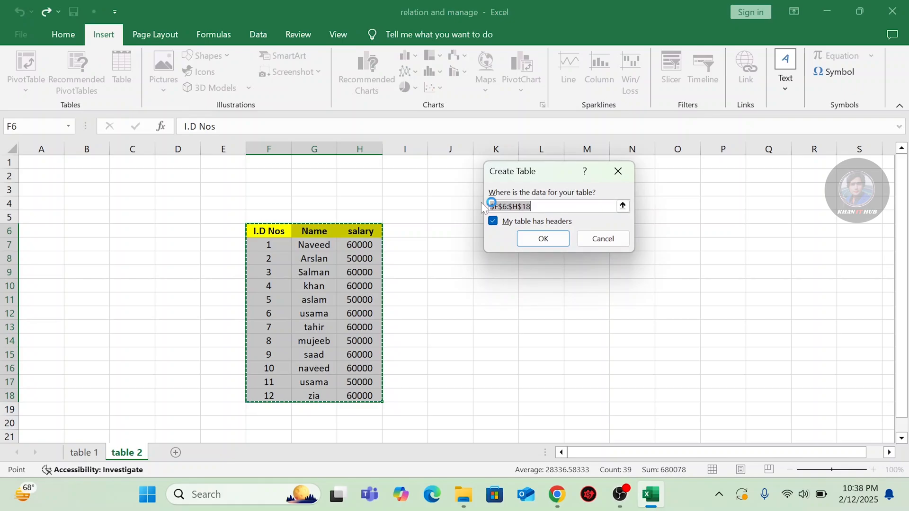
click(533, 239)
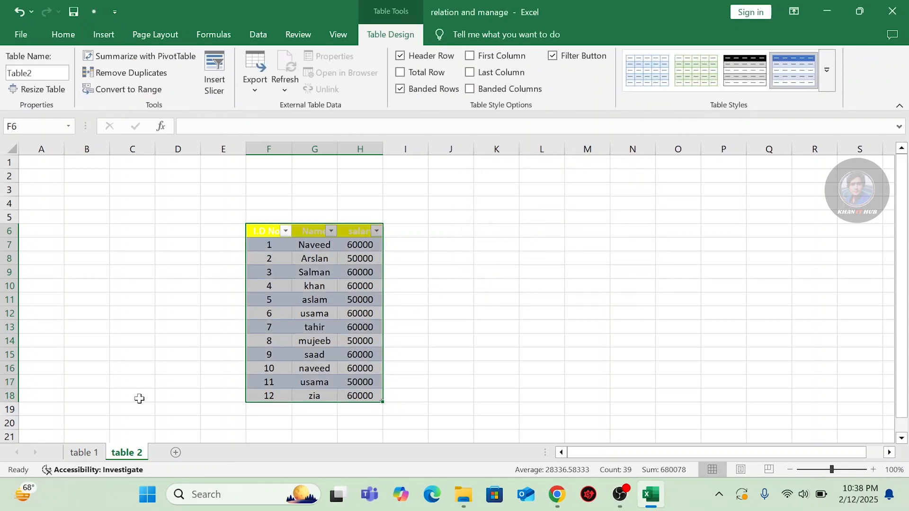
Back on table 1, check the Data Model options and select the attendance table.
click(86, 453)
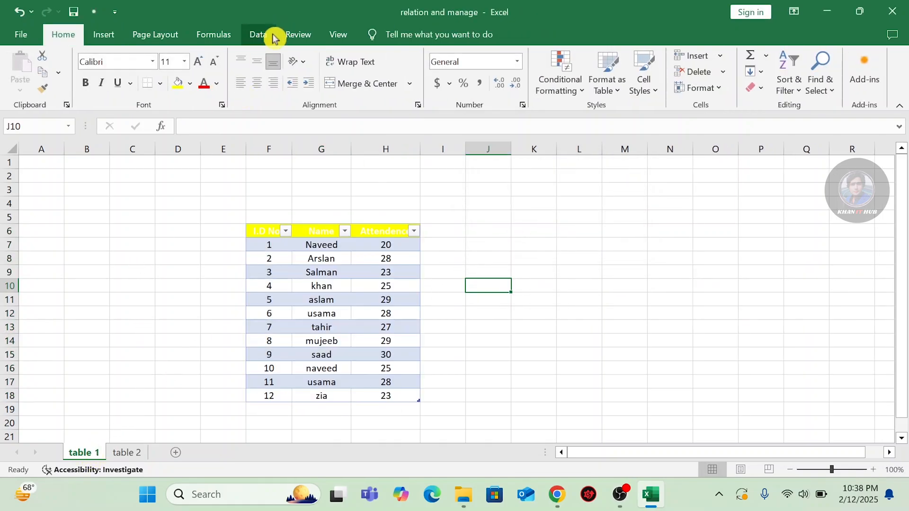
click(258, 34)
click(613, 75)
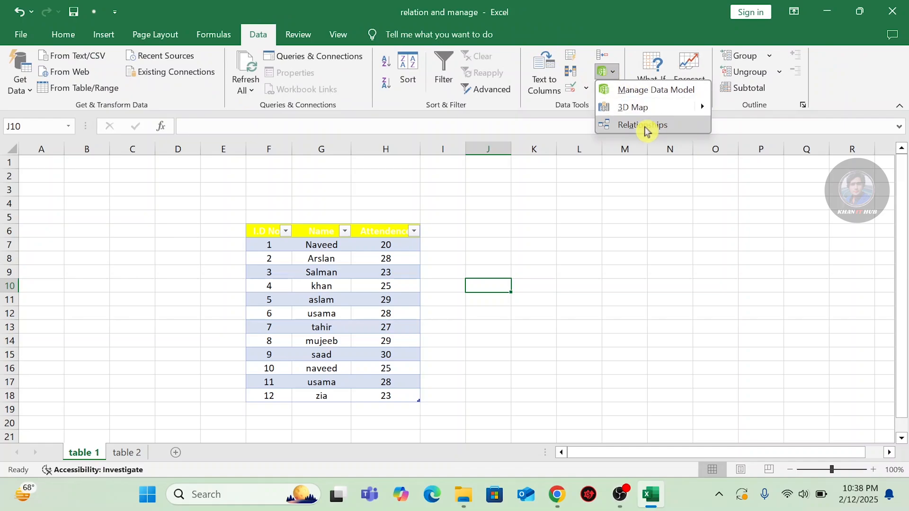
click(506, 206)
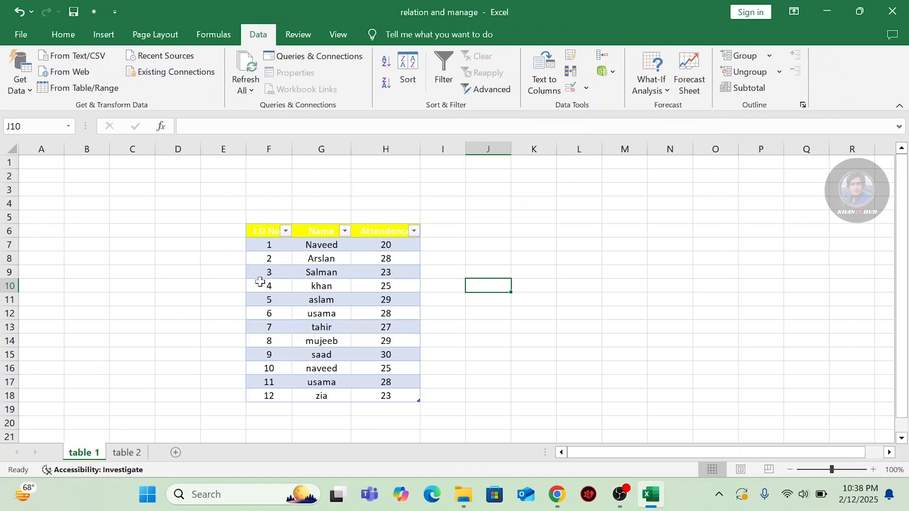
drag(263, 231, 381, 394)
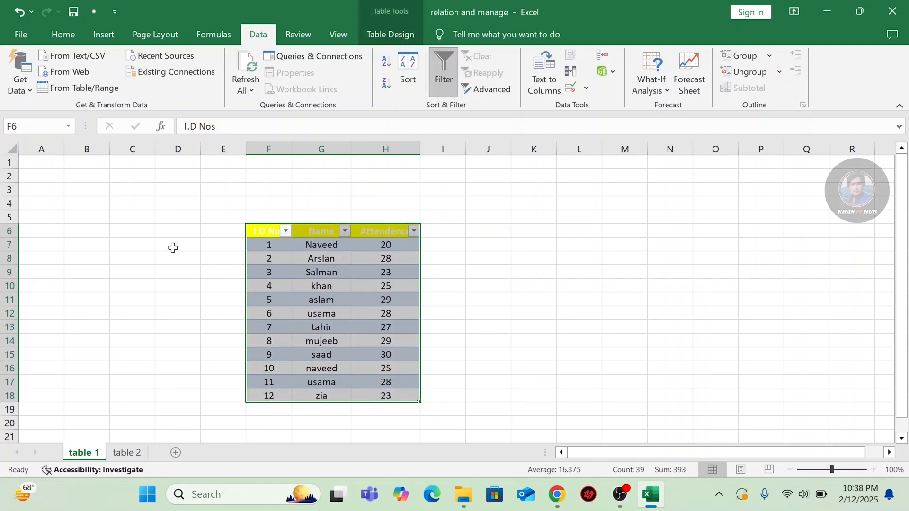
click(107, 35)
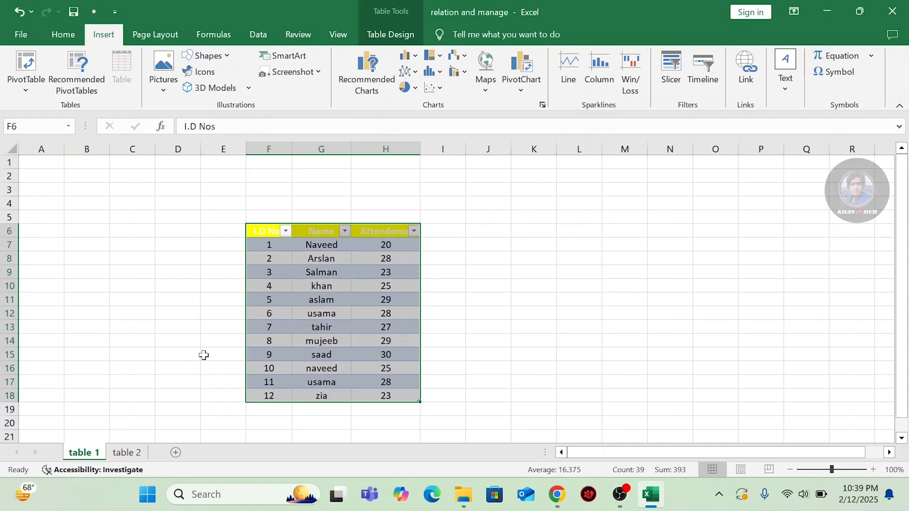
Insert a PivotTable from Table1 on a new worksheet, adding the data to the Data Model.
click(28, 81)
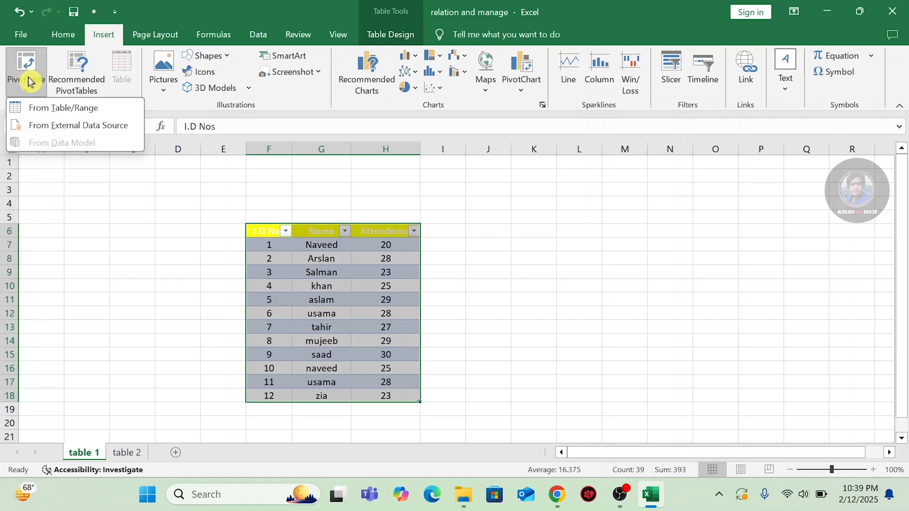
click(48, 110)
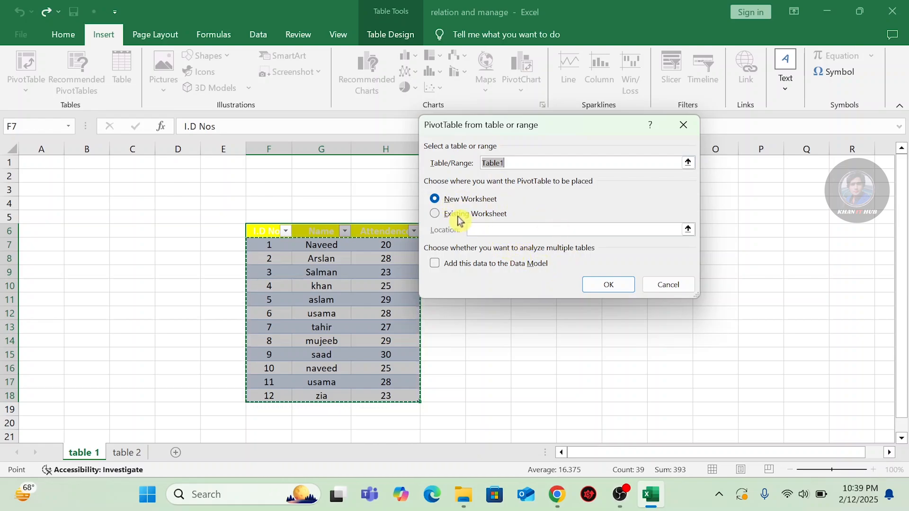
click(436, 268)
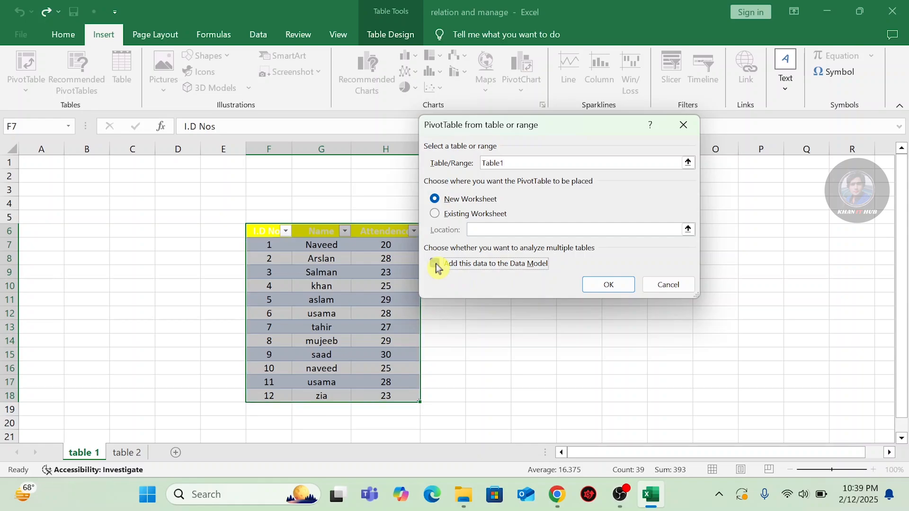
click(608, 285)
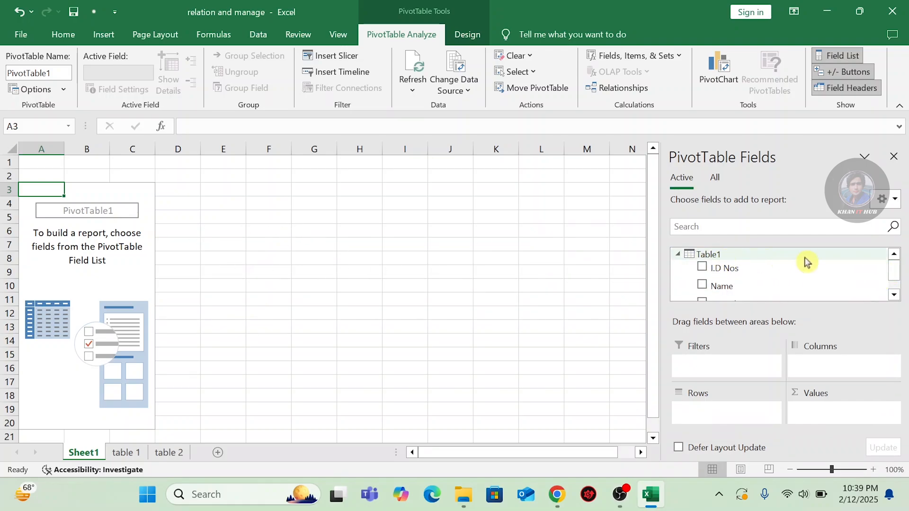
On Sheet1, add Table2 to the active tables so both Table1 and Table2 appear in PivotTable Fields.
mouse_move(895, 264)
mouse_down()
mouse_move(898, 279)
mouse_move(895, 268)
mouse_up()
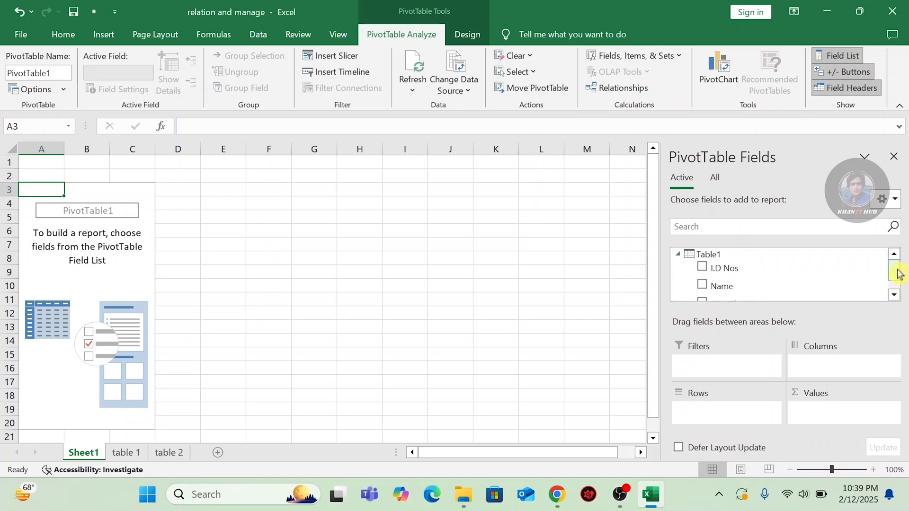
click(173, 455)
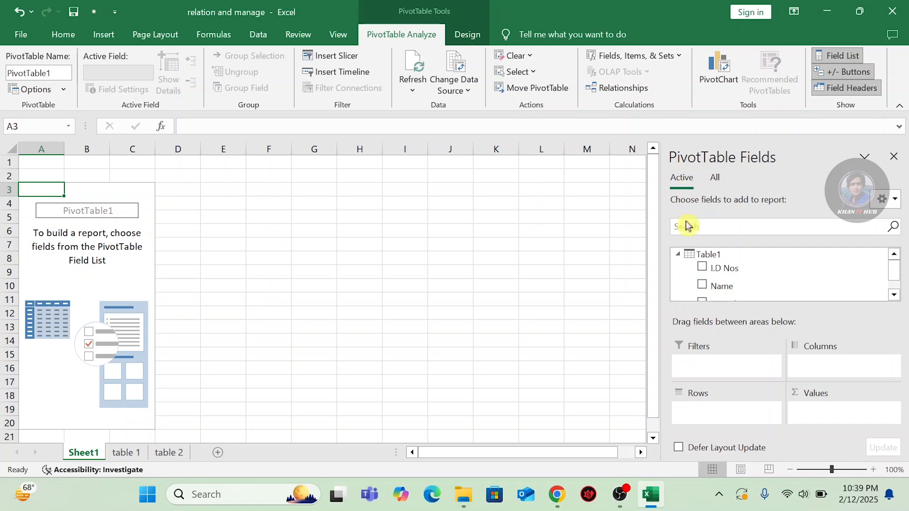
click(716, 179)
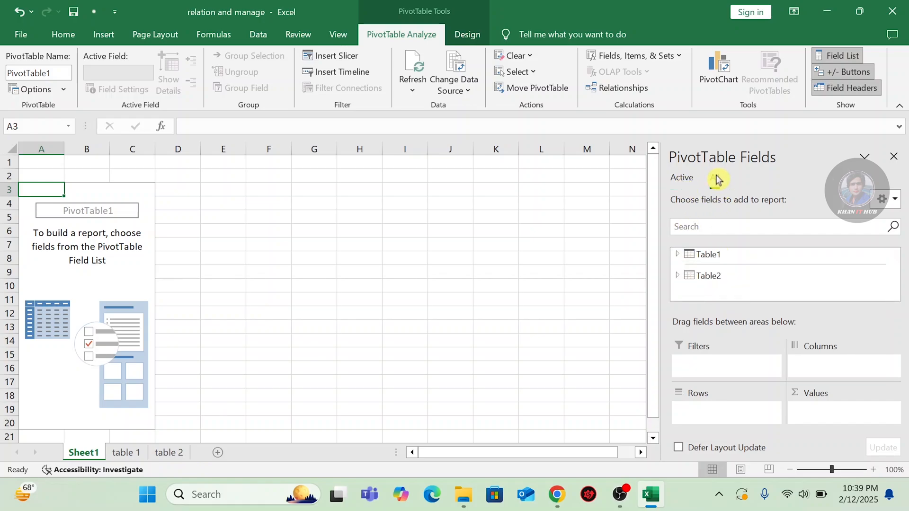
click(723, 279)
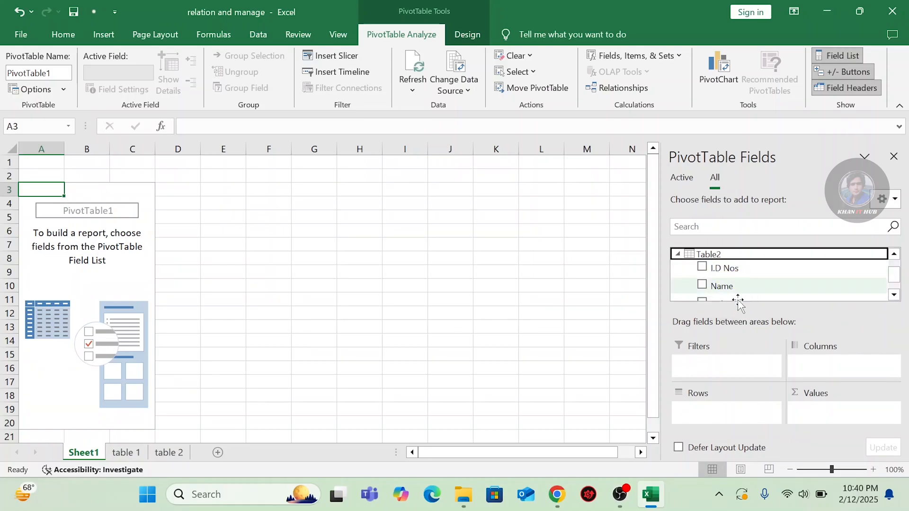
click(735, 258)
right_click(734, 256)
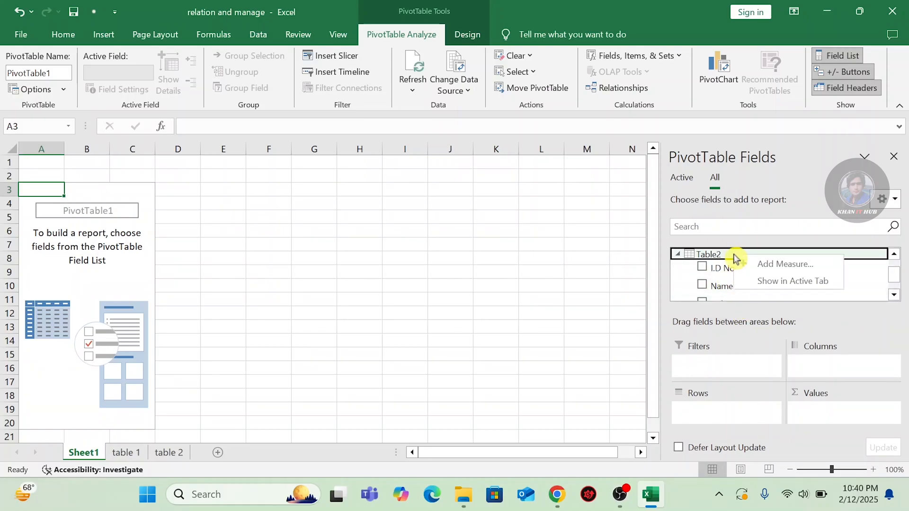
click(774, 281)
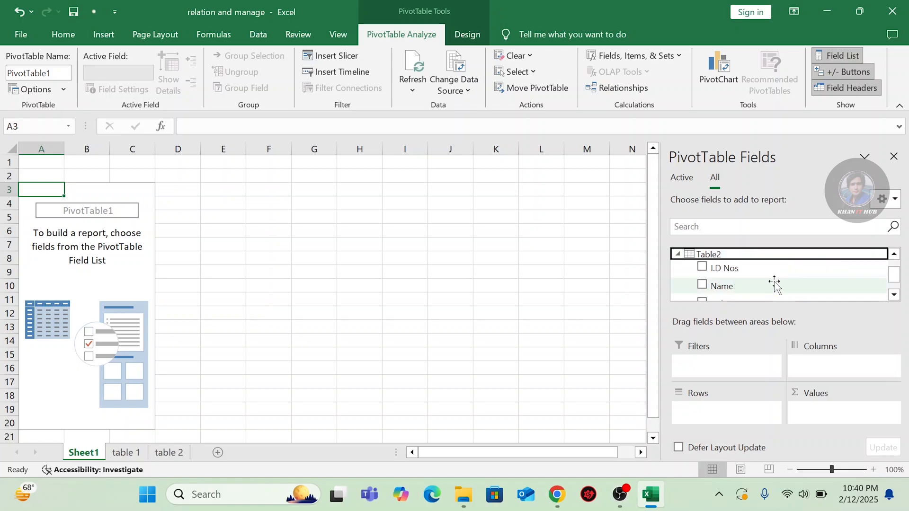
click(678, 181)
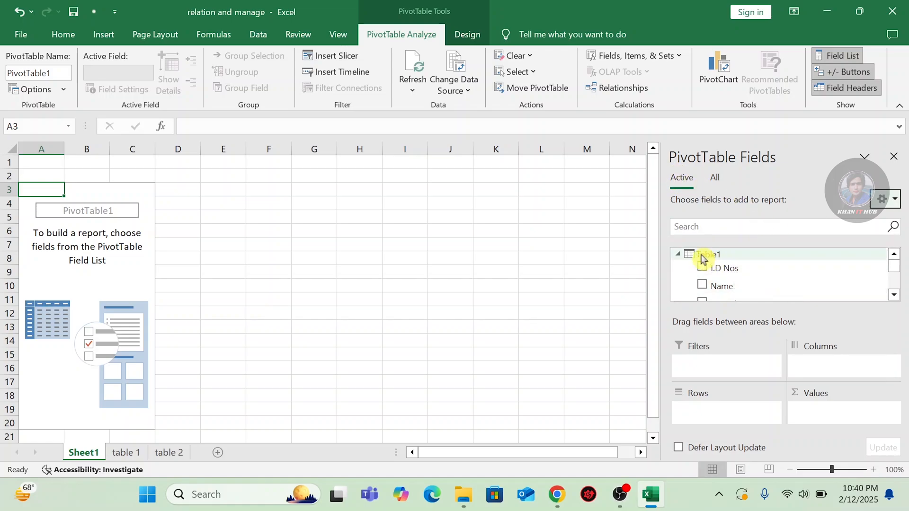
mouse_move(898, 271)
mouse_down()
mouse_move(898, 289)
mouse_move(894, 260)
mouse_move(896, 268)
mouse_up()
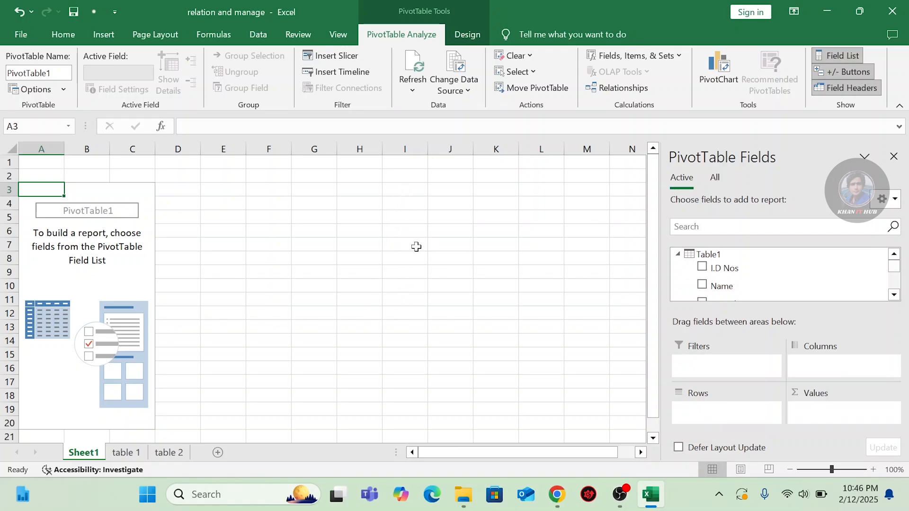
Tick I.D Nos, Attendence and salary in the PivotTable field list.
click(702, 269)
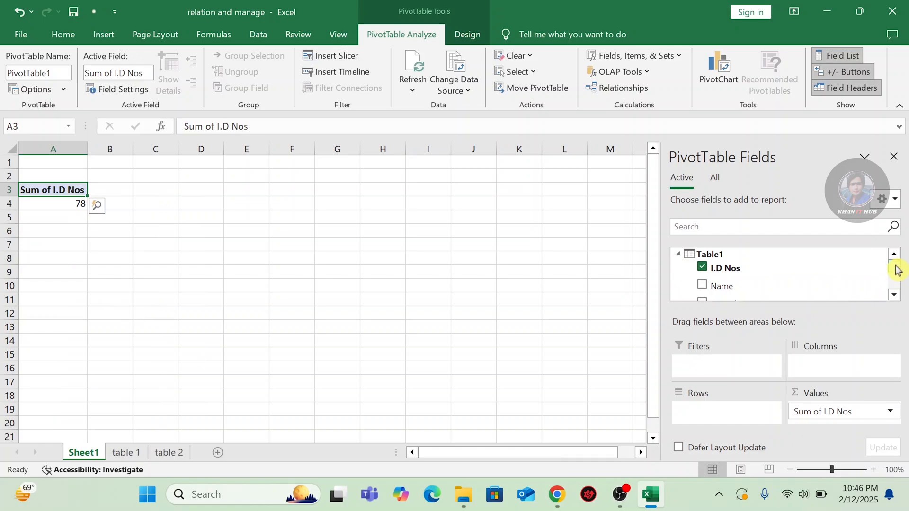
scroll(897, 270, down, 2)
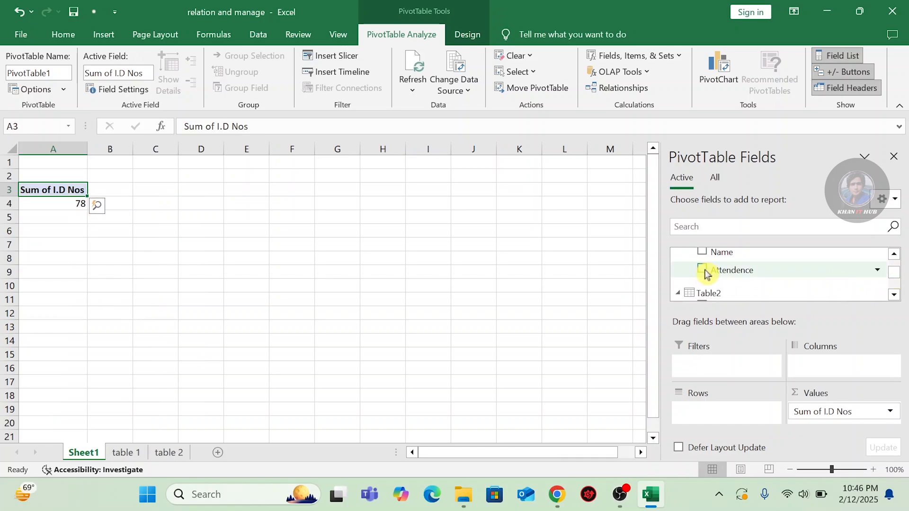
click(702, 270)
scroll(894, 279, down, 2)
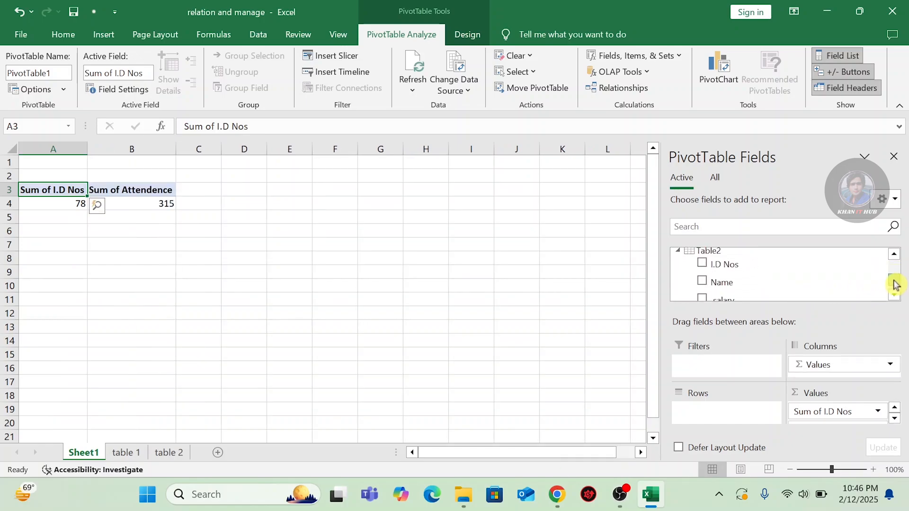
scroll(897, 284, down, 1)
click(703, 283)
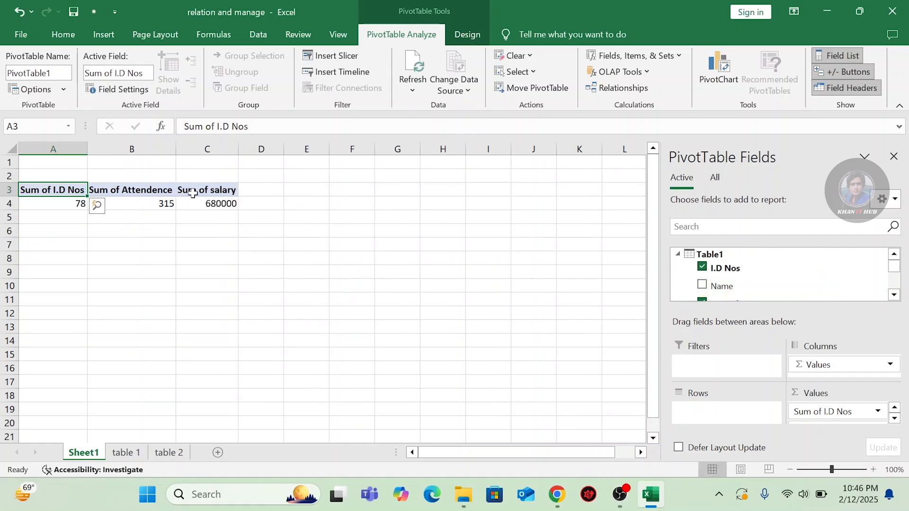
Move I.D Nos from Values into Rows so IDs 1–12 become the row labels.
click(894, 422)
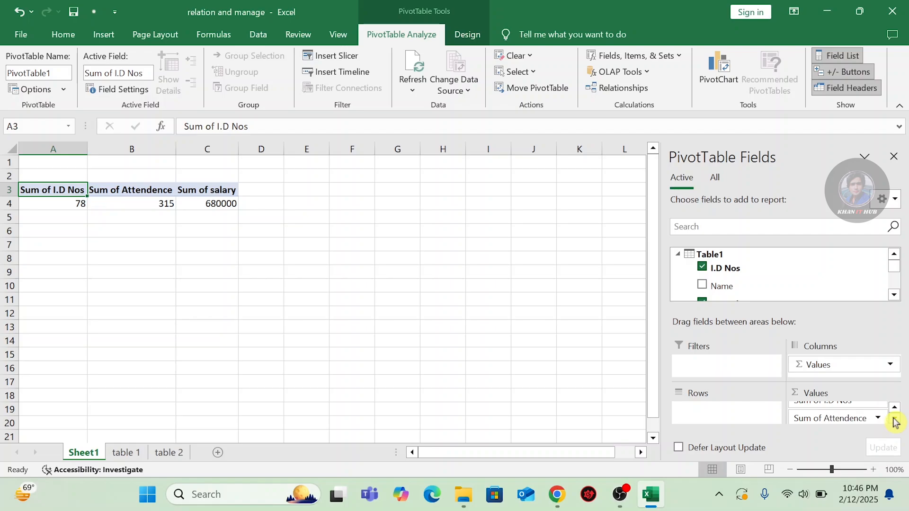
click(894, 410)
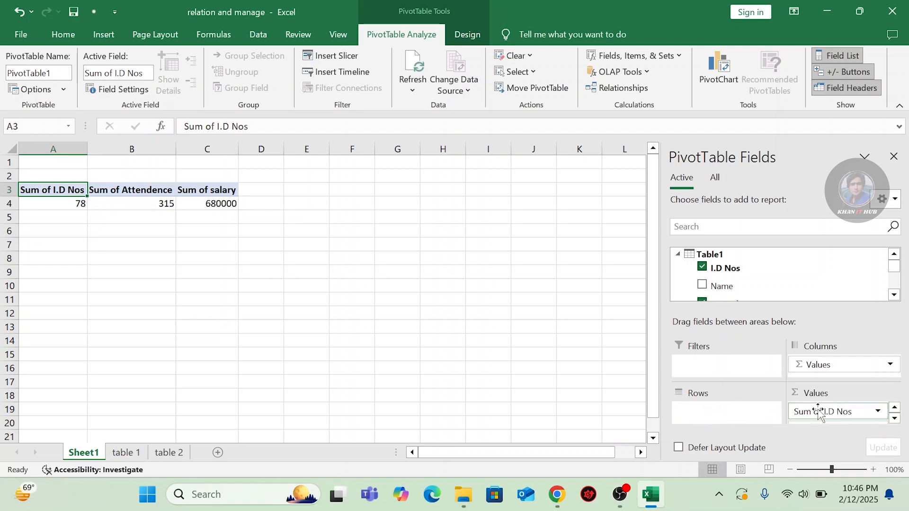
drag(828, 416, 720, 420)
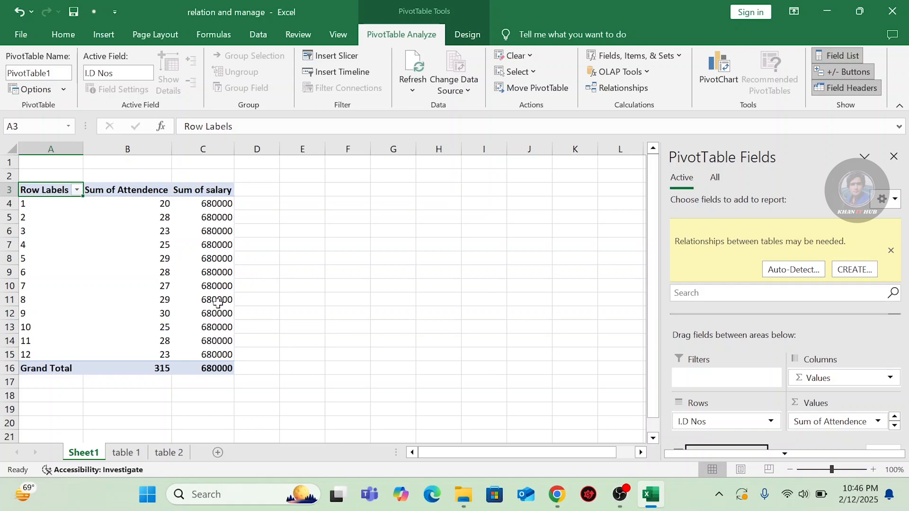
mouse_move(218, 305)
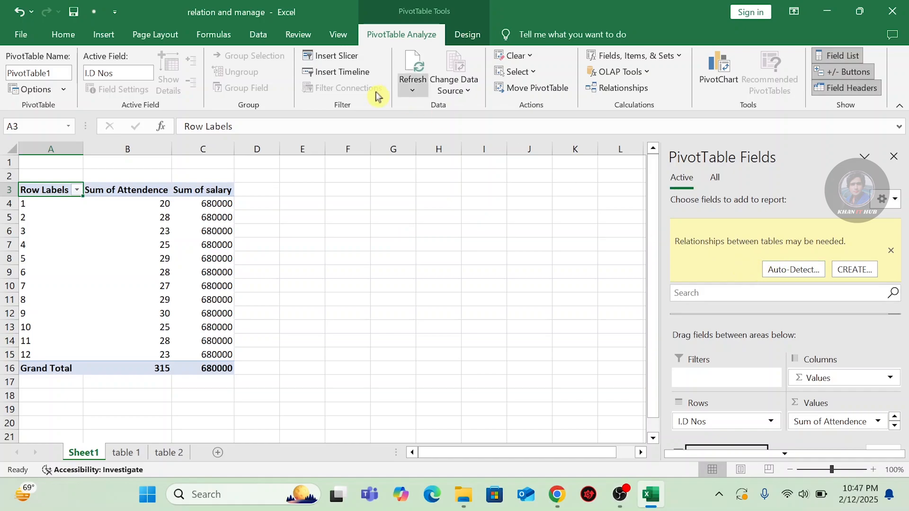
Create a relationship linking Table2 to related Table1 on the I.D Nos columns.
click(261, 36)
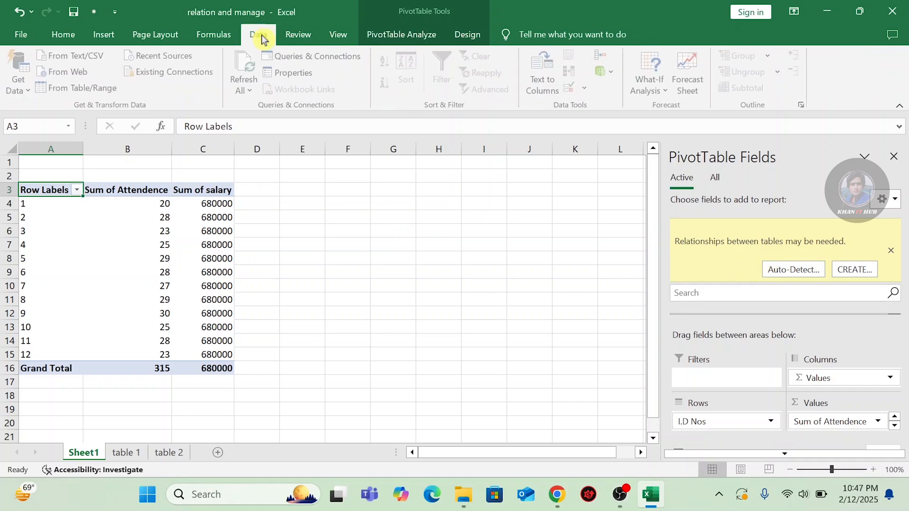
click(608, 72)
click(634, 131)
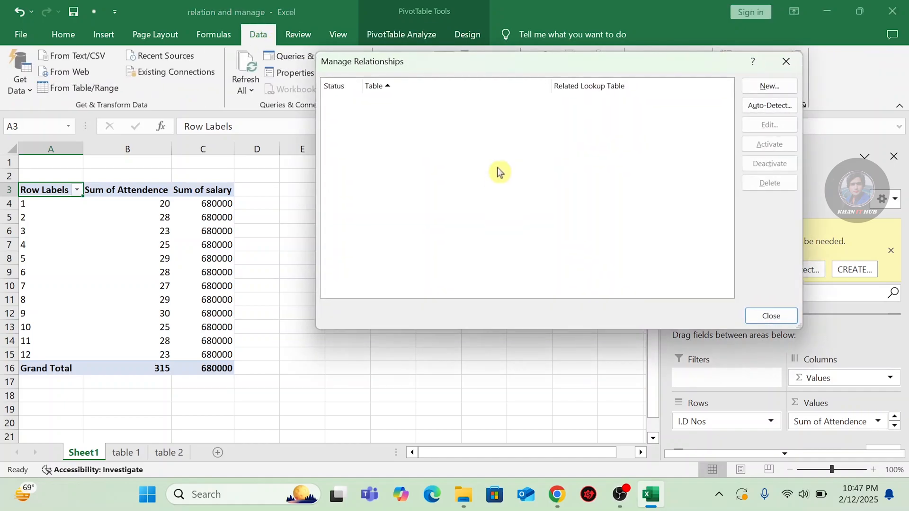
click(763, 88)
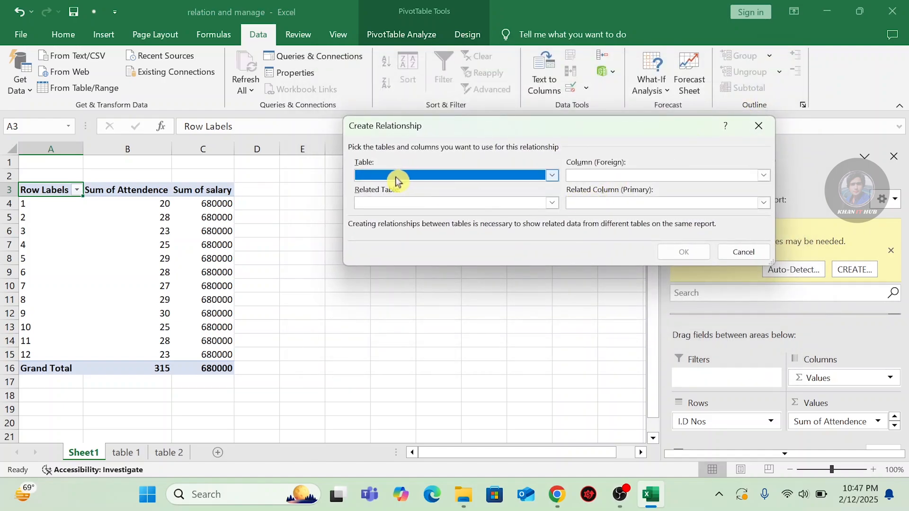
click(520, 178)
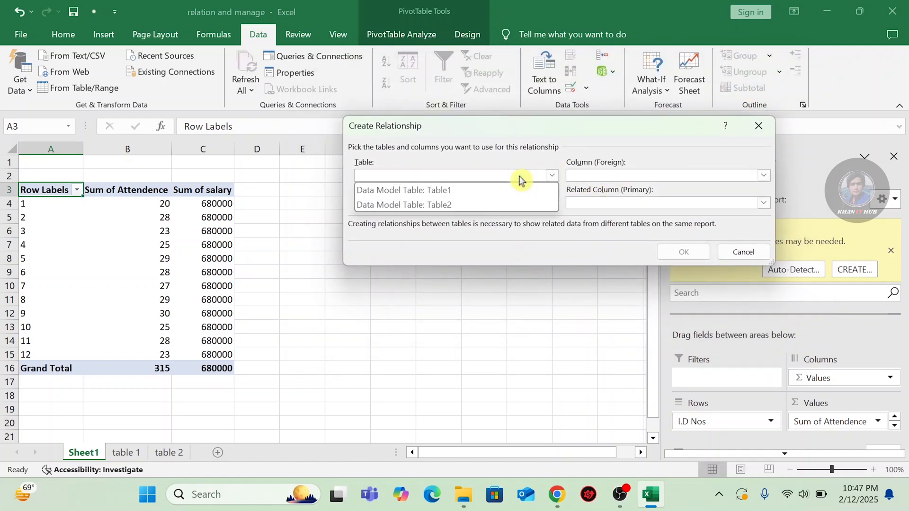
click(455, 204)
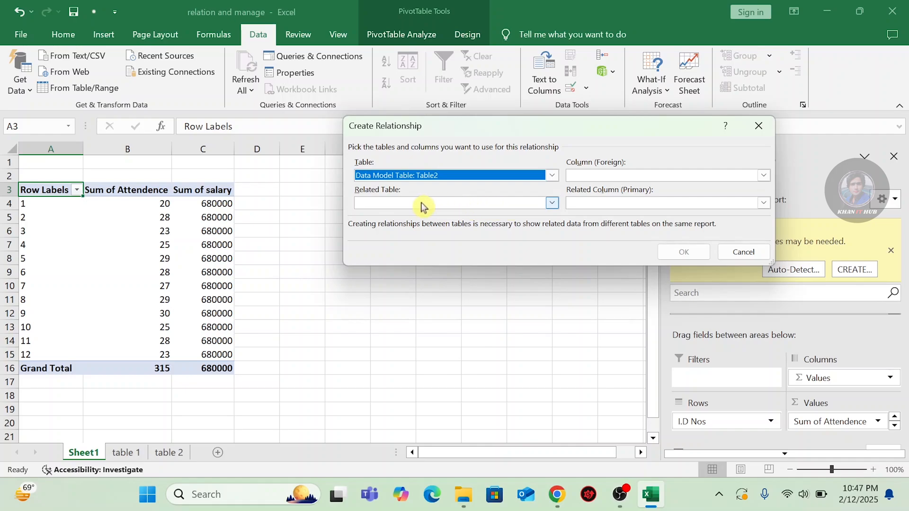
click(492, 204)
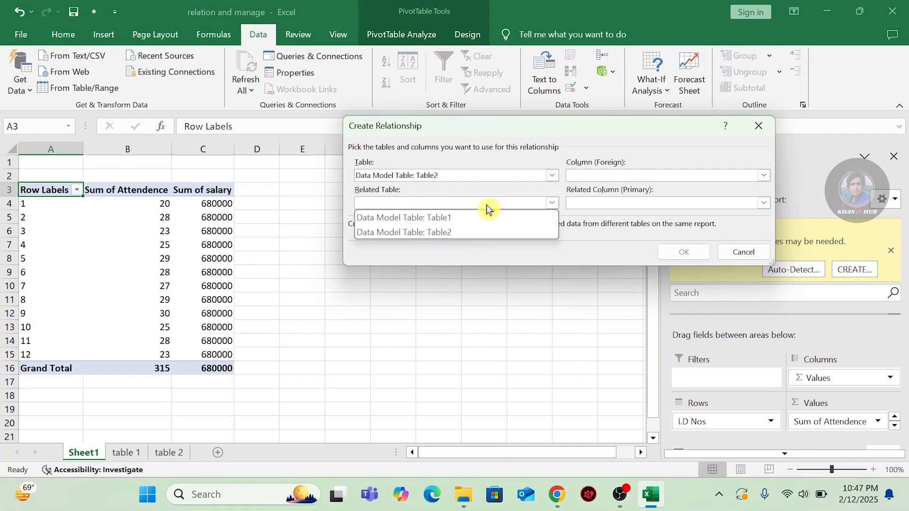
click(440, 218)
click(635, 177)
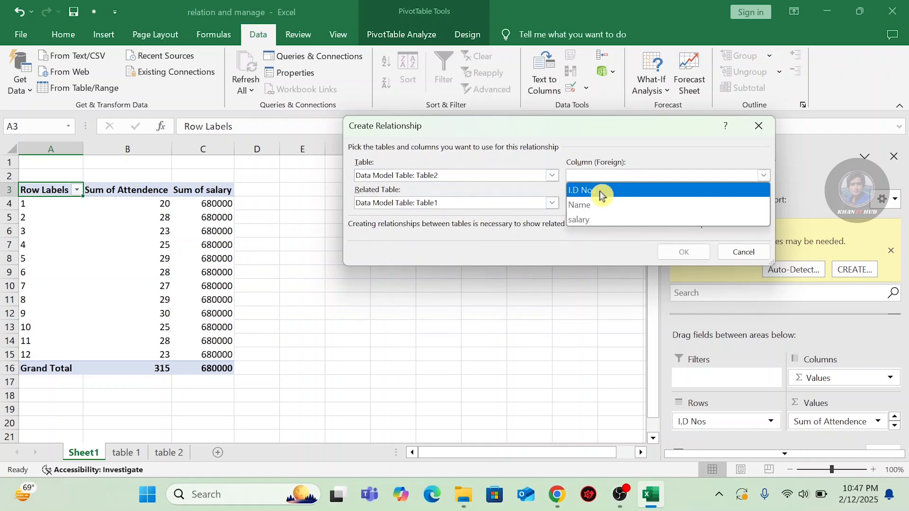
click(600, 192)
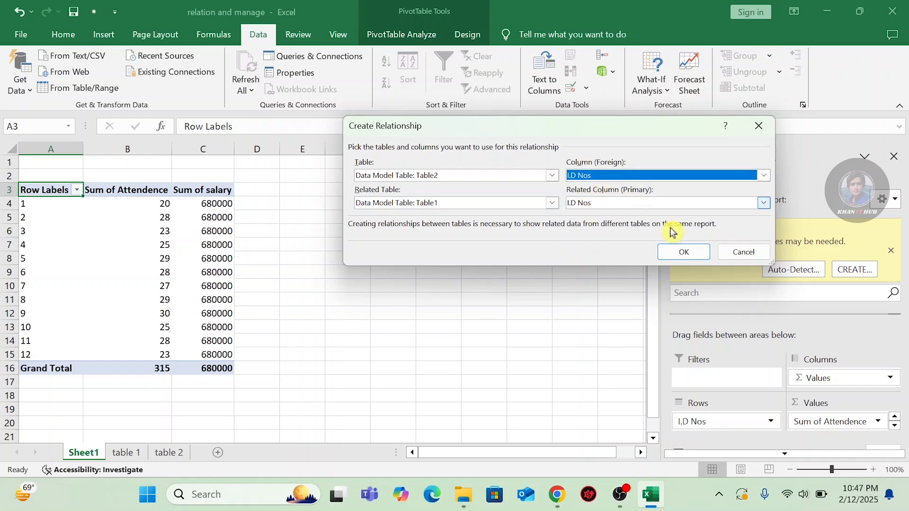
click(682, 252)
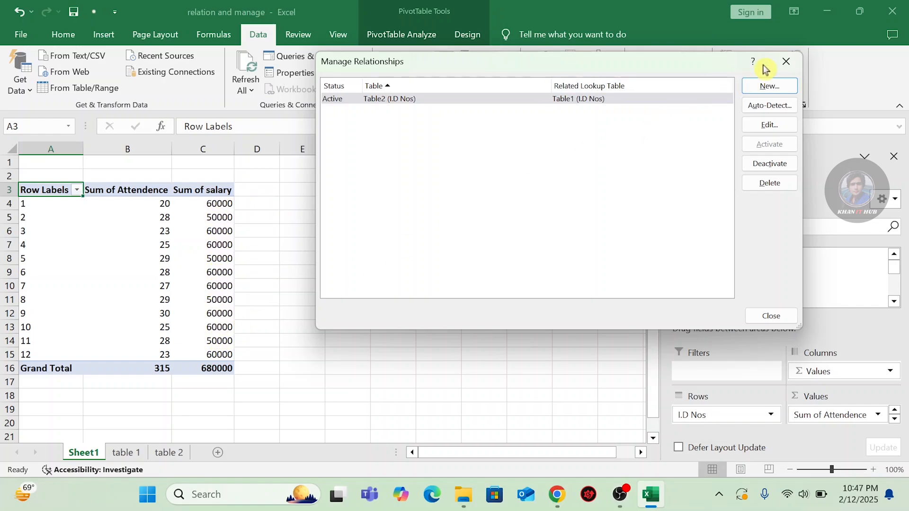
click(786, 61)
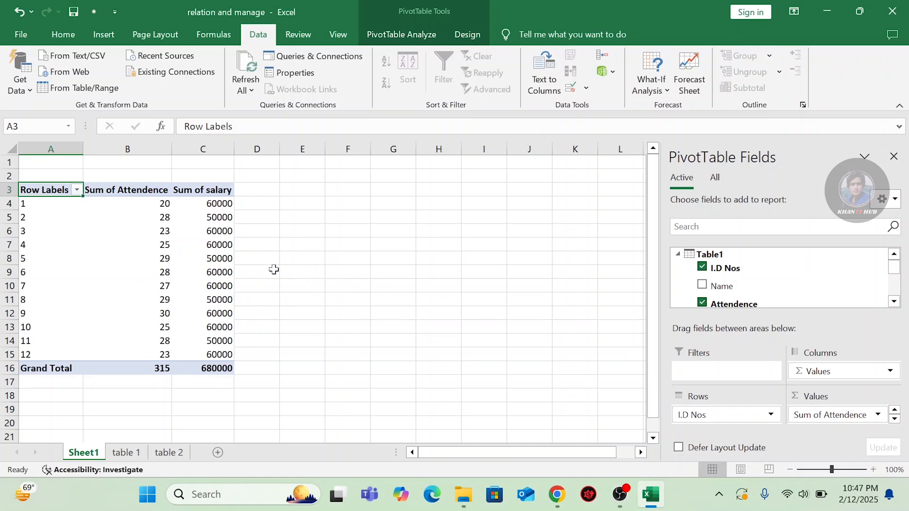
Inspect the Table1–Table2 relationship in Power Pivot's Diagram View, then close Power Pivot.
click(614, 77)
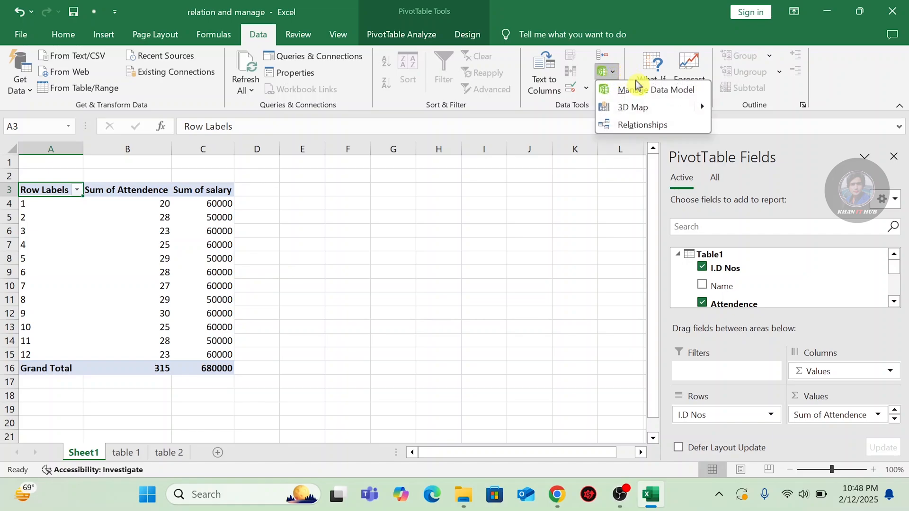
click(633, 93)
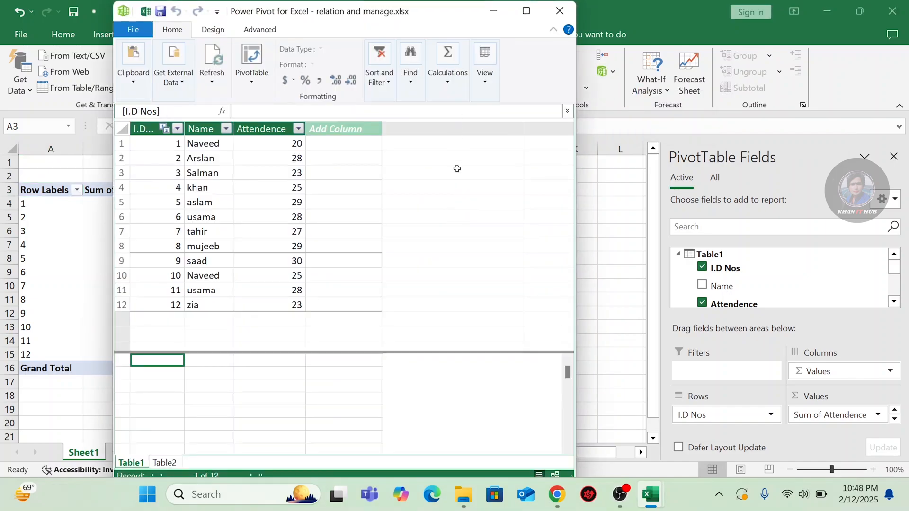
click(485, 90)
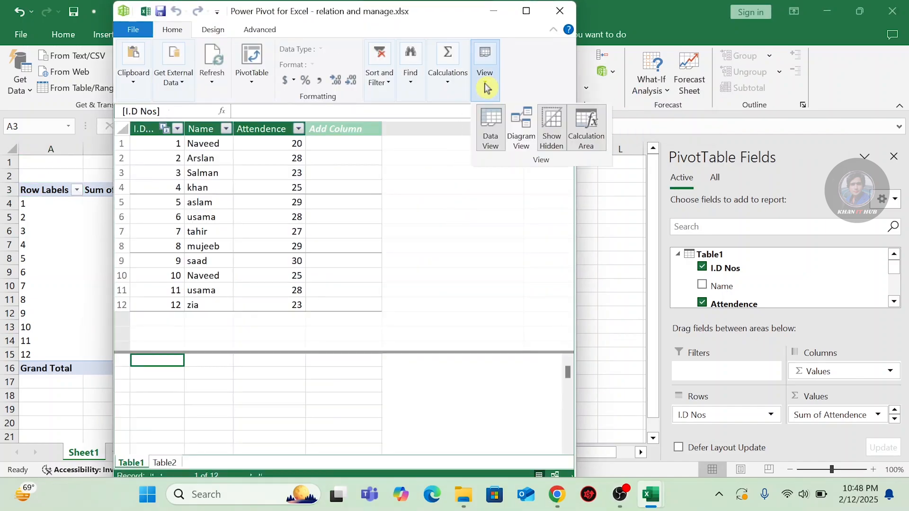
click(518, 135)
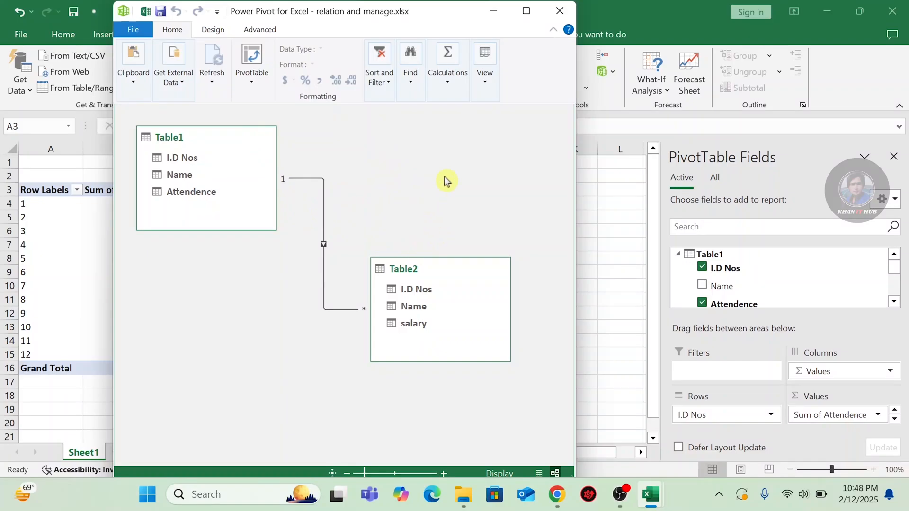
click(560, 12)
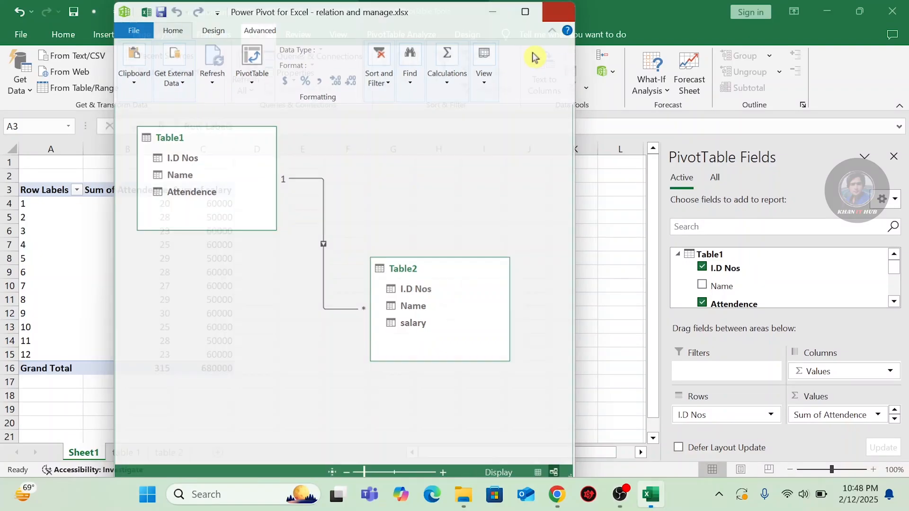
click(613, 75)
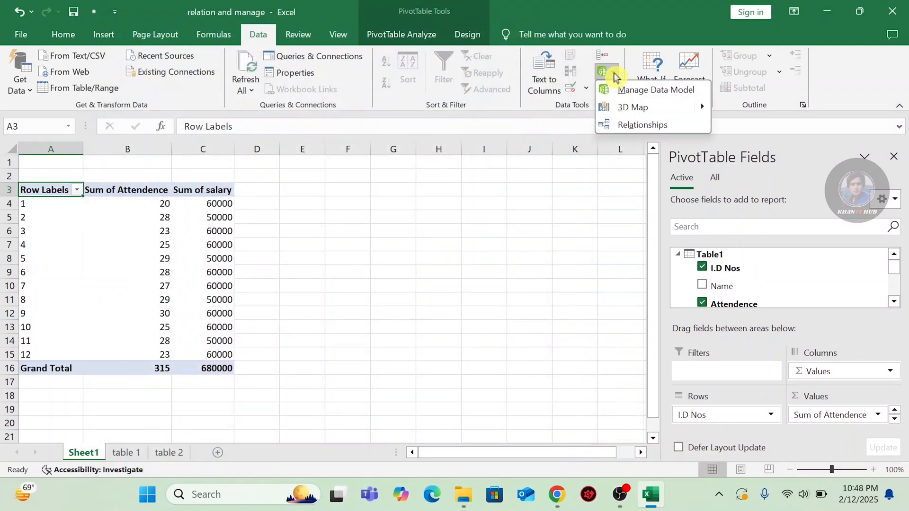
Launch 3D Map from the Data Model menu, then close the 3D Maps window.
click(635, 108)
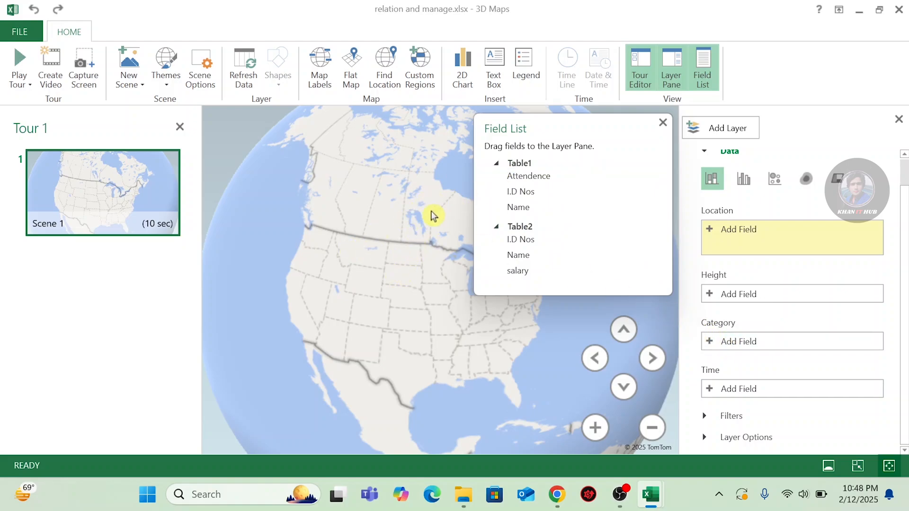
click(899, 9)
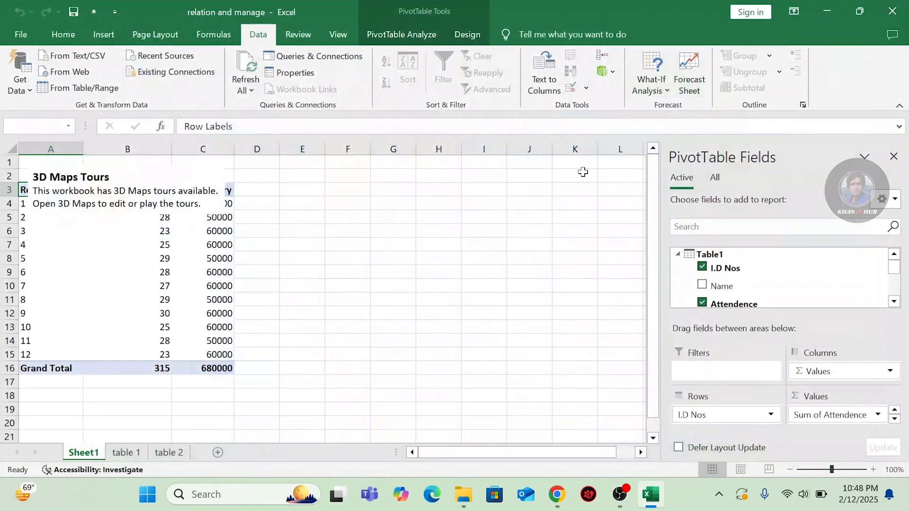